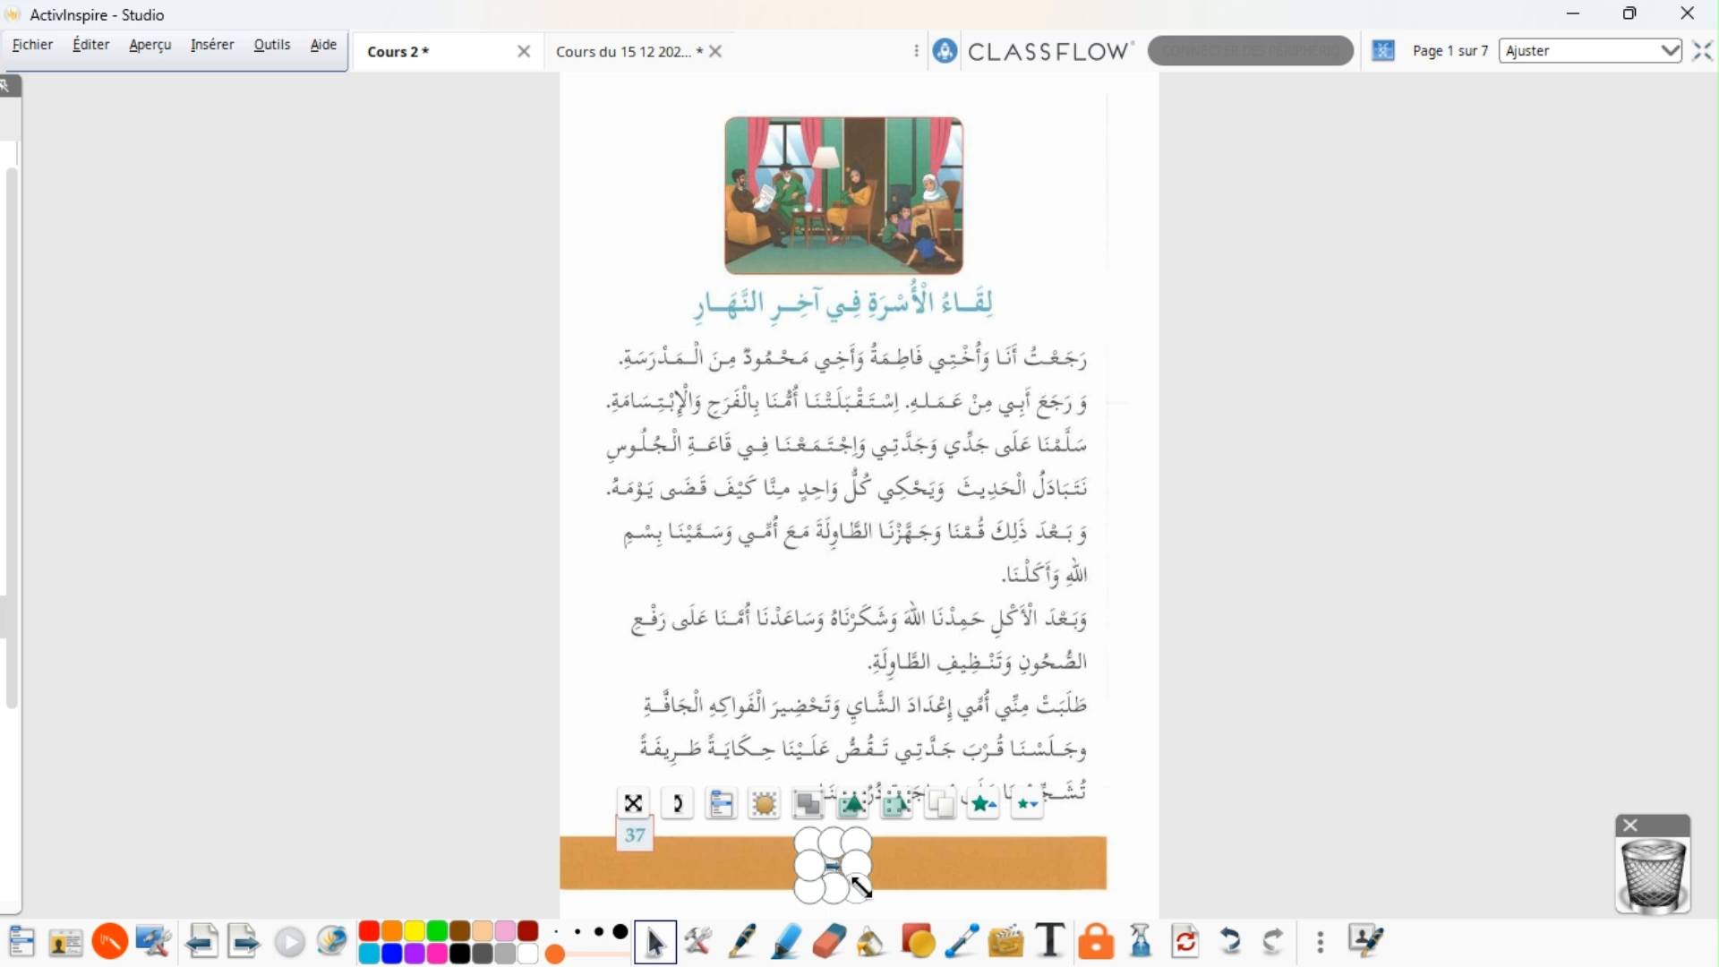
# Step: Enlarge the next-page icon slightly and centre it on the orange band at the foot of page 1
pyautogui.moveTo(861, 889); pyautogui.dragTo(868, 904)
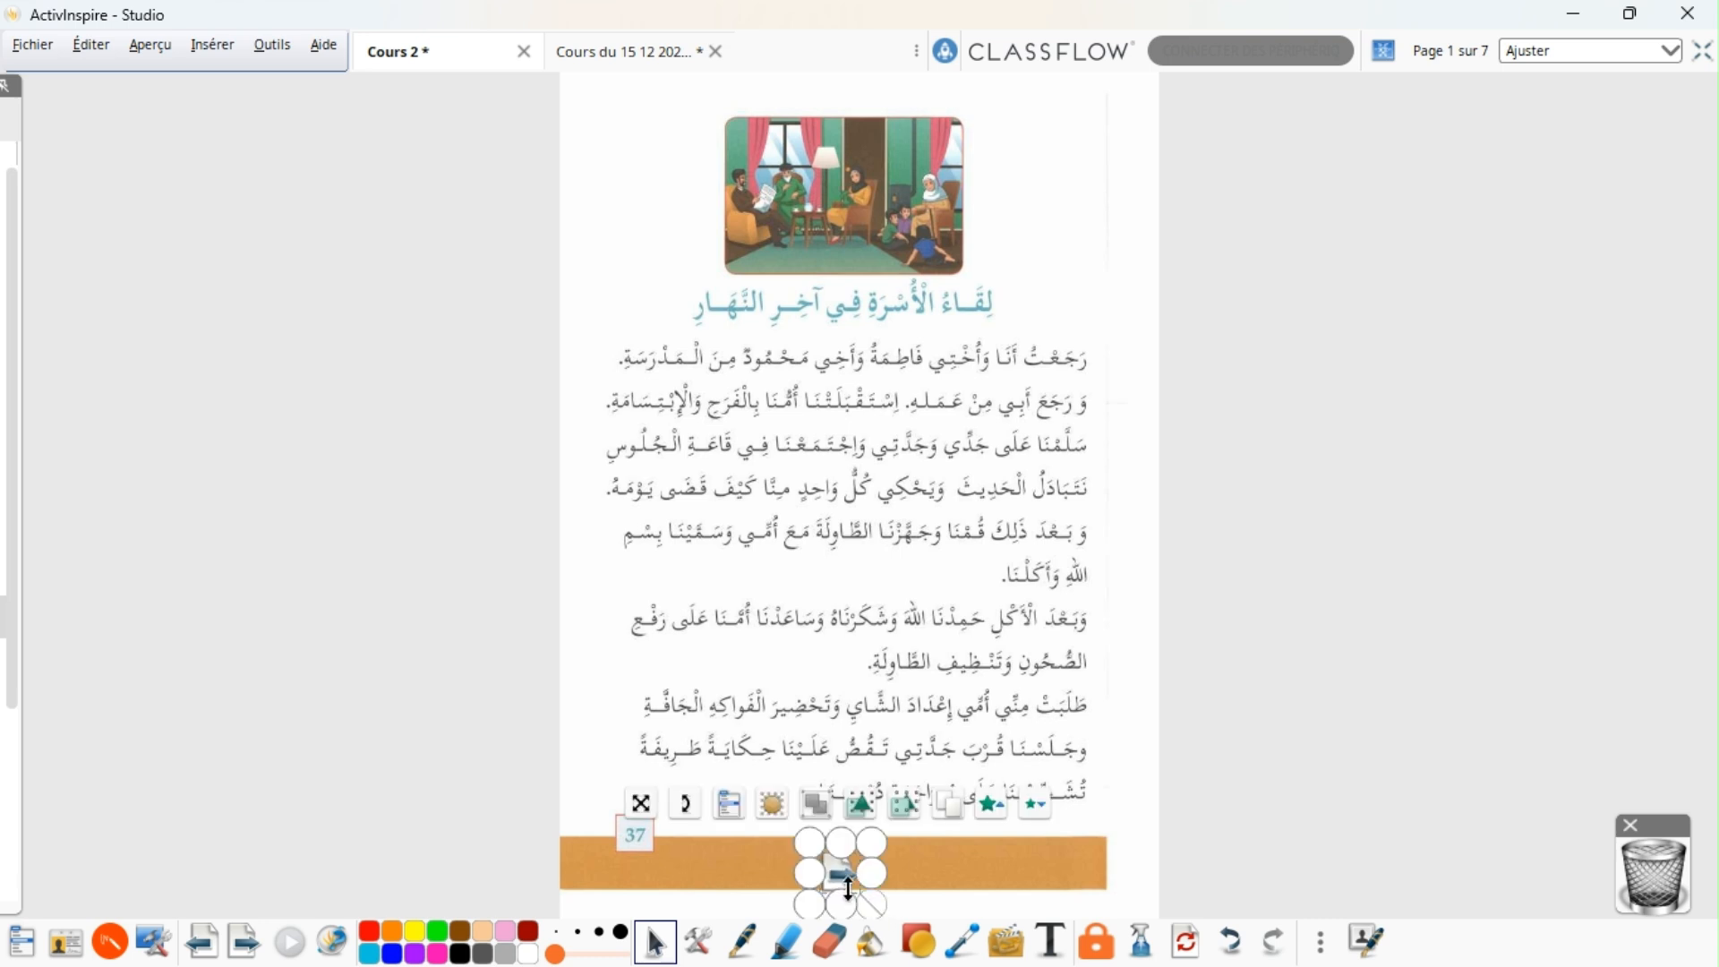
pyautogui.click(625, 794)
pyautogui.moveTo(625, 792); pyautogui.dragTo(630, 791)
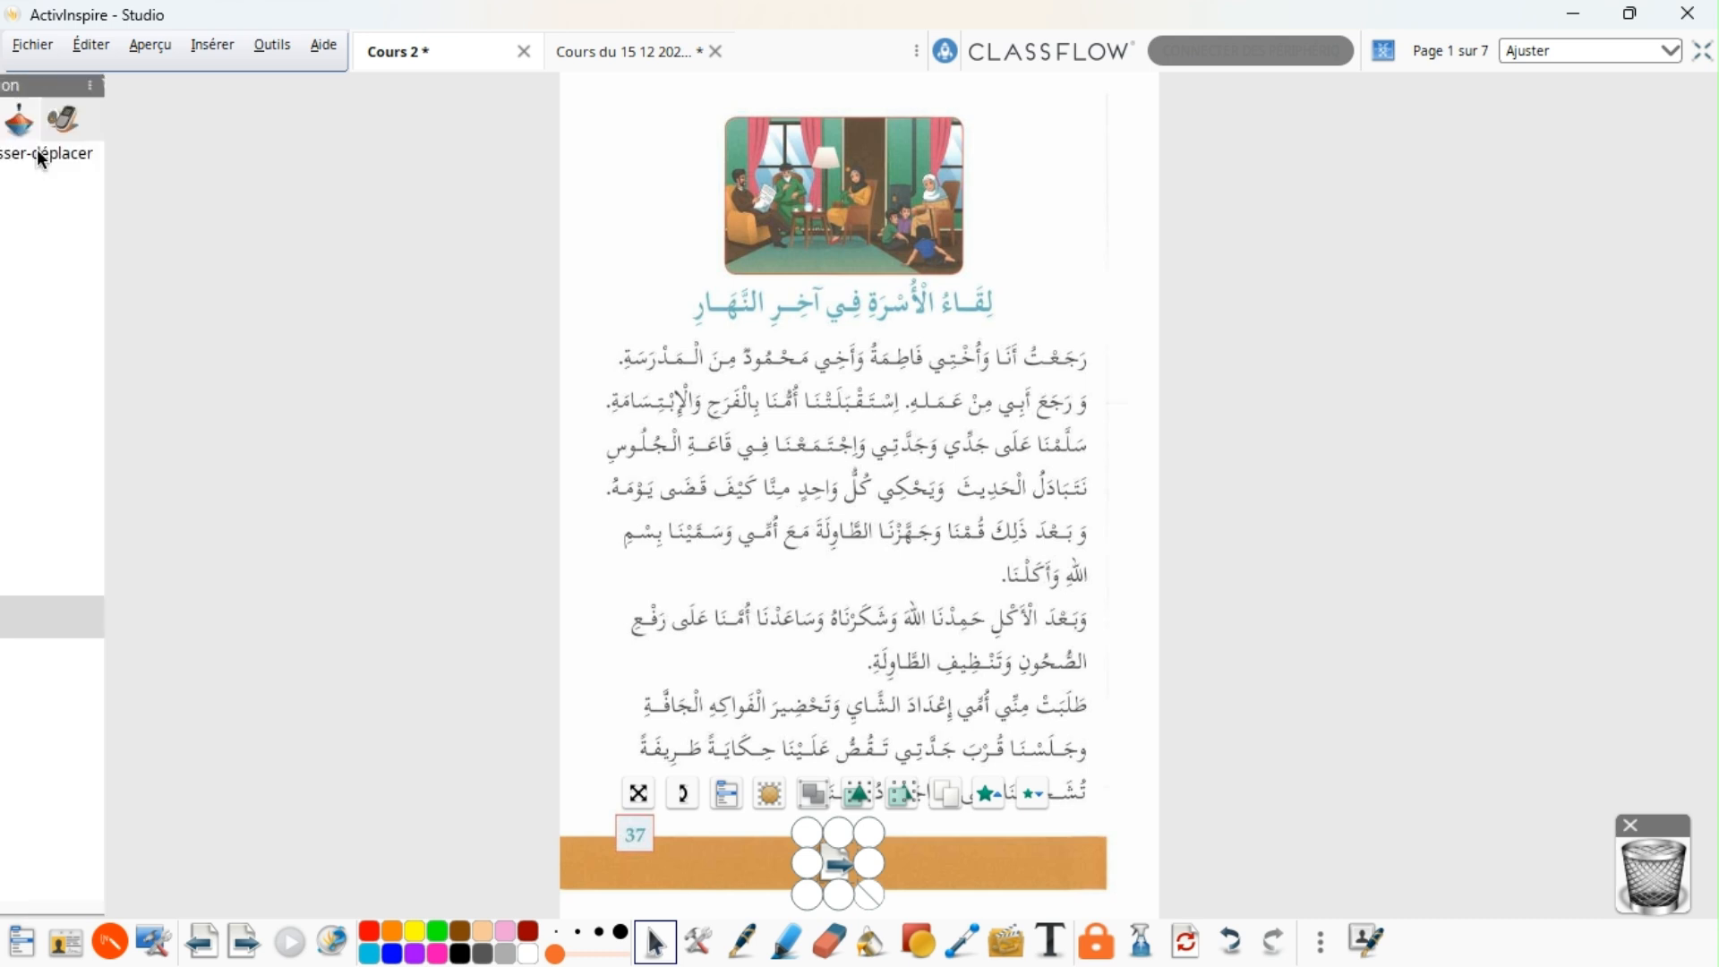
# Step: Add a "Rétablir la page" action icon, enlarge it and place it beside the next-page icon on the orange band
pyautogui.click(337, 88)
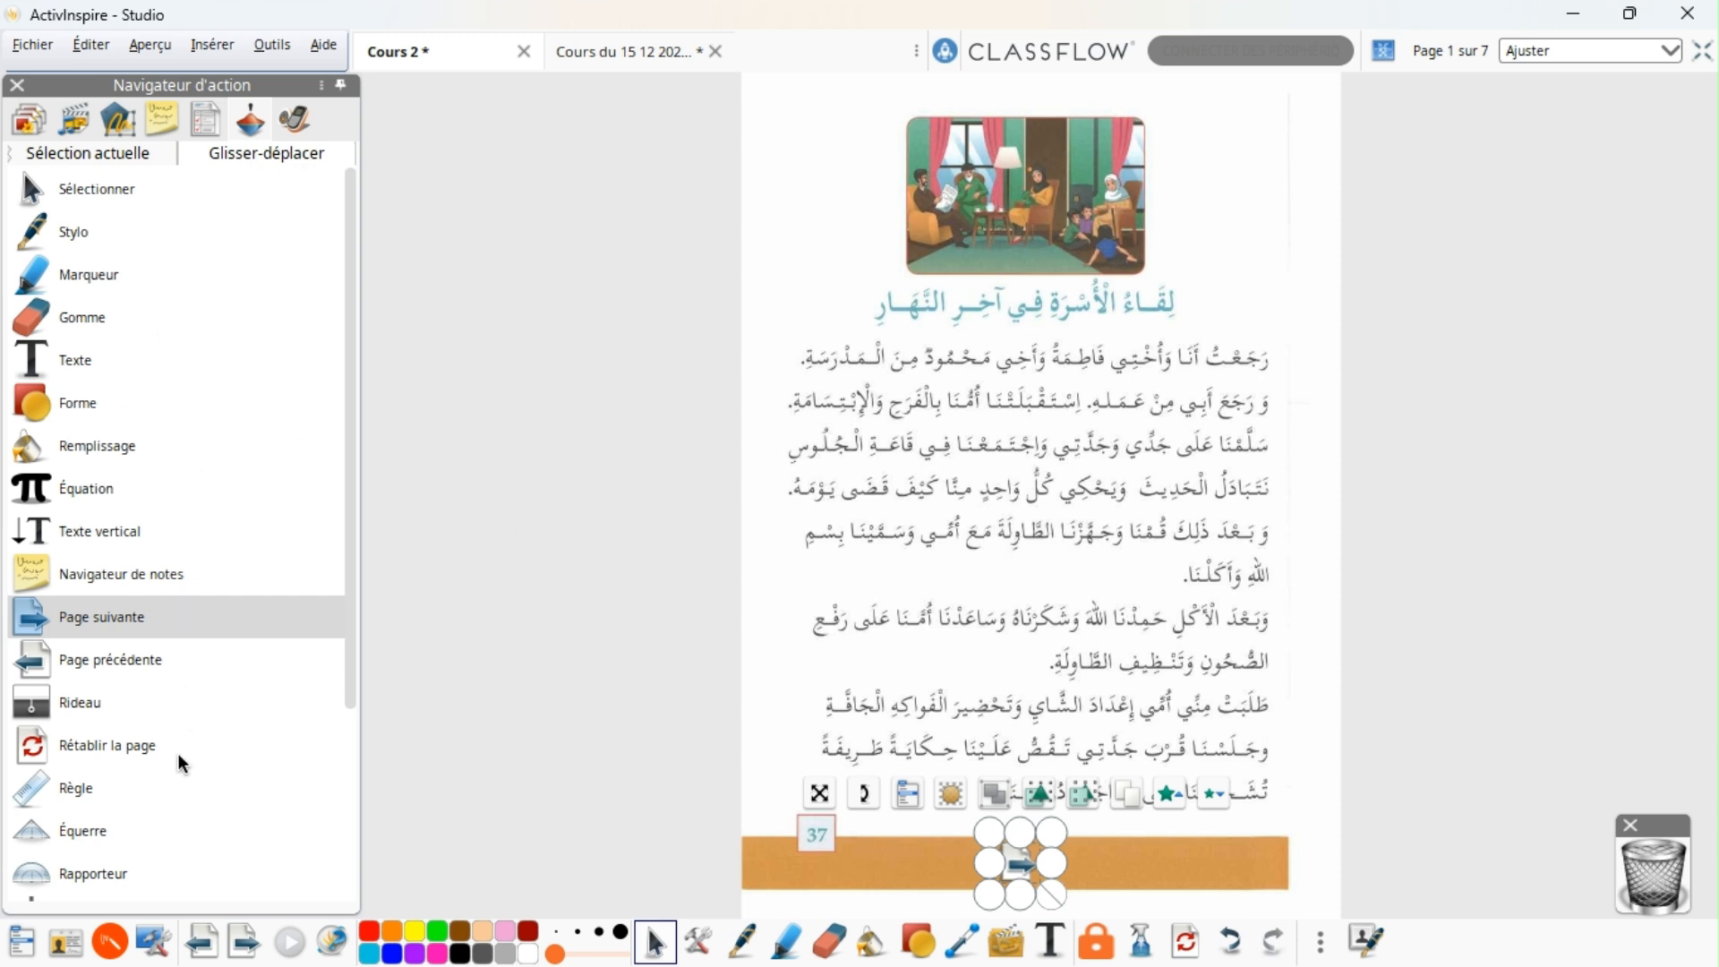
pyautogui.click(108, 748)
pyautogui.moveTo(114, 744); pyautogui.dragTo(1528, 561)
pyautogui.moveTo(1580, 635); pyautogui.dragTo(1579, 636)
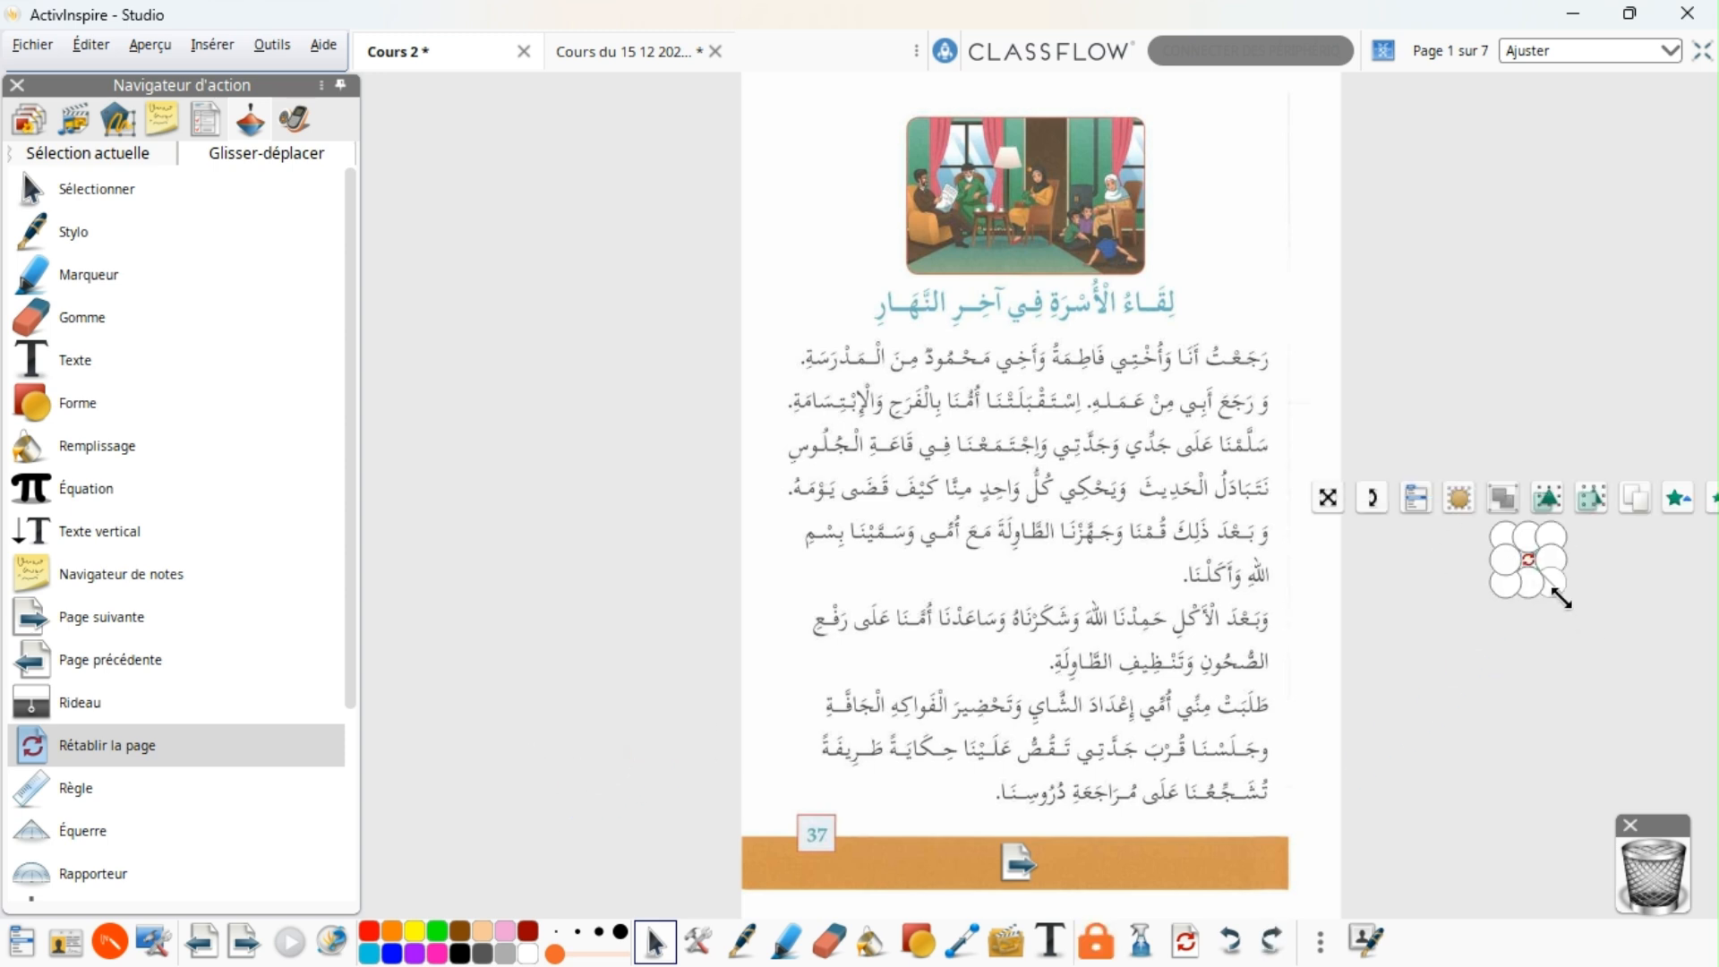
pyautogui.click(1625, 663)
pyautogui.click(1546, 576)
pyautogui.moveTo(1378, 537); pyautogui.dragTo(875, 800)
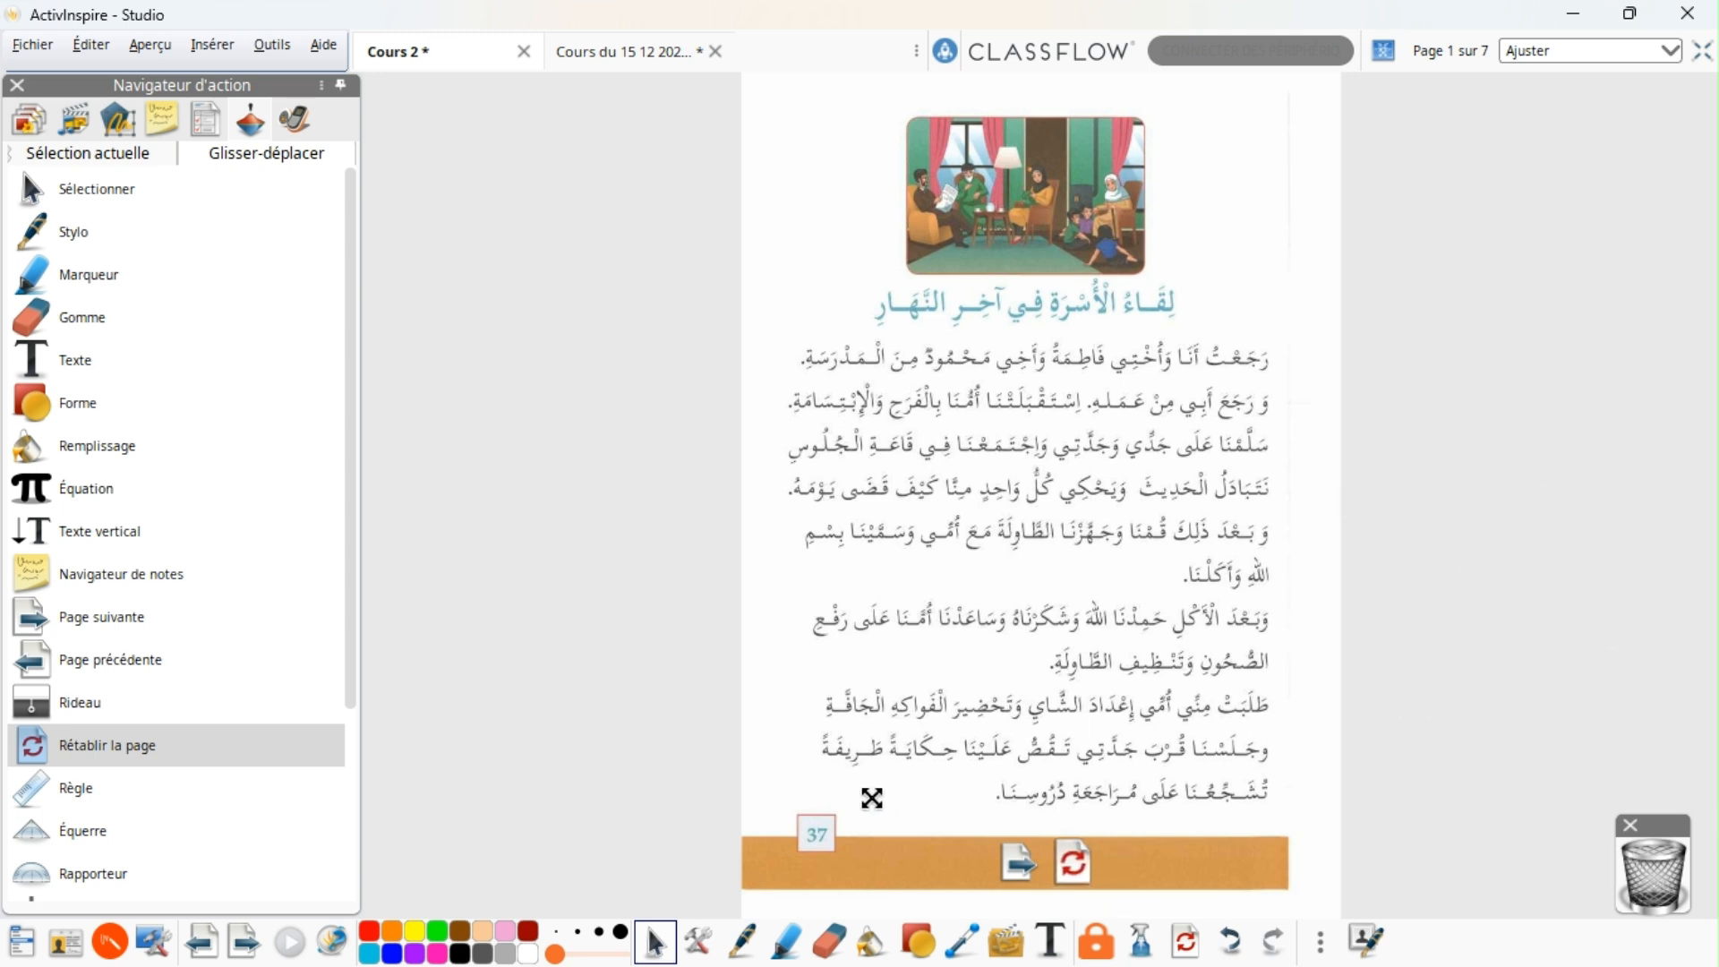
pyautogui.click(1077, 865)
pyautogui.moveTo(1102, 892); pyautogui.dragTo(1098, 890)
pyautogui.click(880, 795)
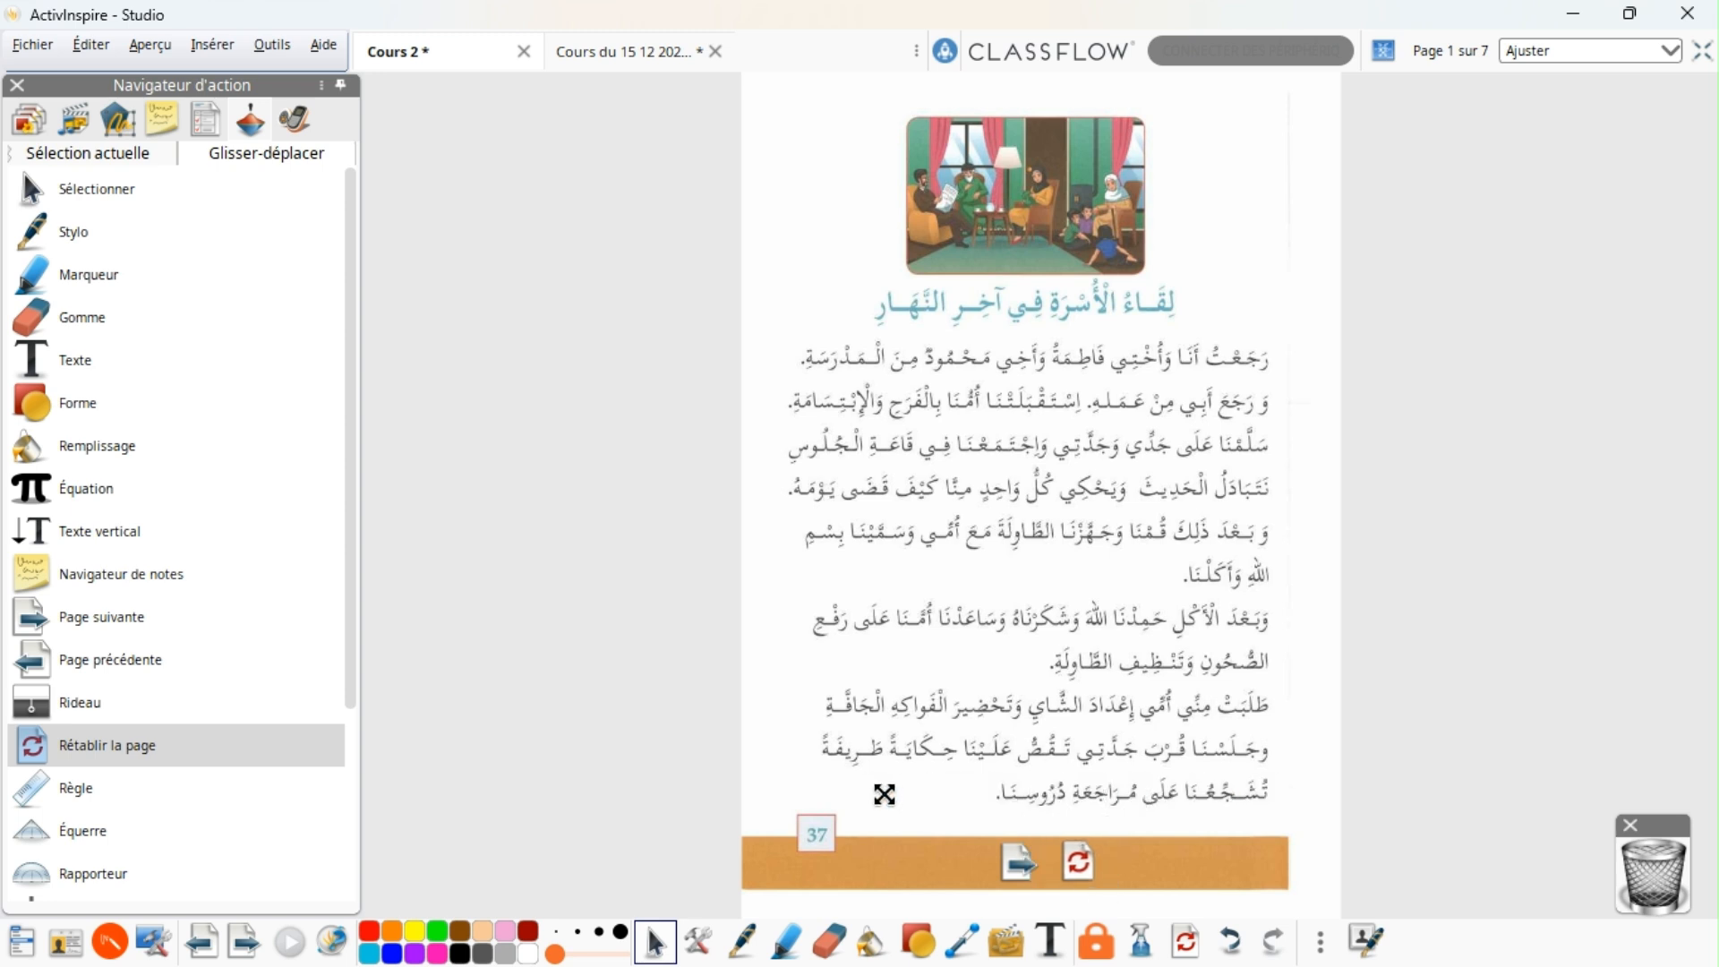
pyautogui.moveTo(881, 797); pyautogui.dragTo(881, 797)
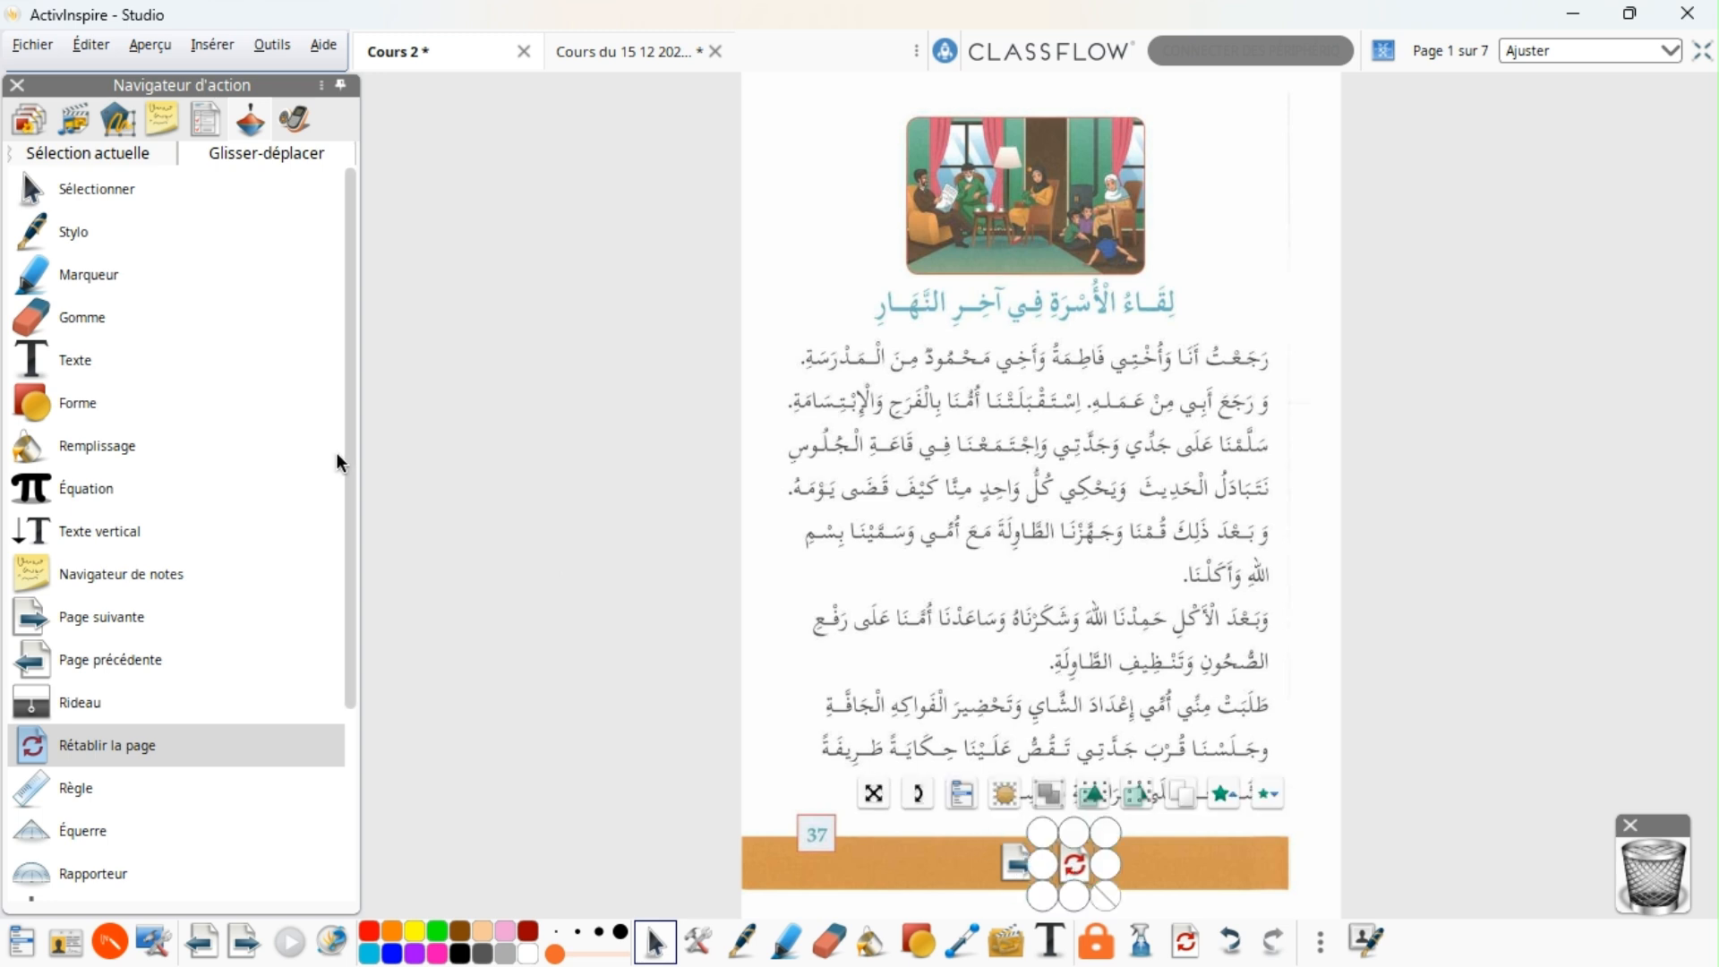
# Step: Add a "Forme" action icon, enlarge it and place it beside the page-reset icon on the orange band
pyautogui.click(45, 401)
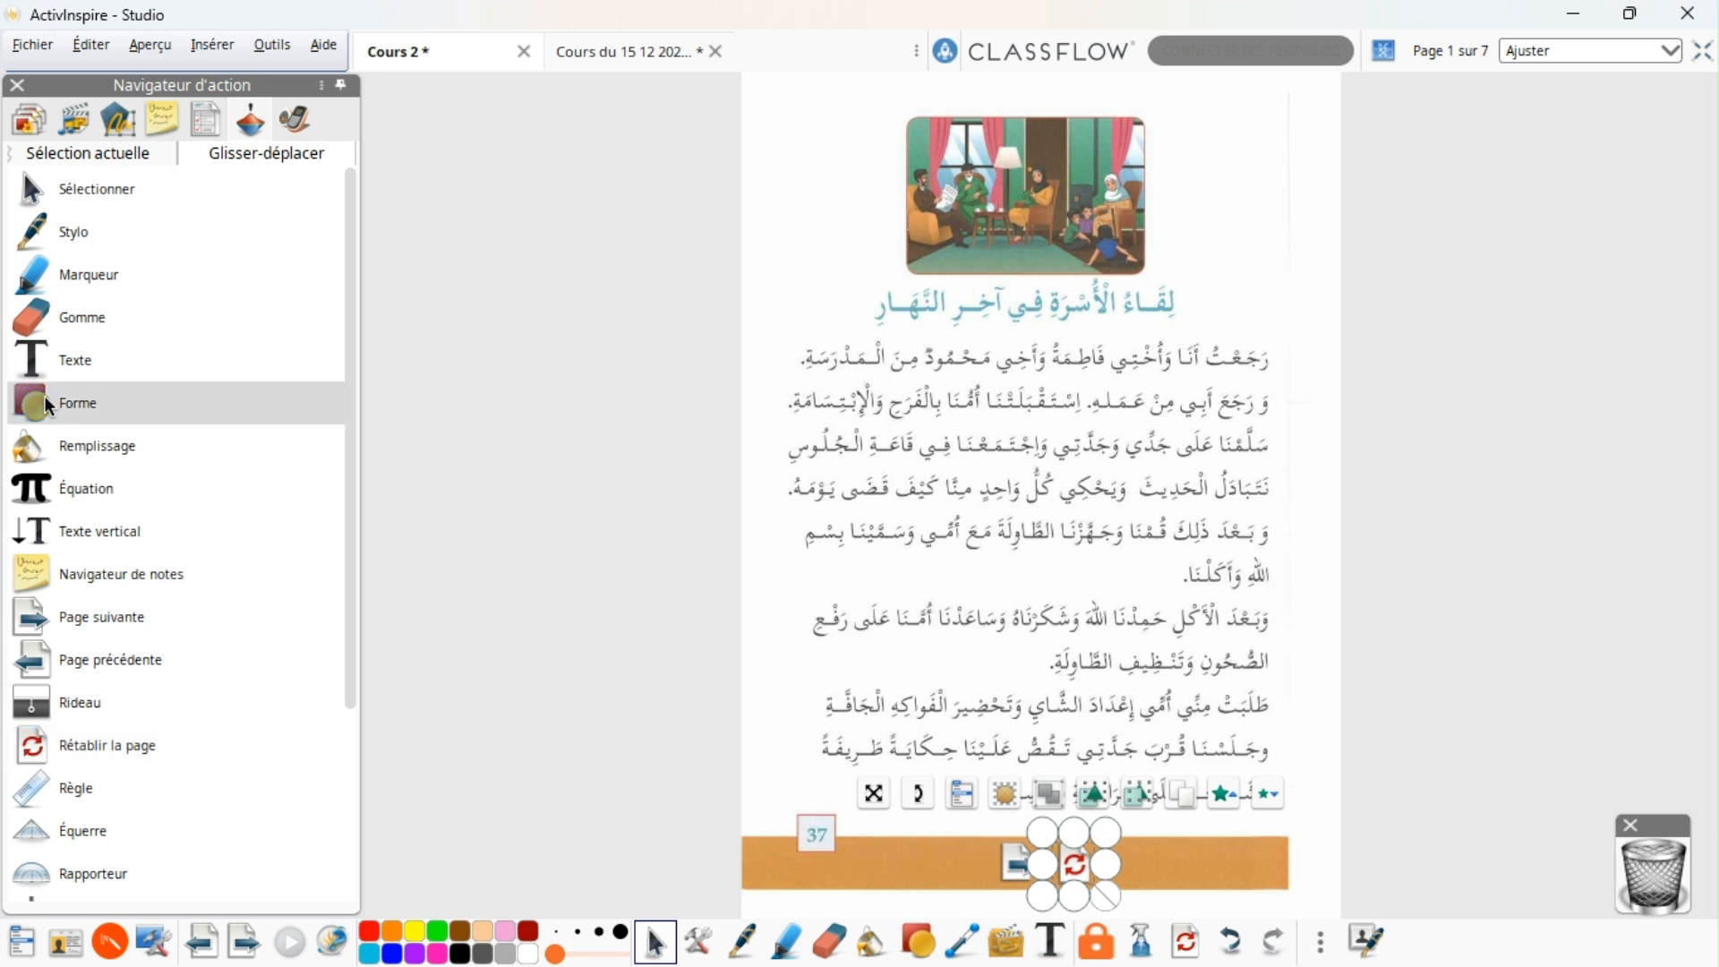
pyautogui.click(1460, 539)
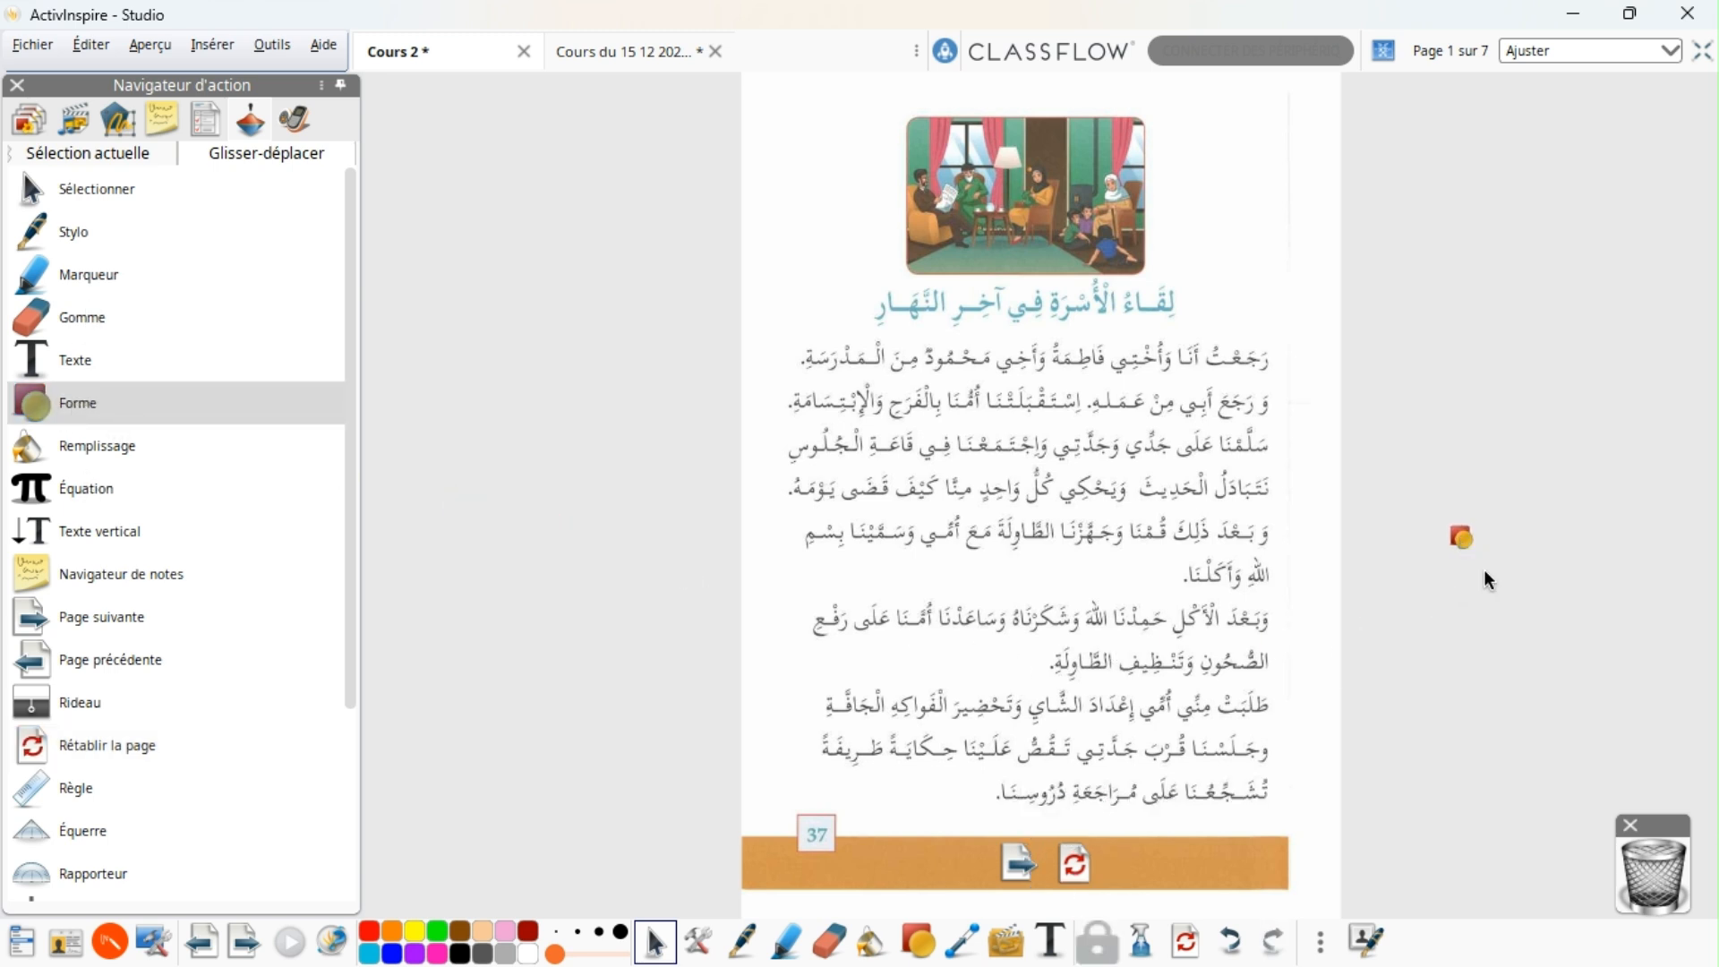
pyautogui.moveTo(1260, 475); pyautogui.dragTo(923, 806)
pyautogui.moveTo(1153, 881); pyautogui.dragTo(1187, 910)
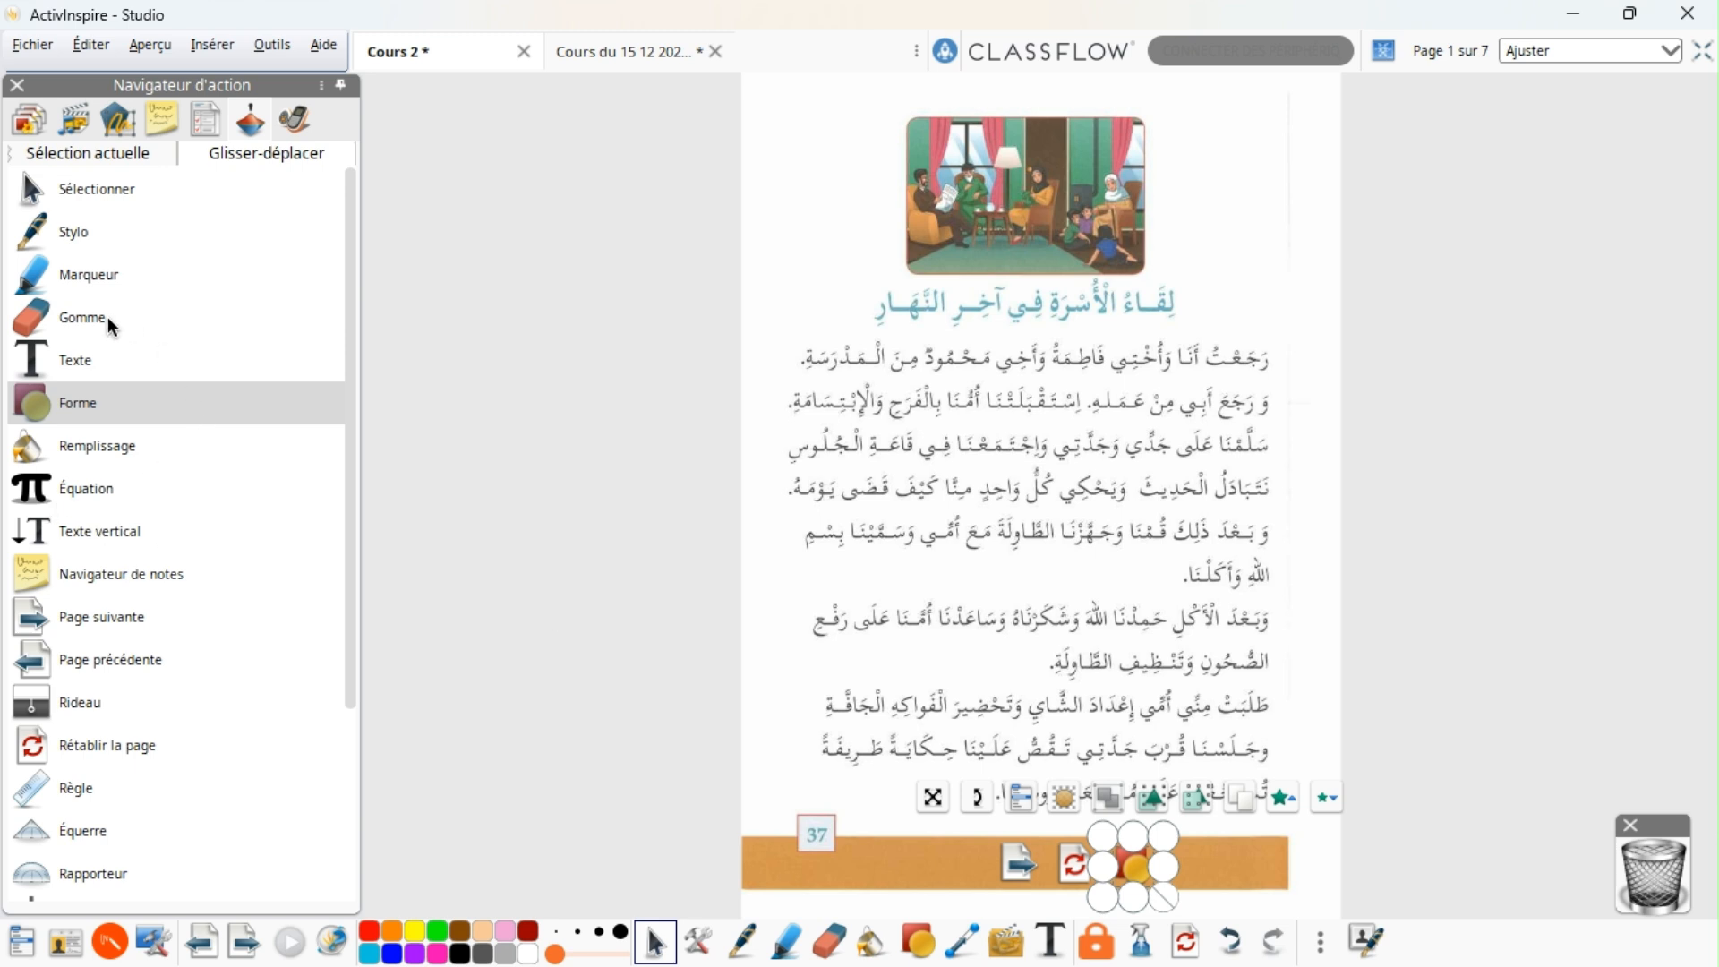
# Step: Add a "Marqueur" action icon, enlarge it and place it beside the shape icon on the orange band
pyautogui.click(97, 281)
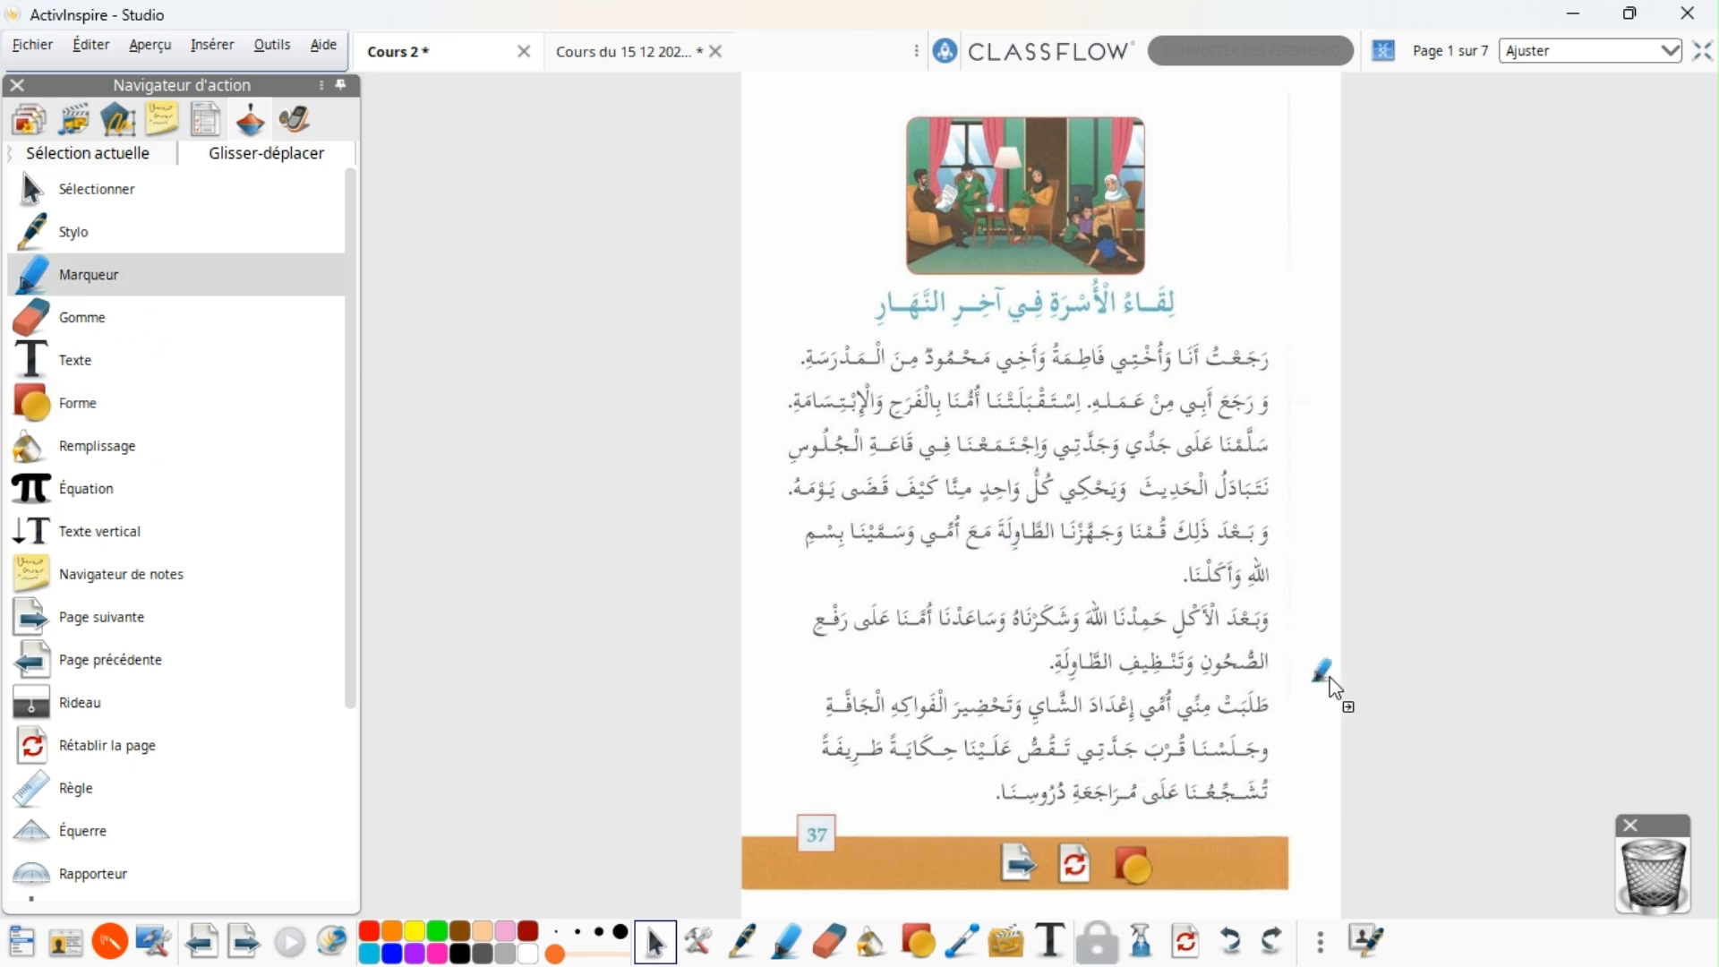
pyautogui.moveTo(1480, 651); pyautogui.dragTo(1564, 747)
pyautogui.moveTo(1316, 615); pyautogui.dragTo(989, 792)
pyautogui.click(1473, 580)
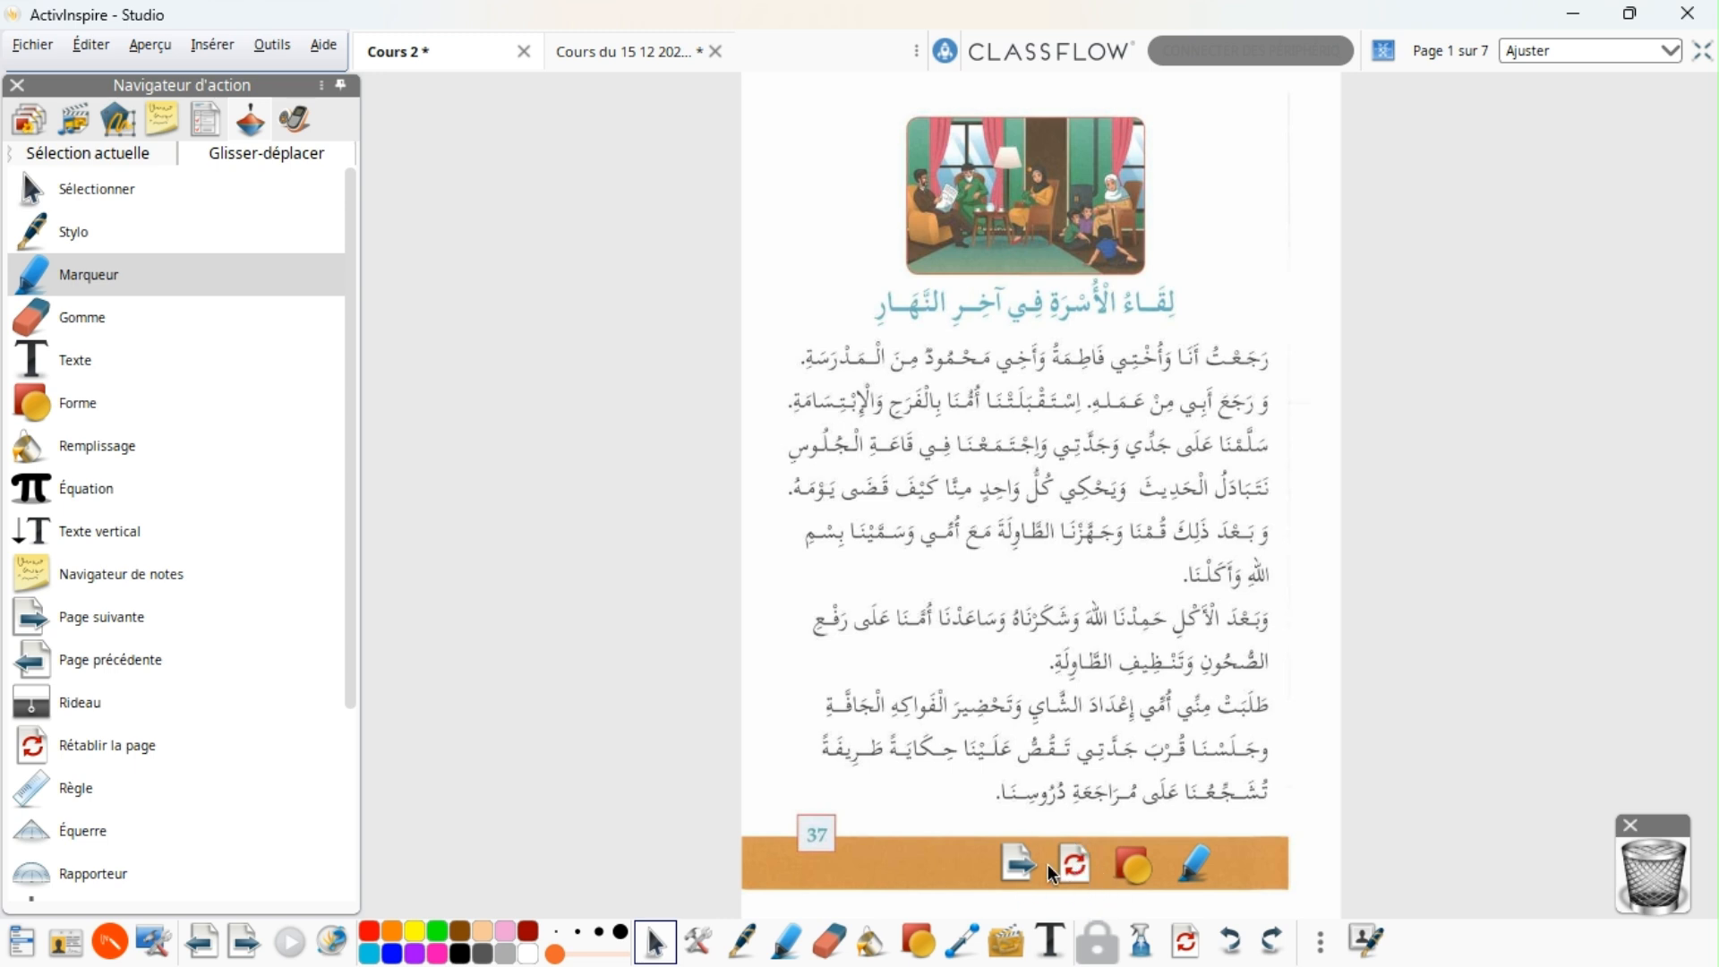
# Step: Test the page-reset icon on page 1 and undo the reset
pyautogui.click(1075, 865)
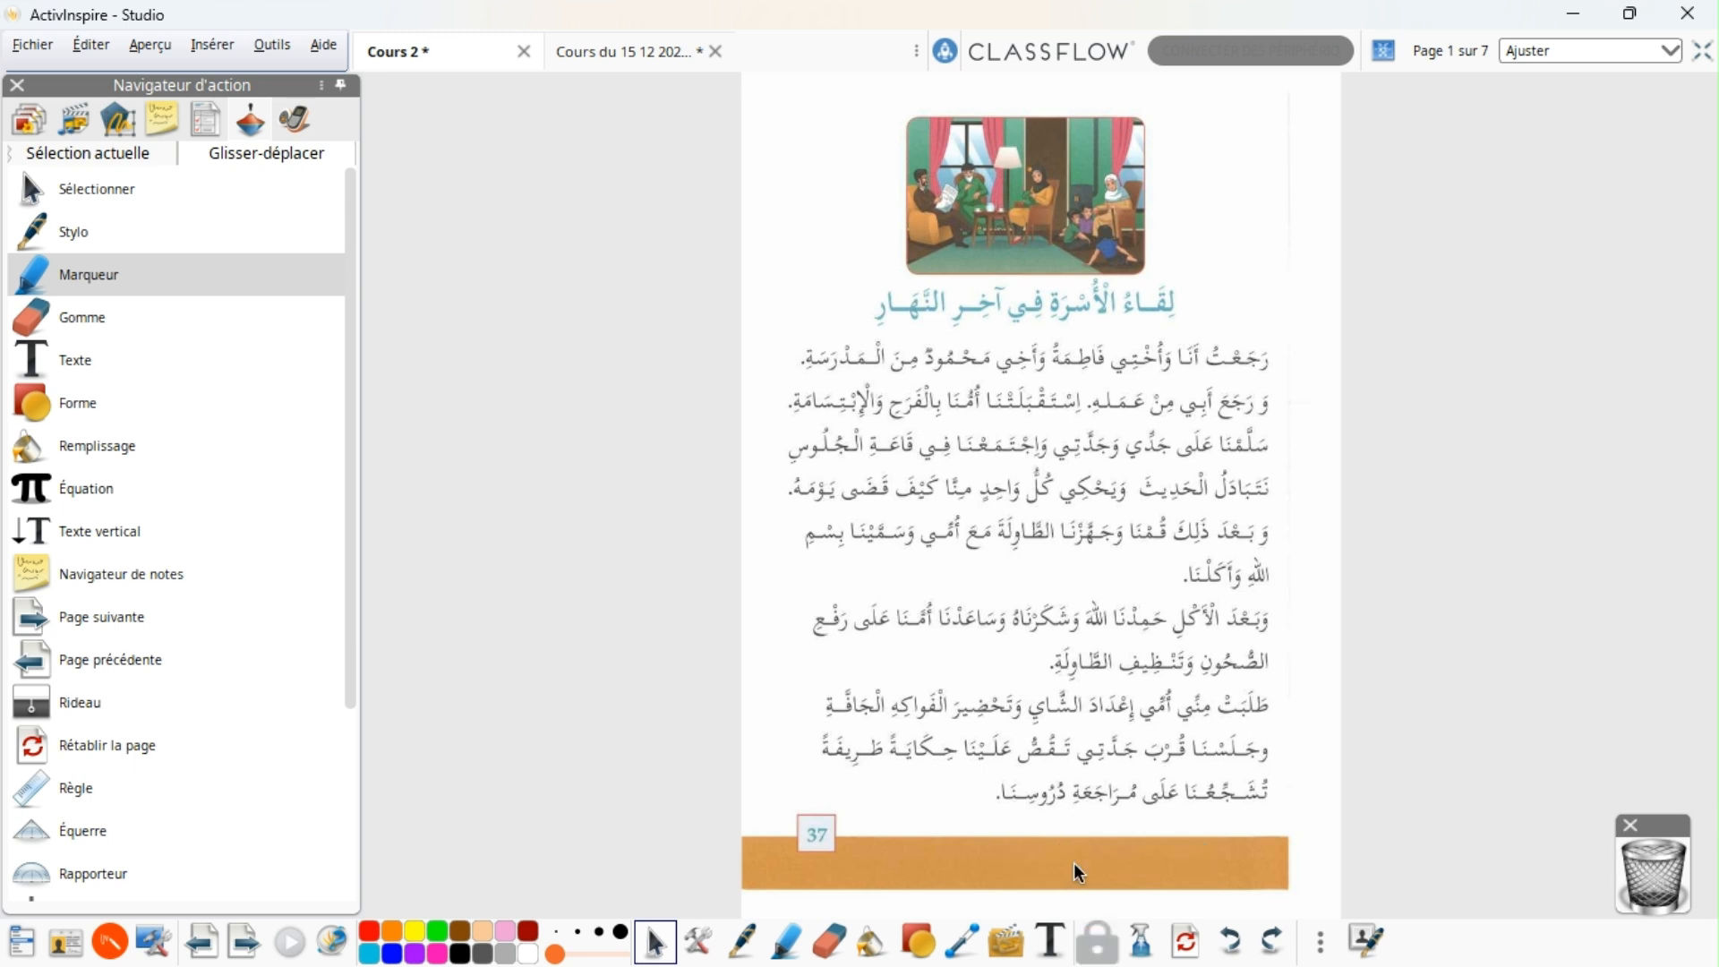
pyautogui.click(1232, 942)
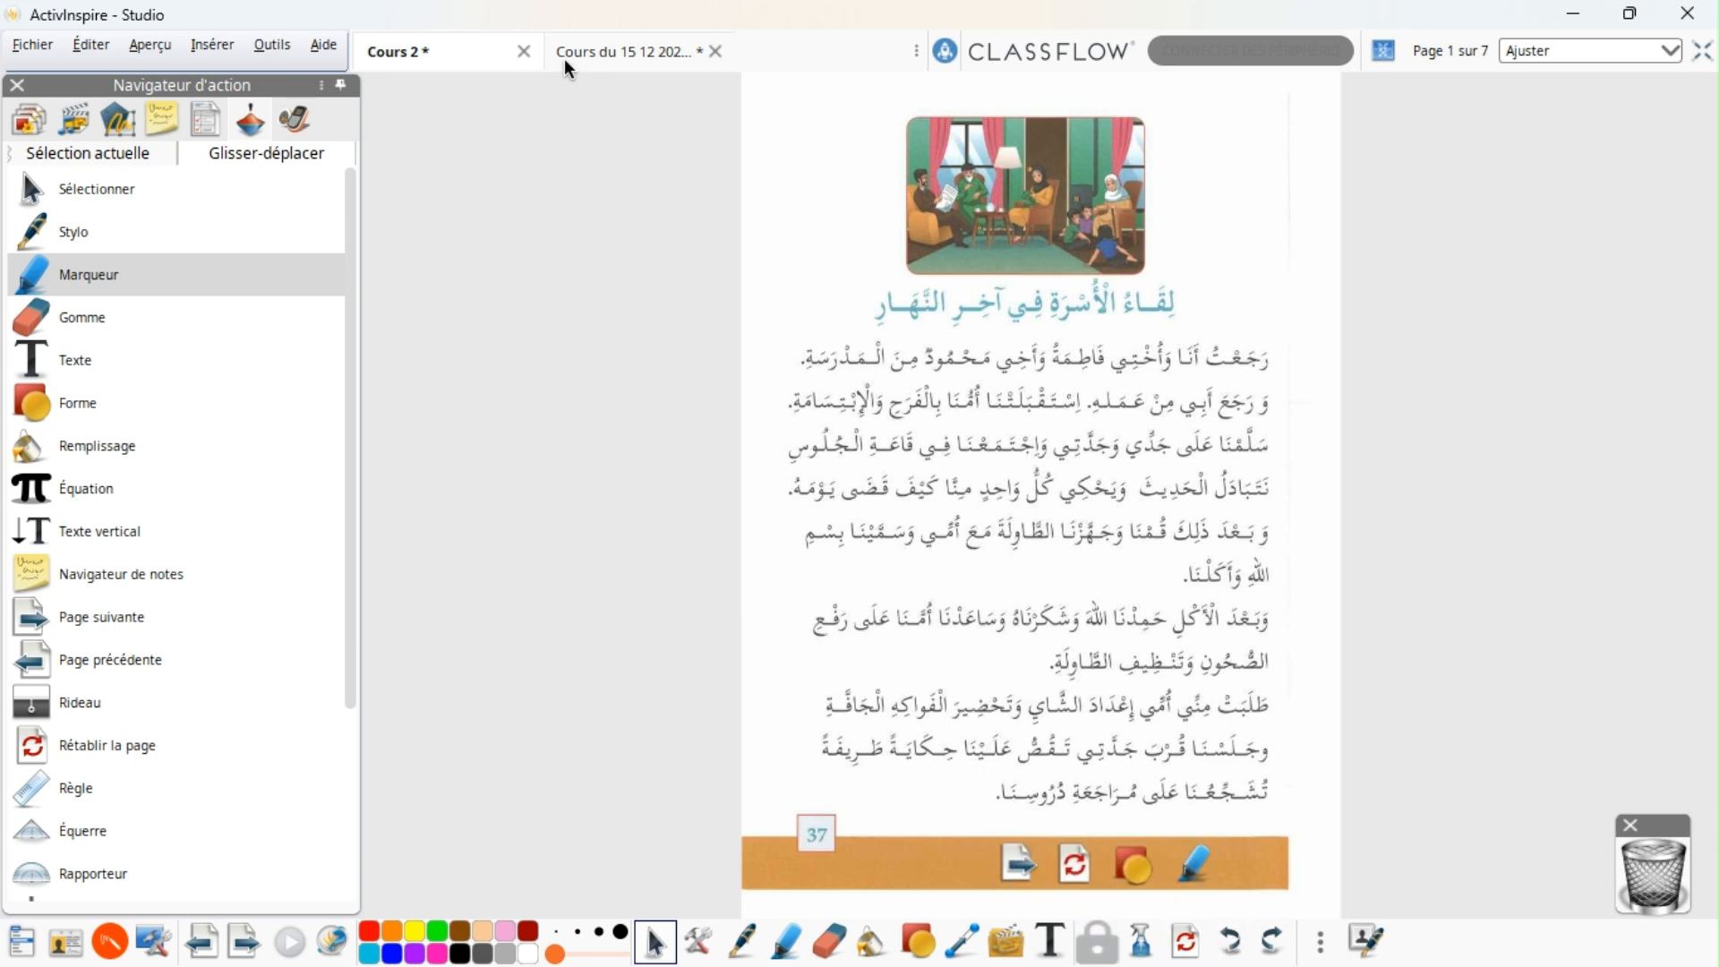
# Step: Save the Cours 2 paperboard
pyautogui.click(27, 50)
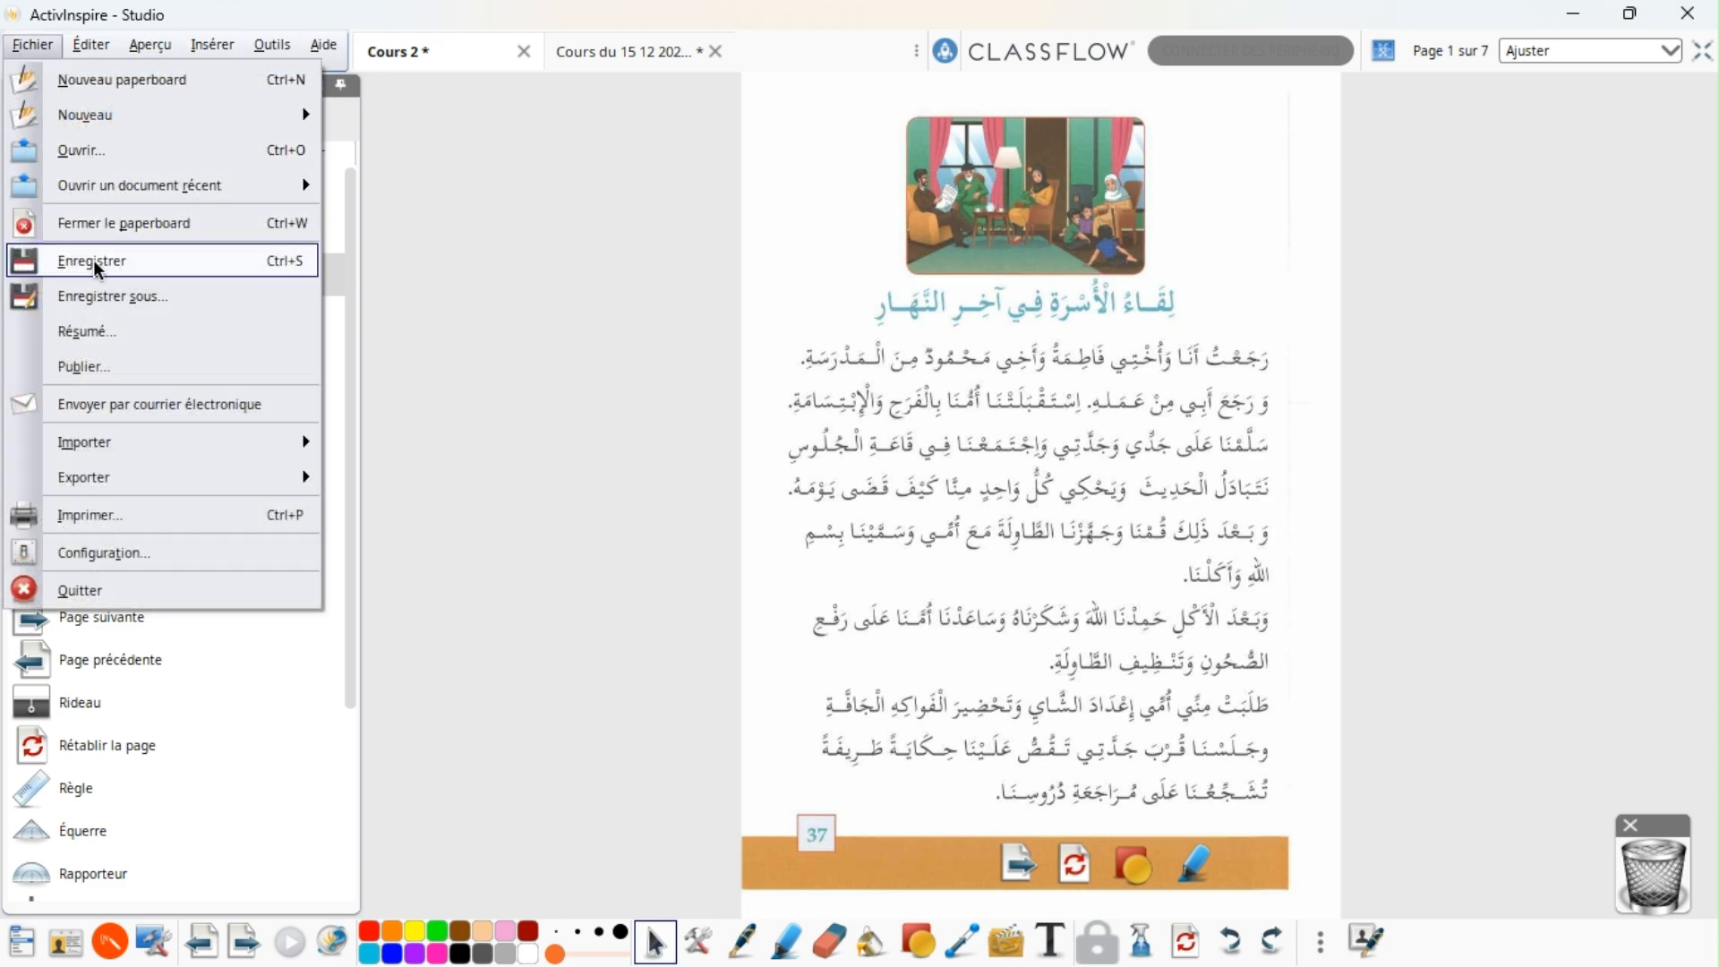
pyautogui.click(97, 270)
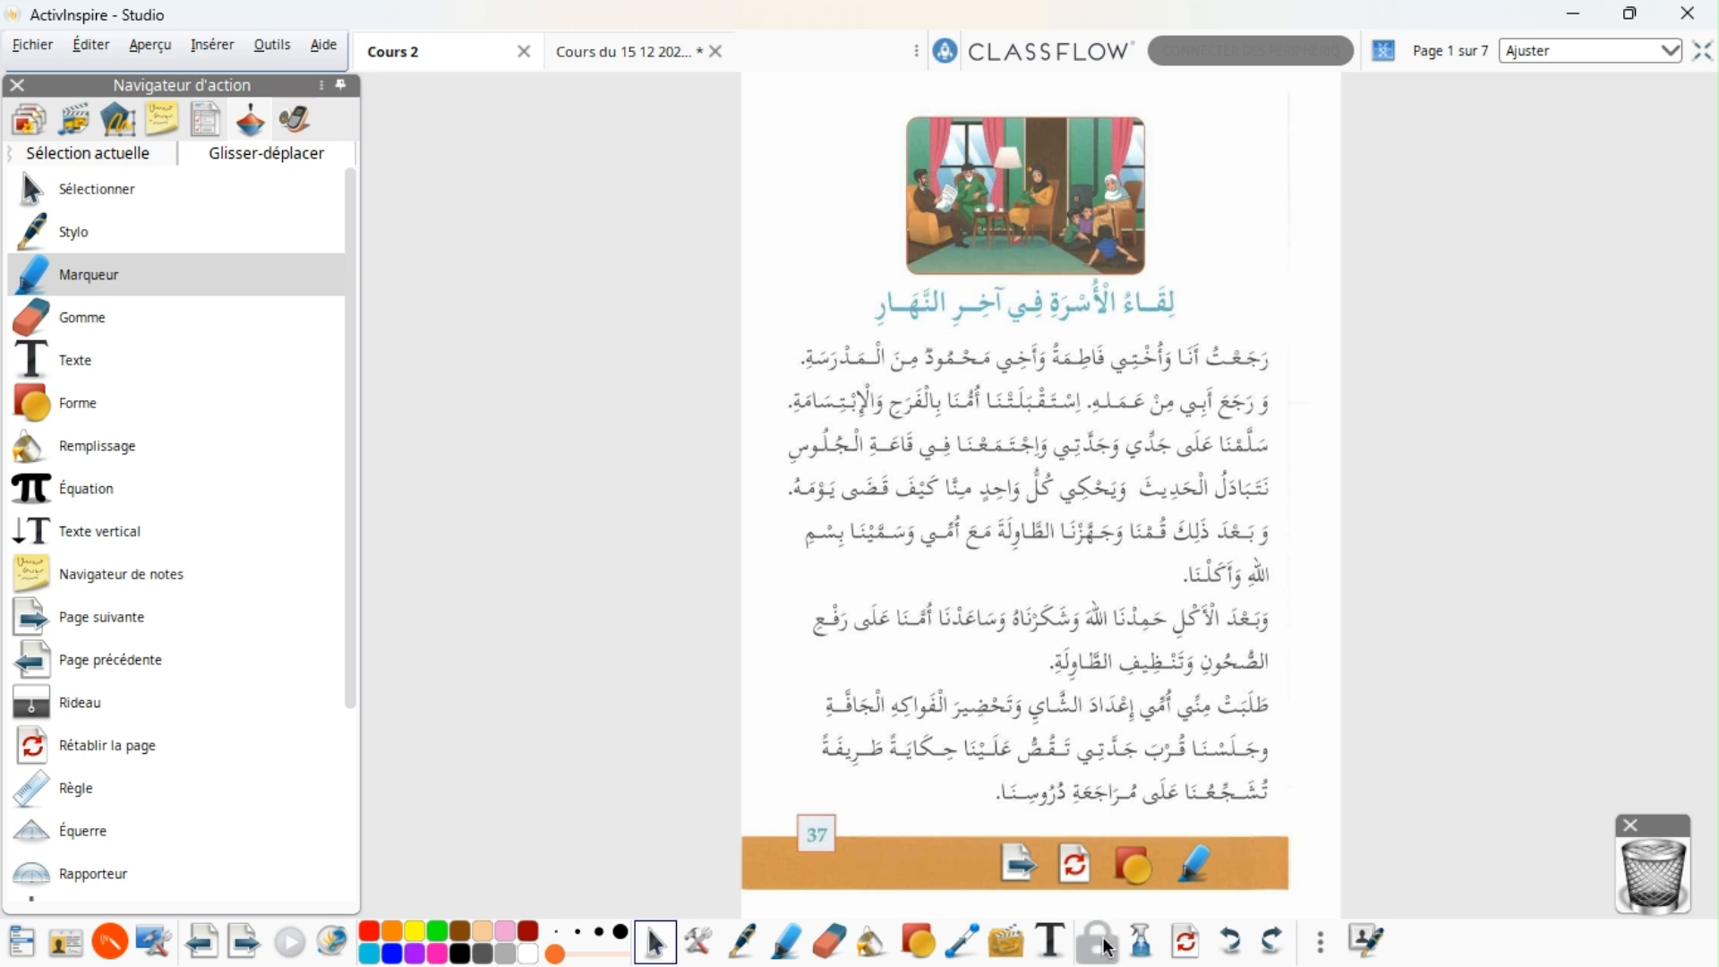
# Step: Add the "Enregistrer" command at the separator after Texte in the Création profile's main tool palette
pyautogui.click(1368, 940)
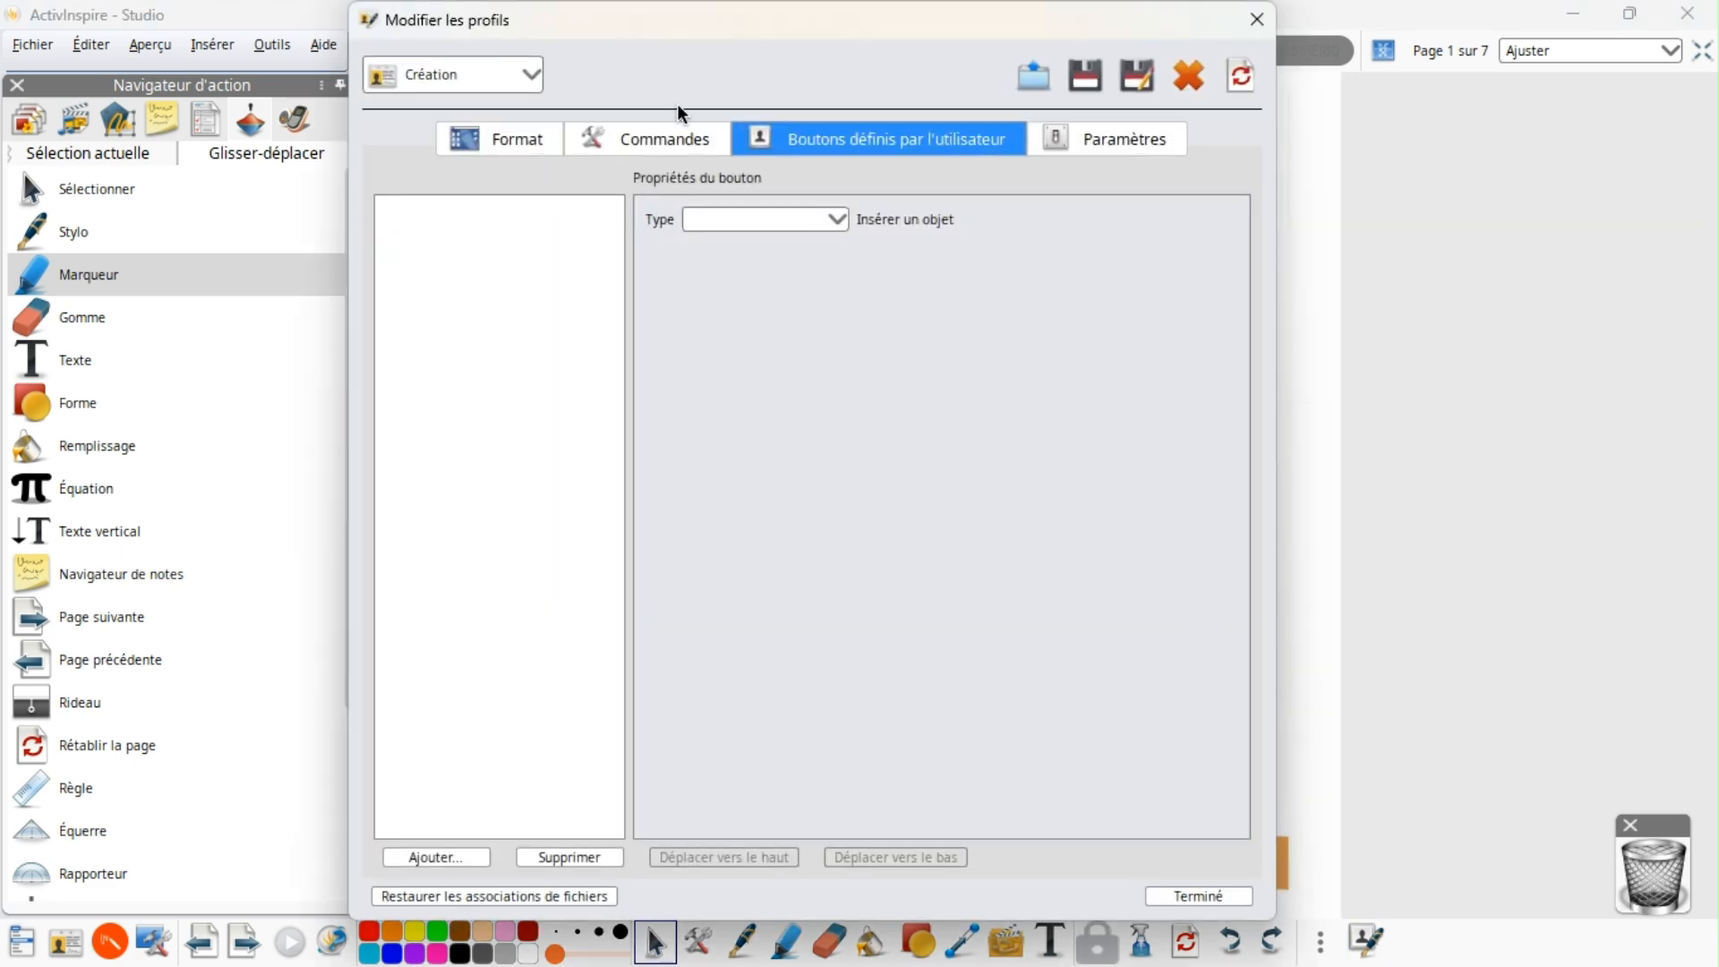
pyautogui.click(605, 143)
pyautogui.scroll(-12, 543, 489)
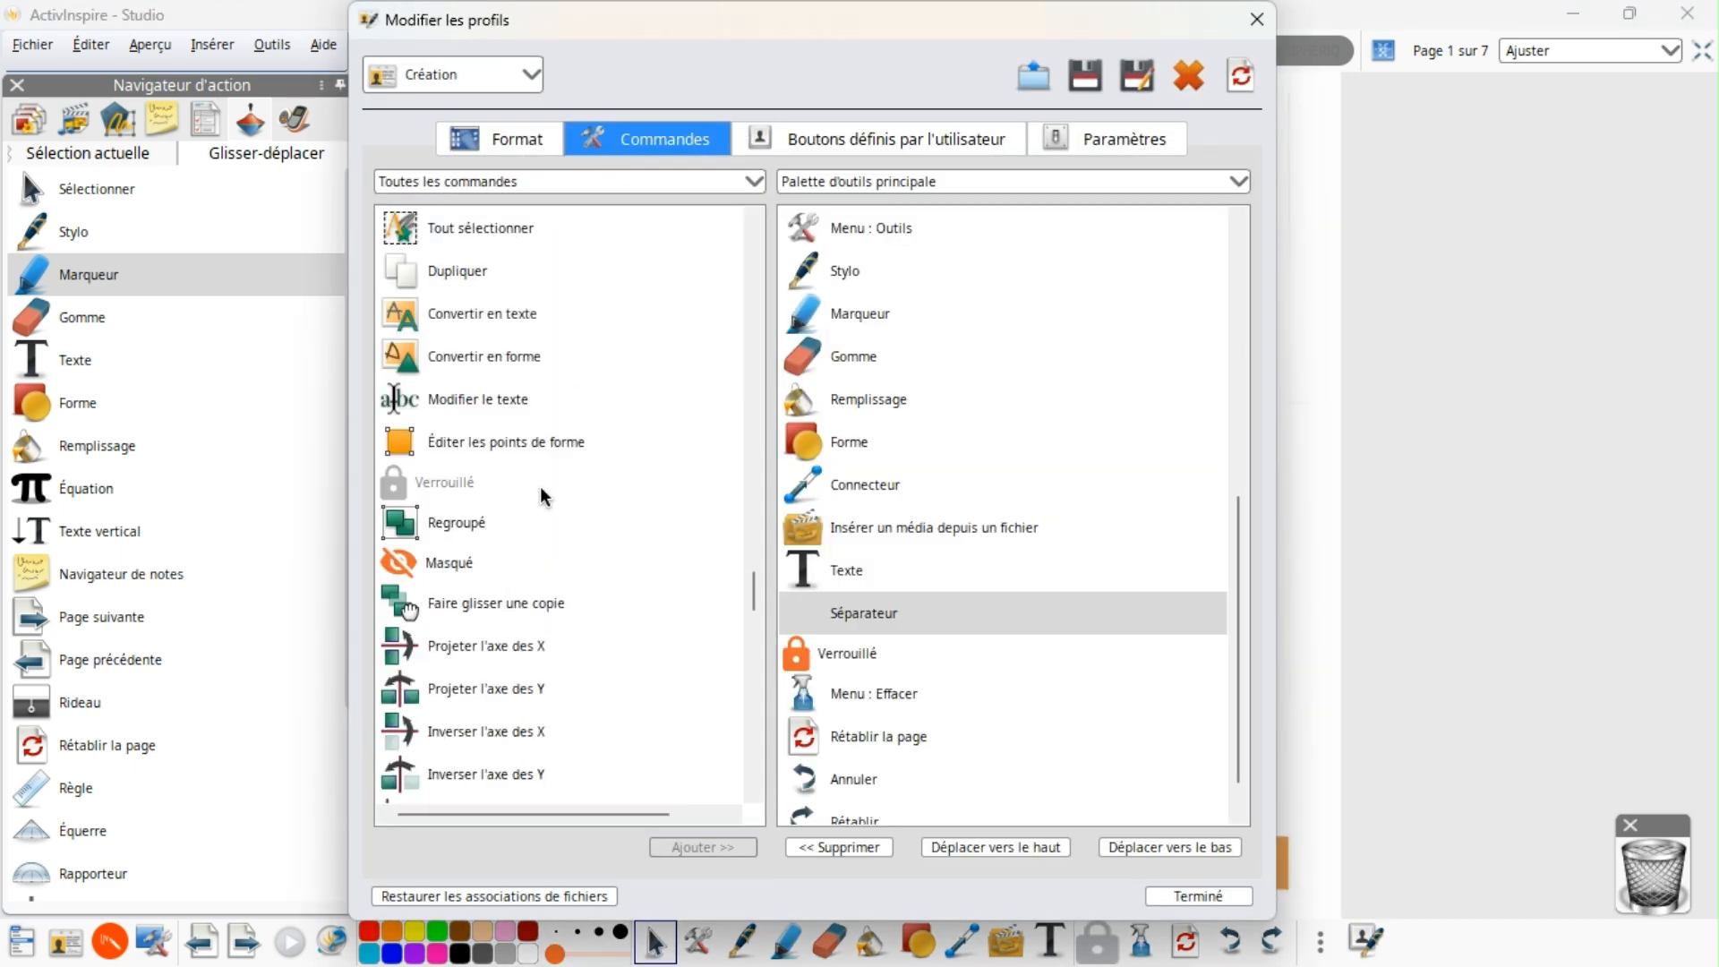
pyautogui.scroll(-7, 546, 489)
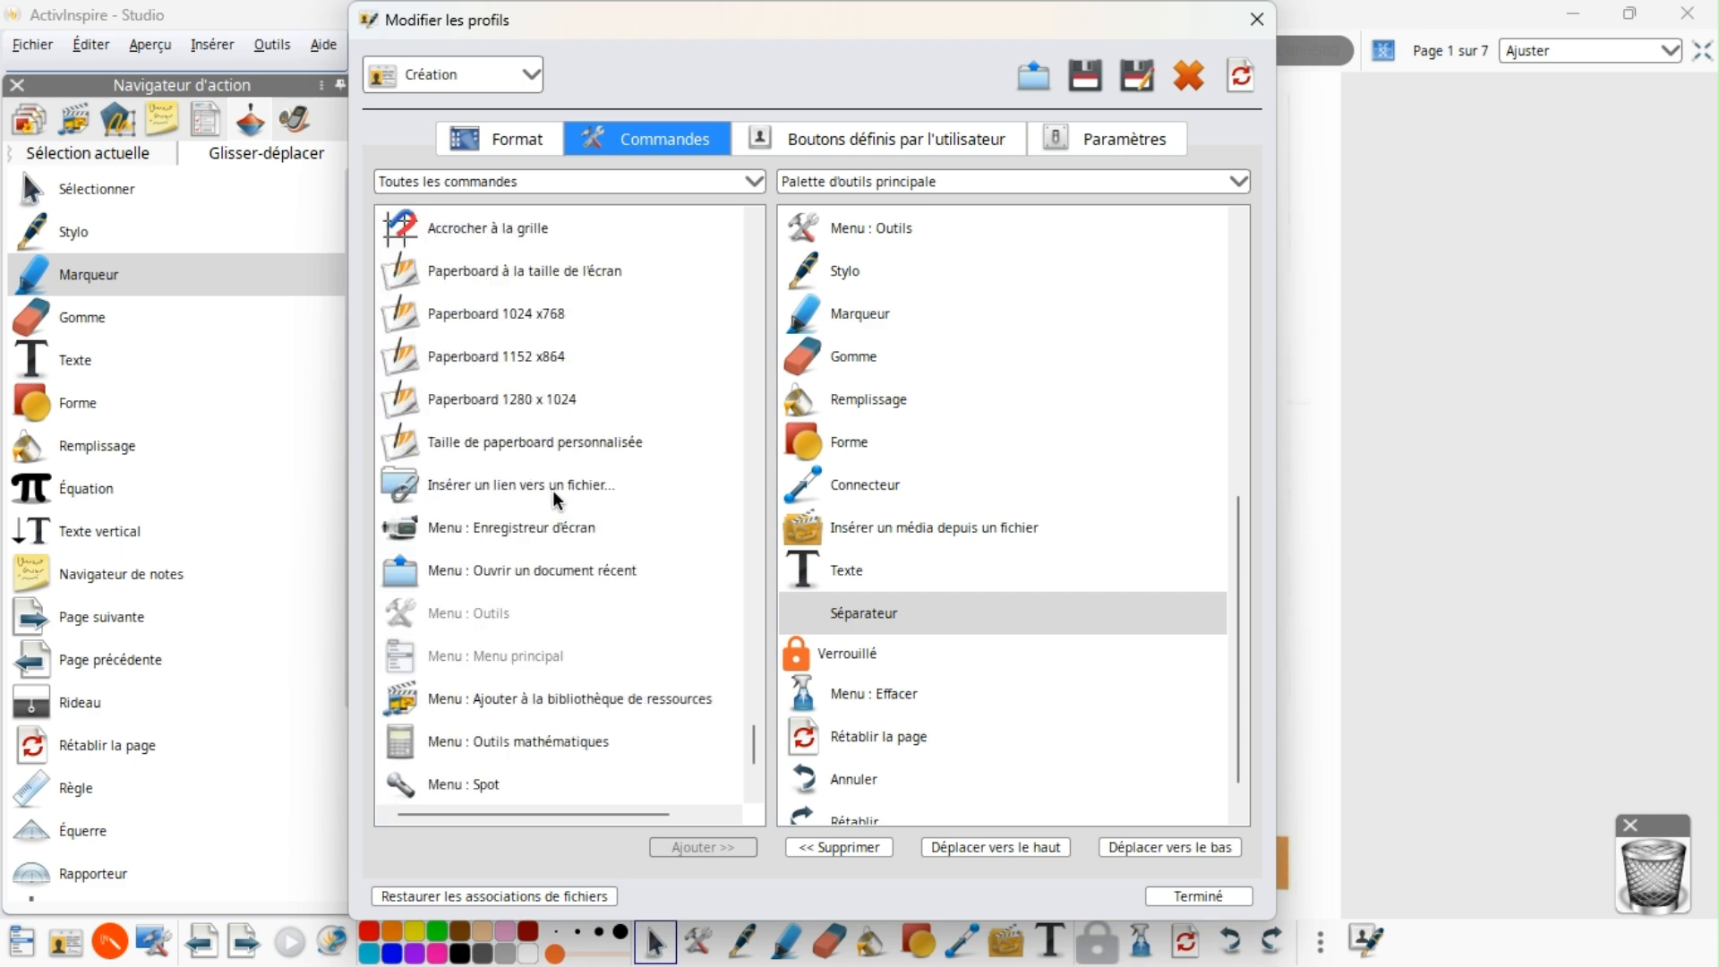
pyautogui.scroll(12, 552, 492)
pyautogui.scroll(8, 552, 483)
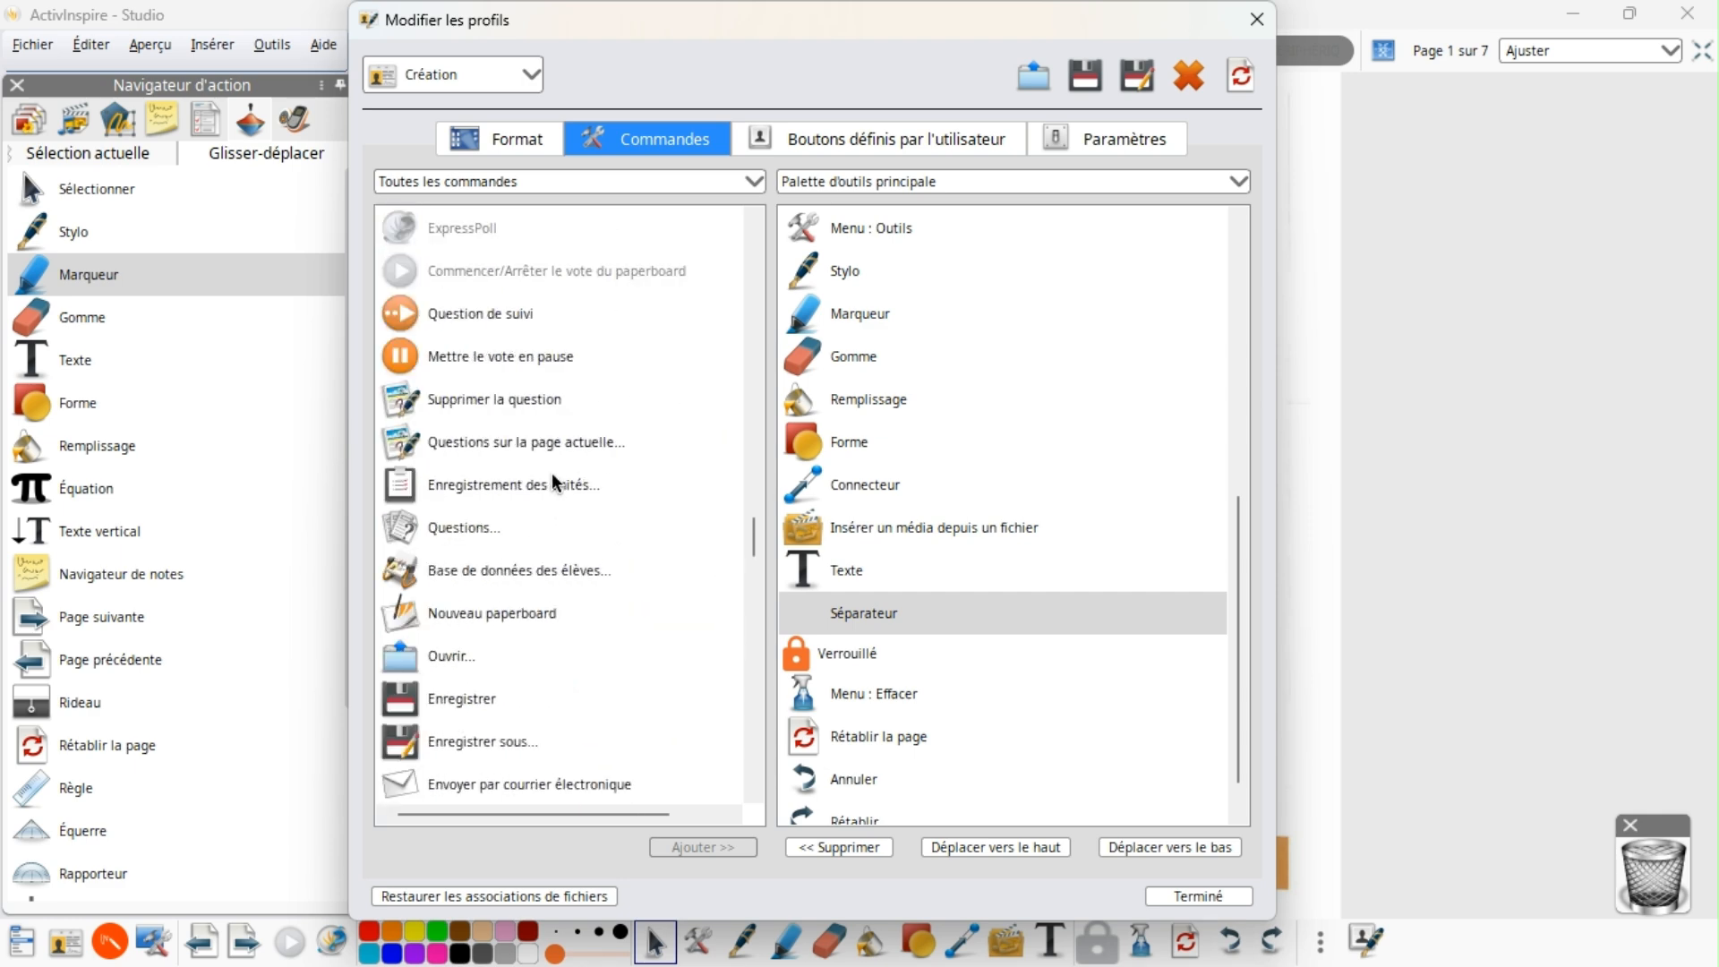
pyautogui.scroll(-1, 541, 479)
pyautogui.click(449, 441)
pyautogui.scroll(-1, 980, 659)
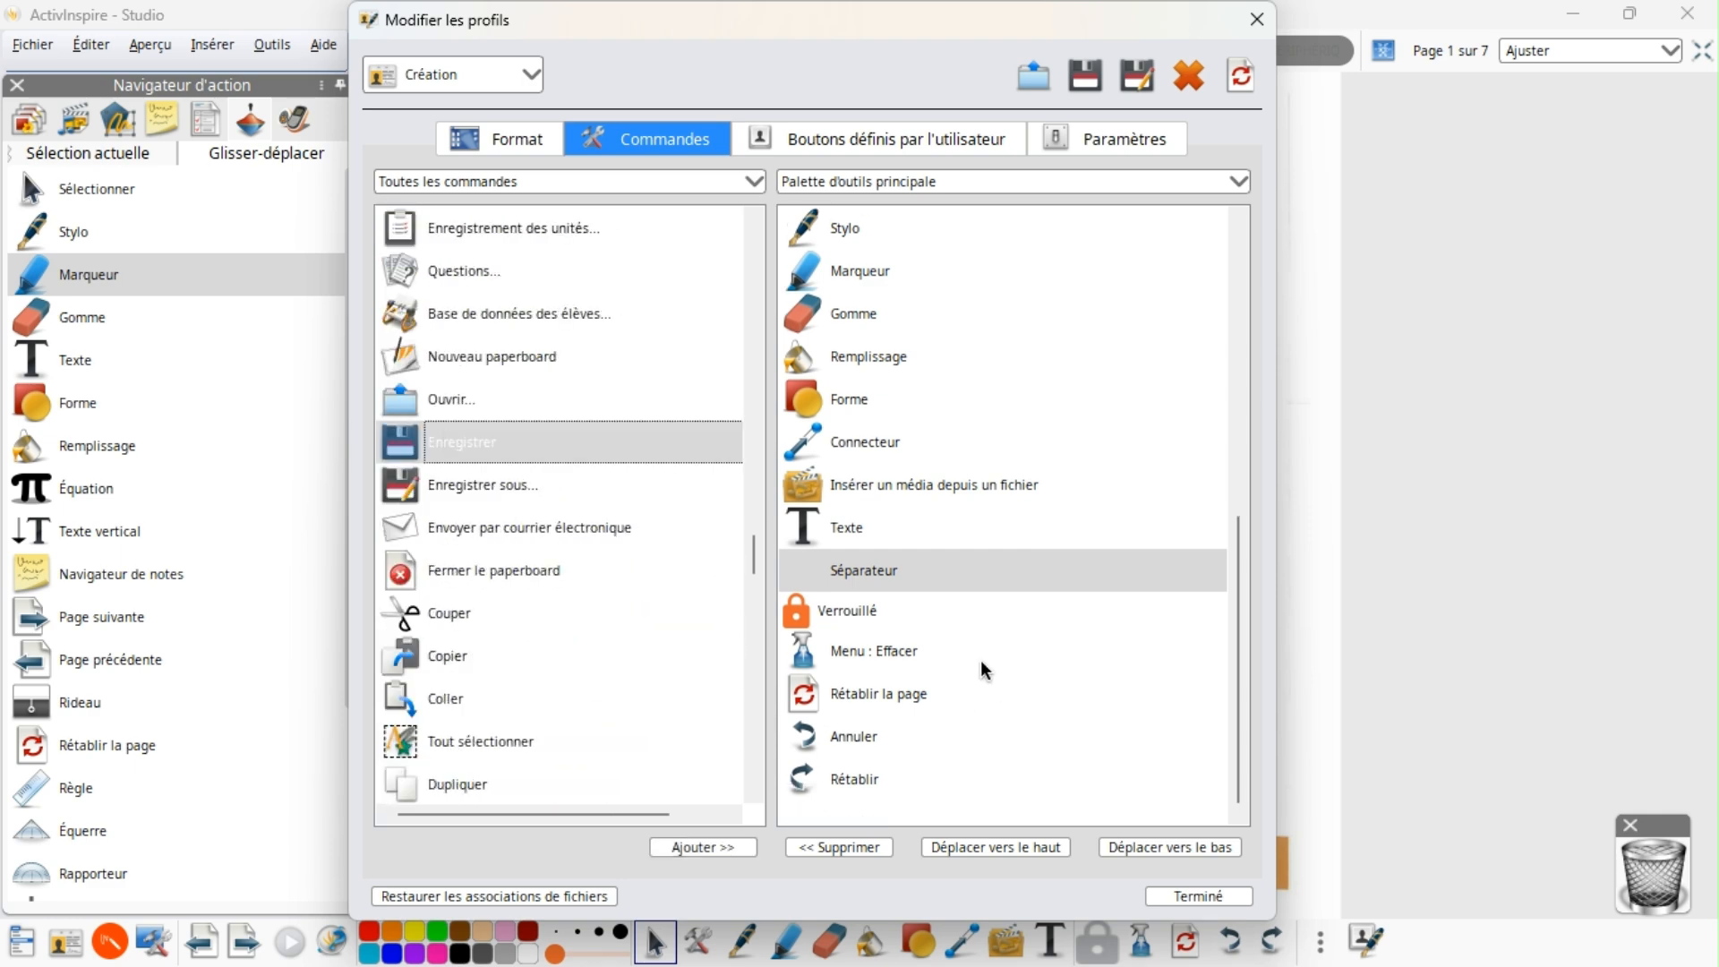
pyautogui.click(846, 566)
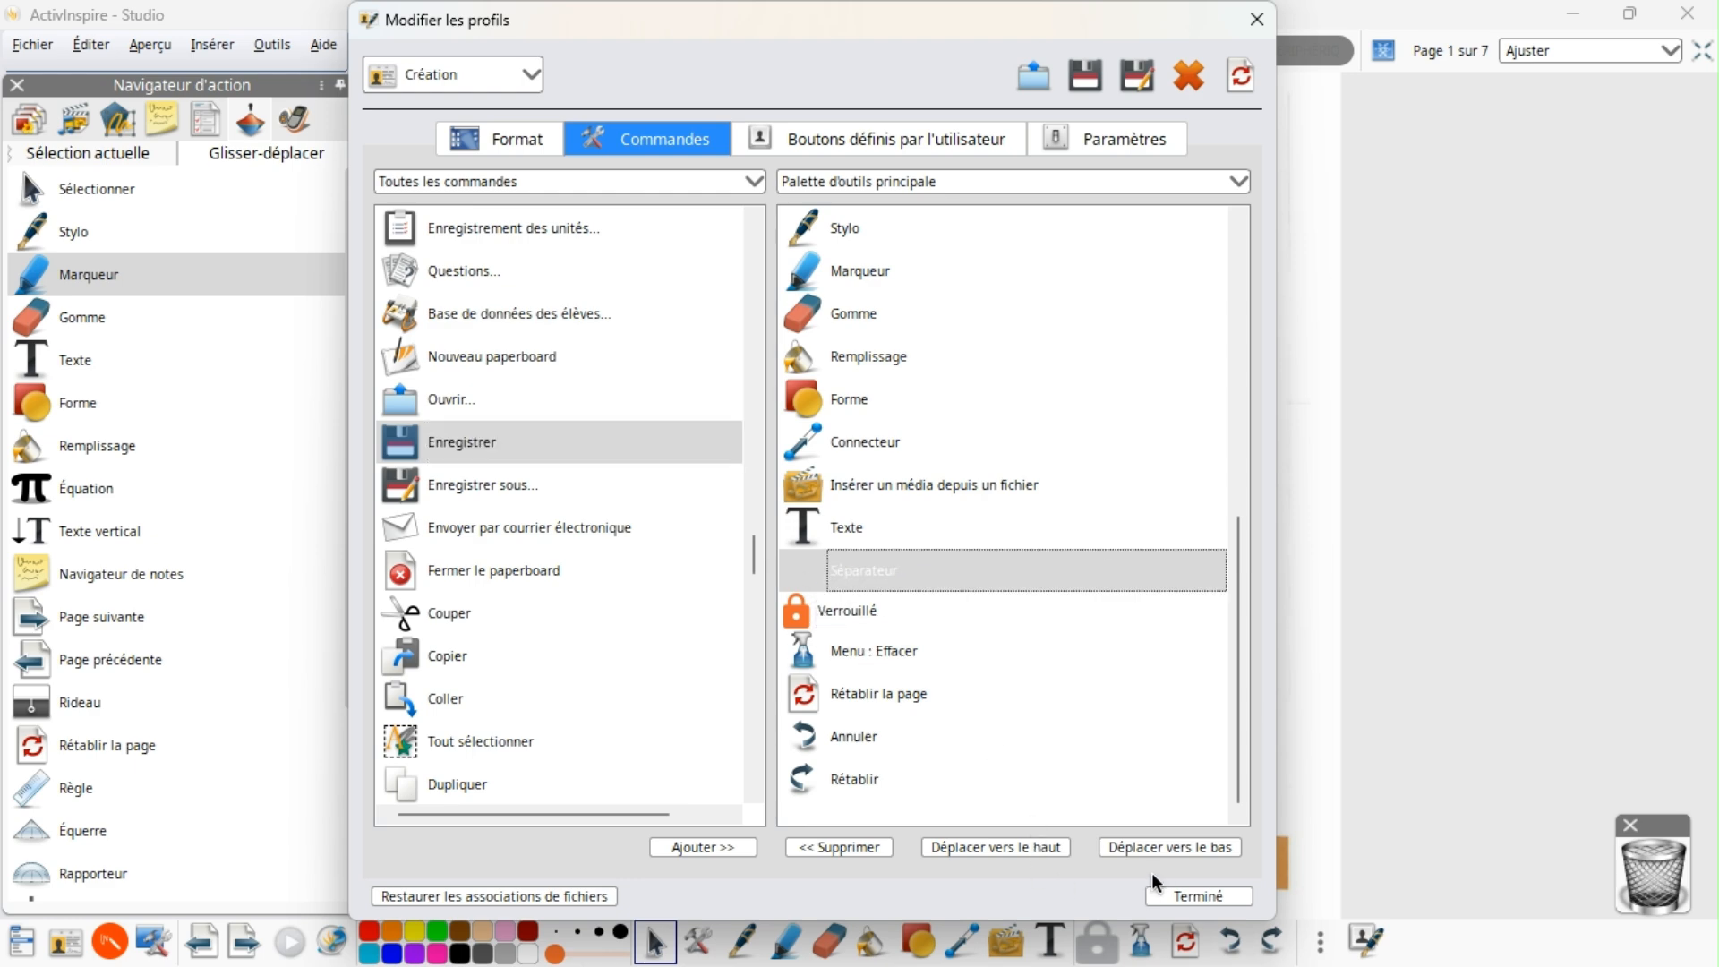
pyautogui.click(722, 847)
pyautogui.click(1223, 897)
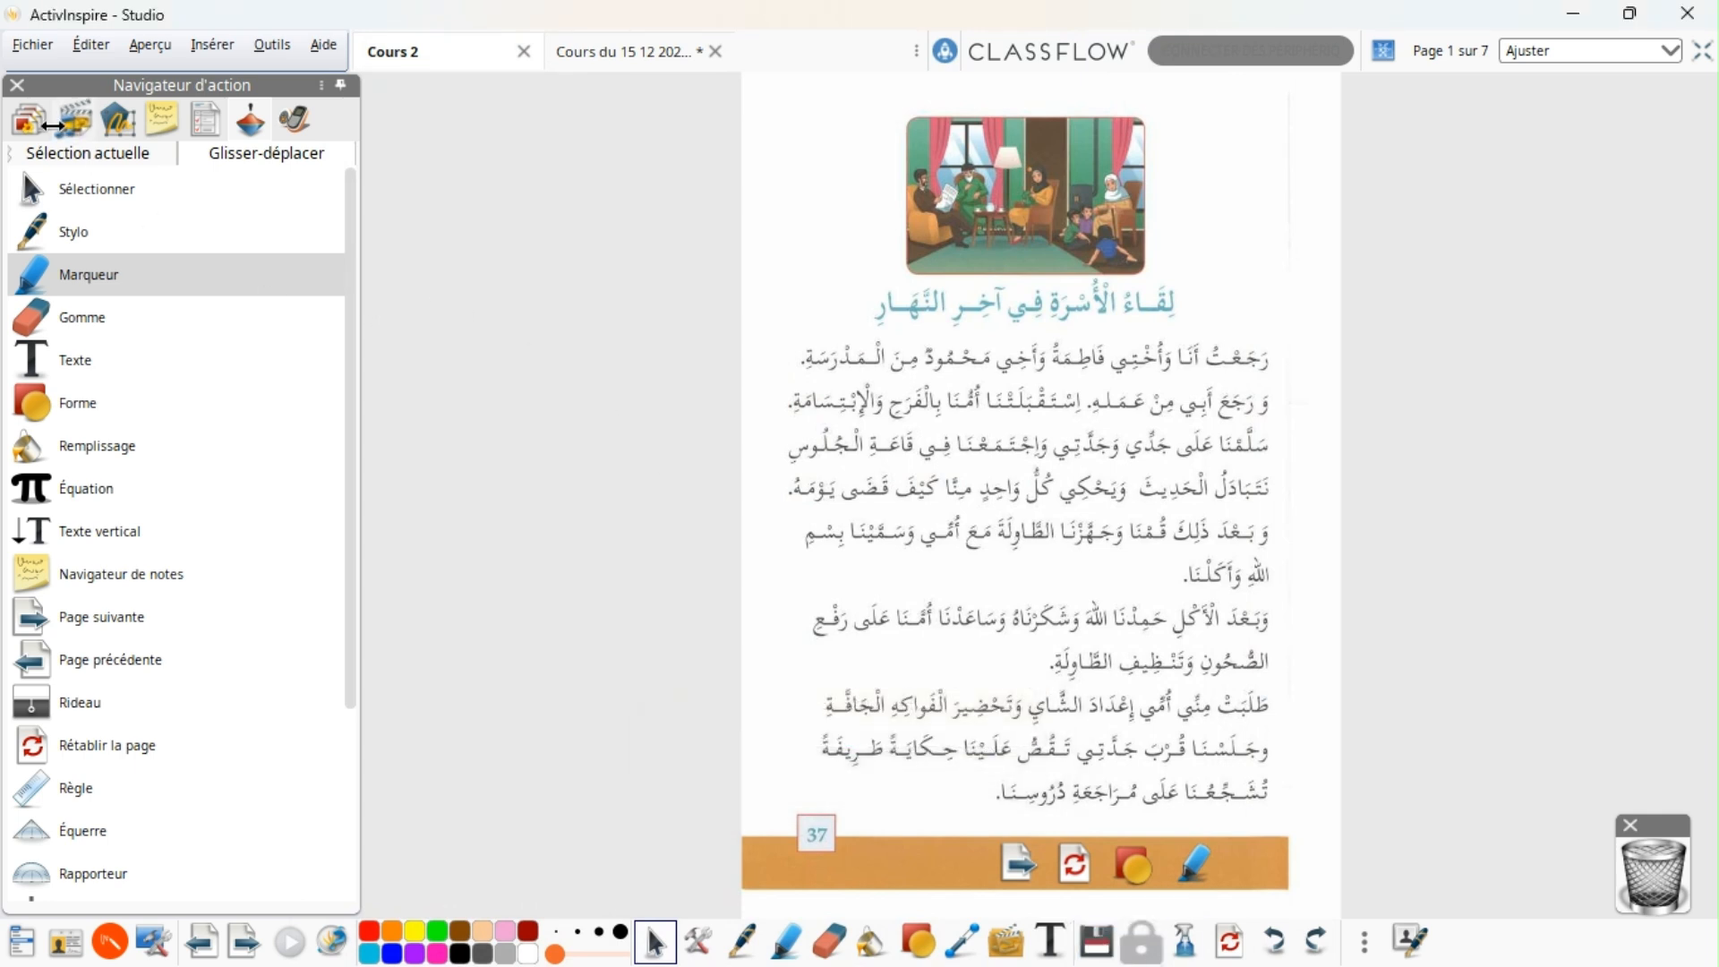
# Step: Test the next-page icon on the orange band and return to page 1
pyautogui.click(1018, 865)
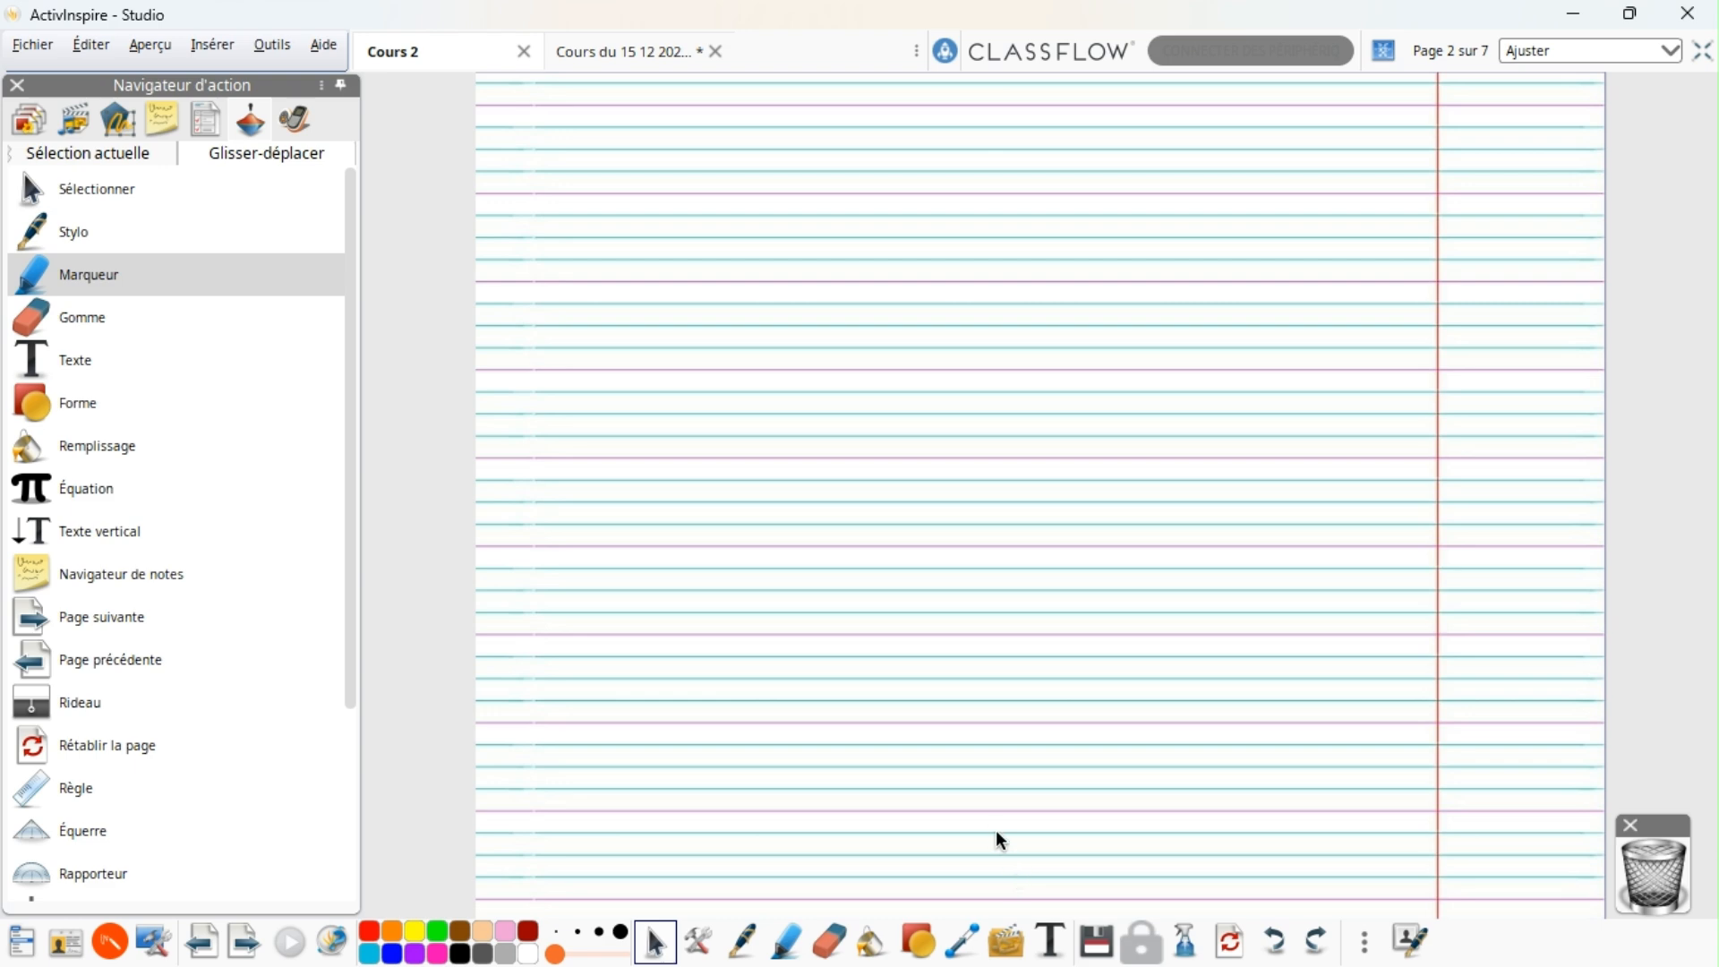
pyautogui.click(203, 942)
# Step: Copy the four action icons from the orange band on page 1 and paste them onto page 2
pyautogui.moveTo(1424, 751); pyautogui.dragTo(940, 906)
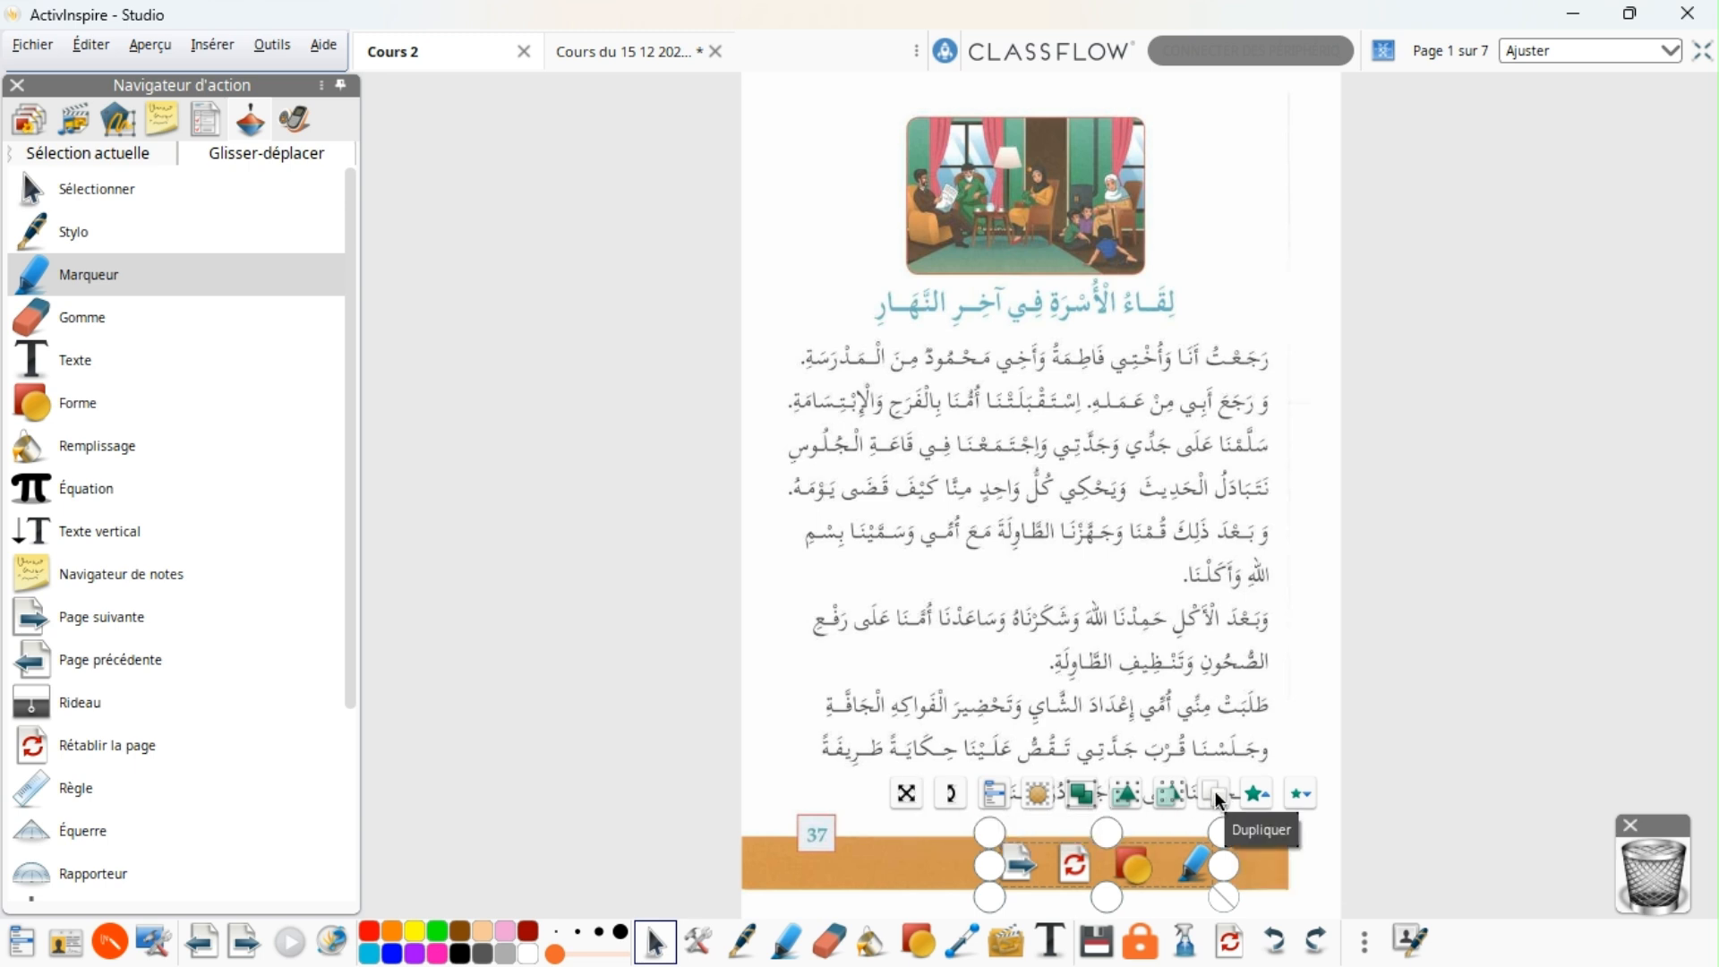
pyautogui.rightClick(1030, 864)
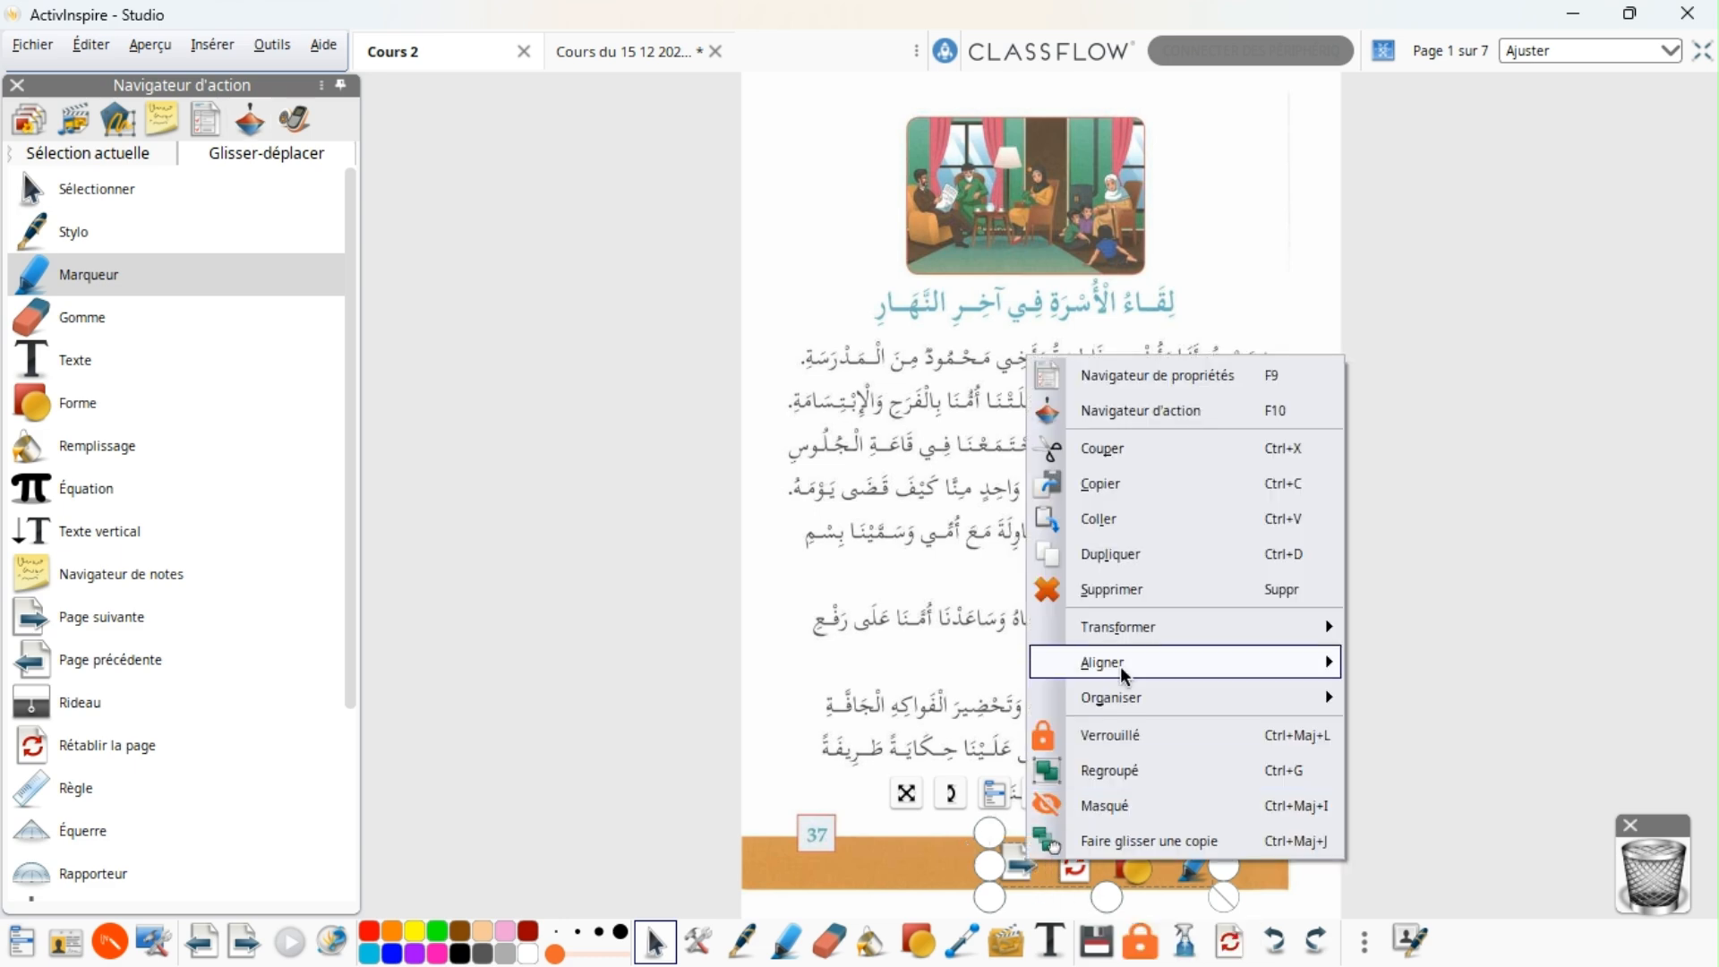
pyautogui.click(1110, 492)
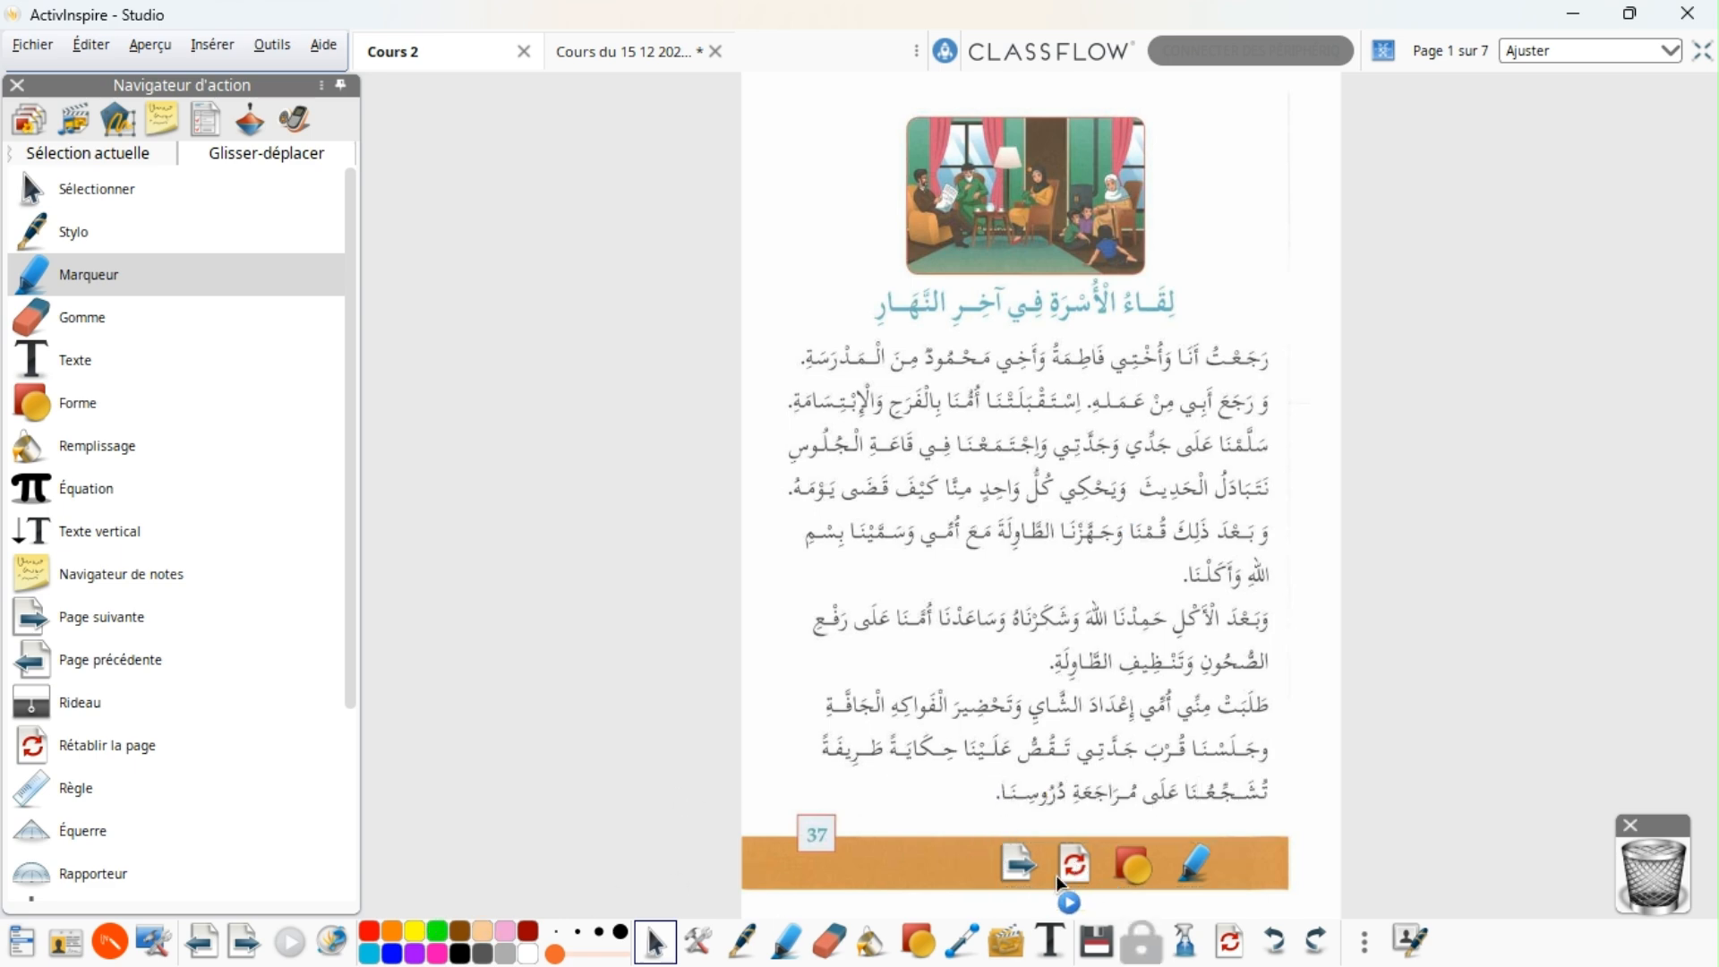
pyautogui.click(1021, 862)
pyautogui.rightClick(1060, 795)
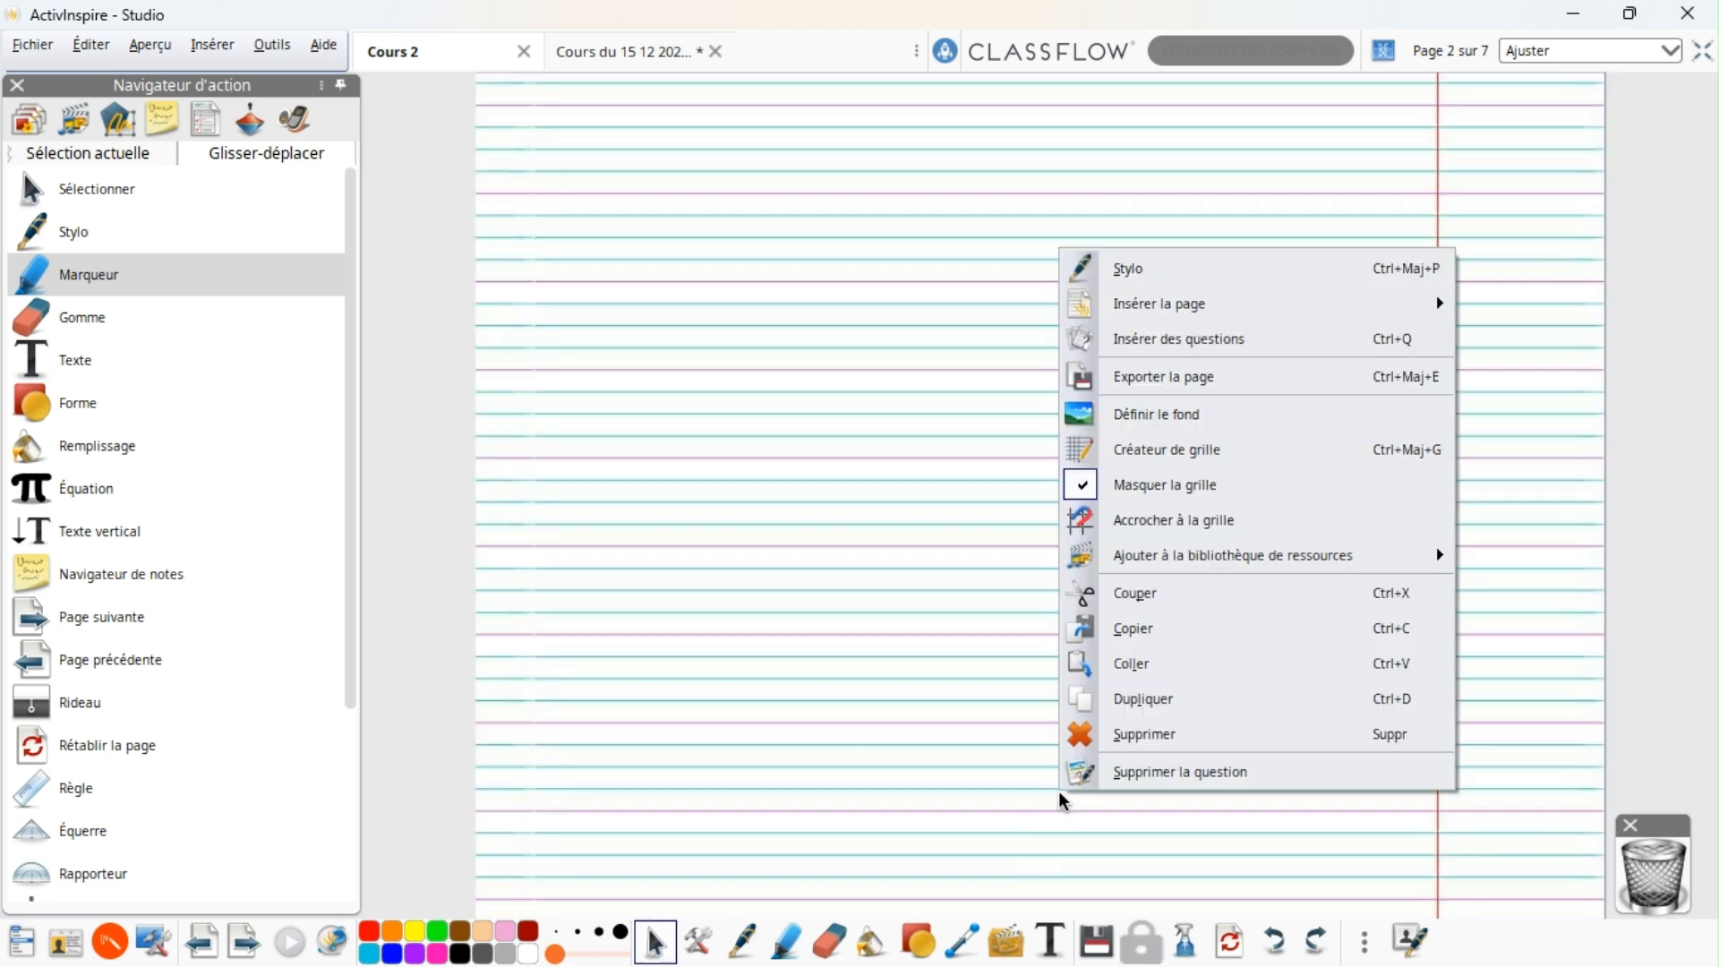
pyautogui.click(1132, 673)
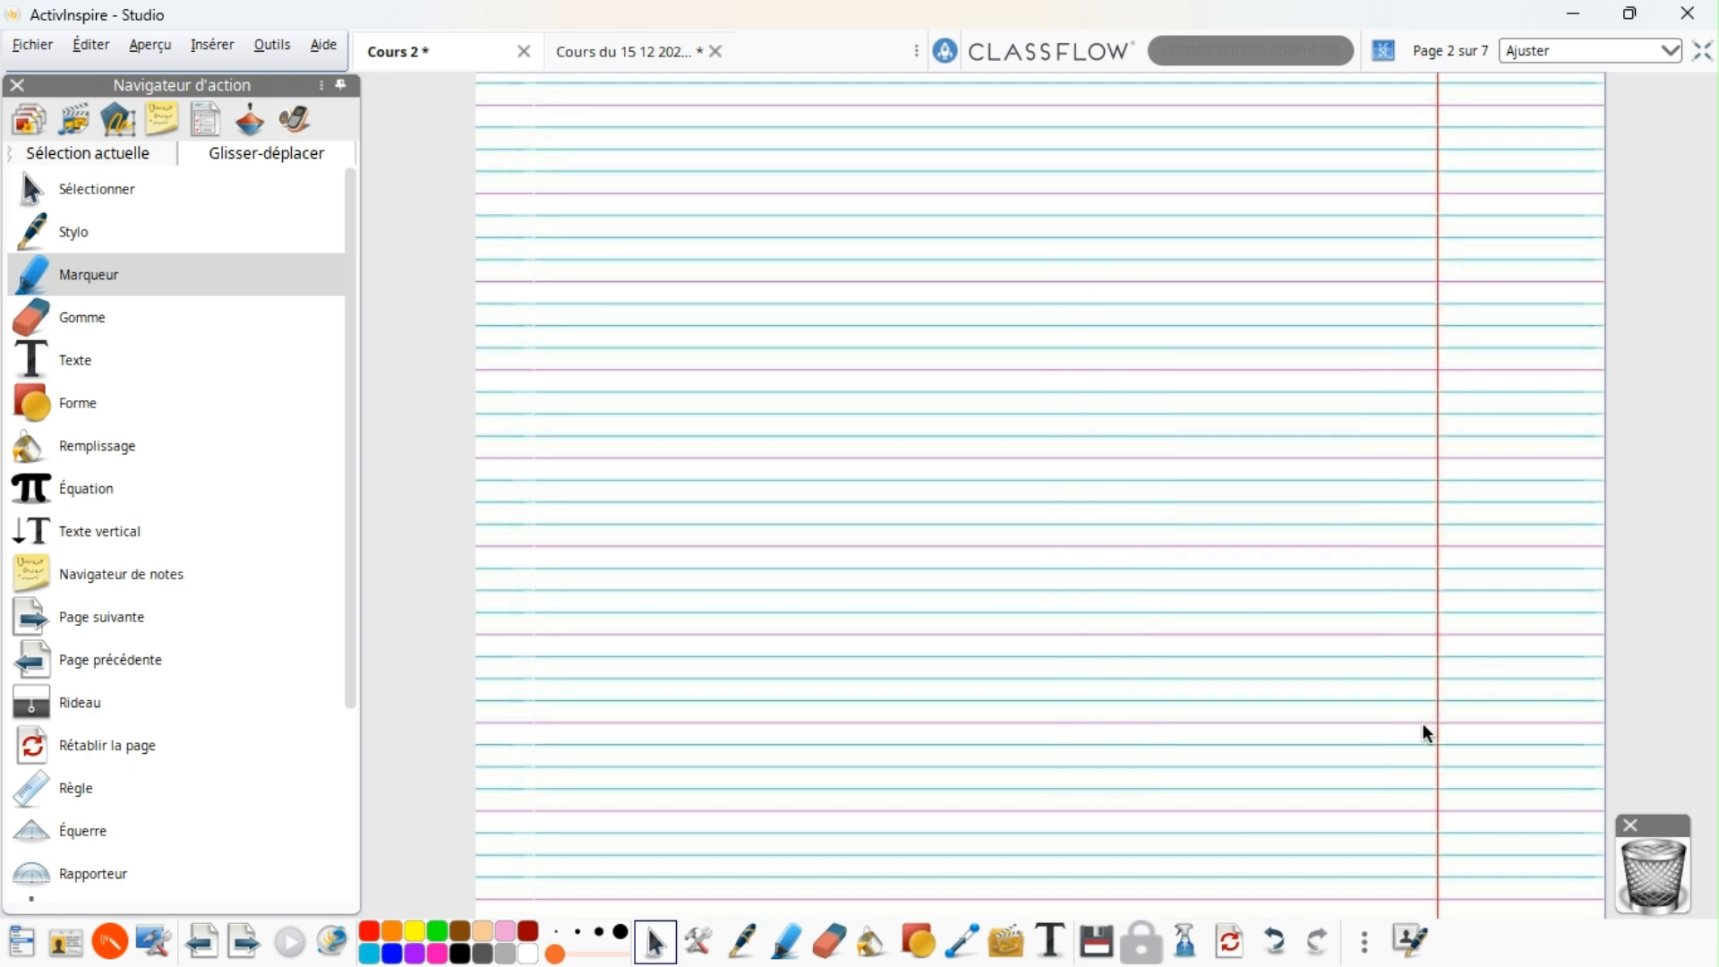
# Step: At 25% zoom, move the four pasted icons onto the lower edge of page 2, and restore the "Ajuster" view
pyautogui.click(1669, 50)
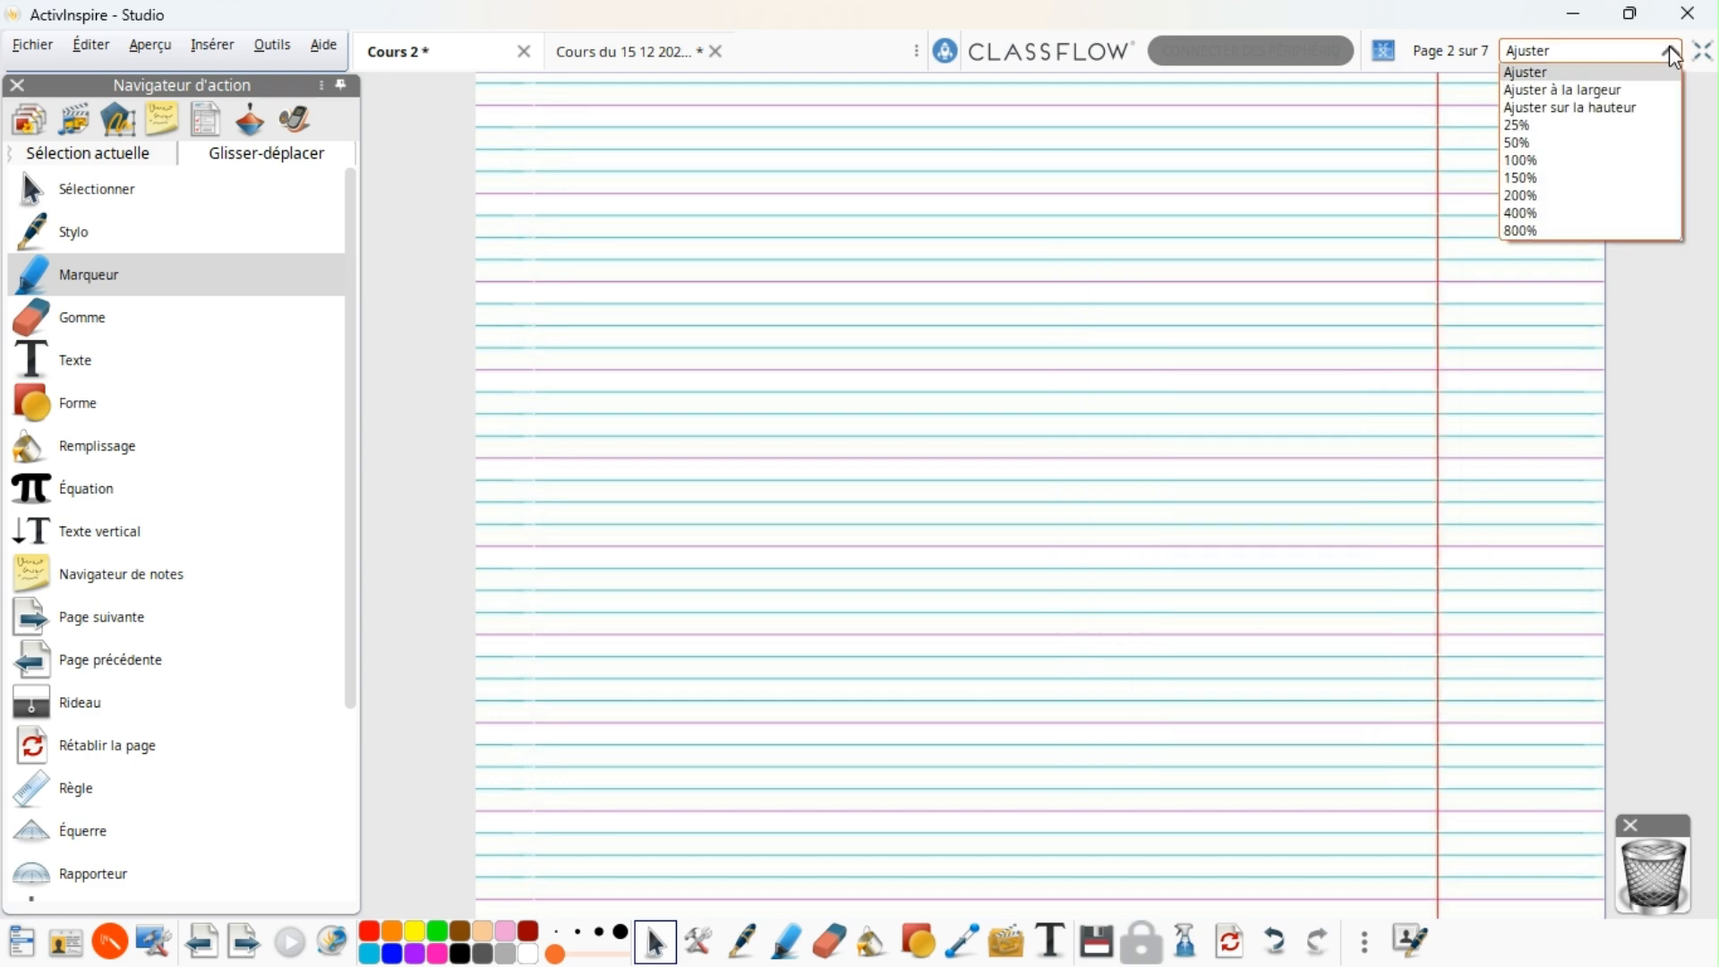
pyautogui.click(1562, 125)
pyautogui.moveTo(936, 657); pyautogui.dragTo(1048, 741)
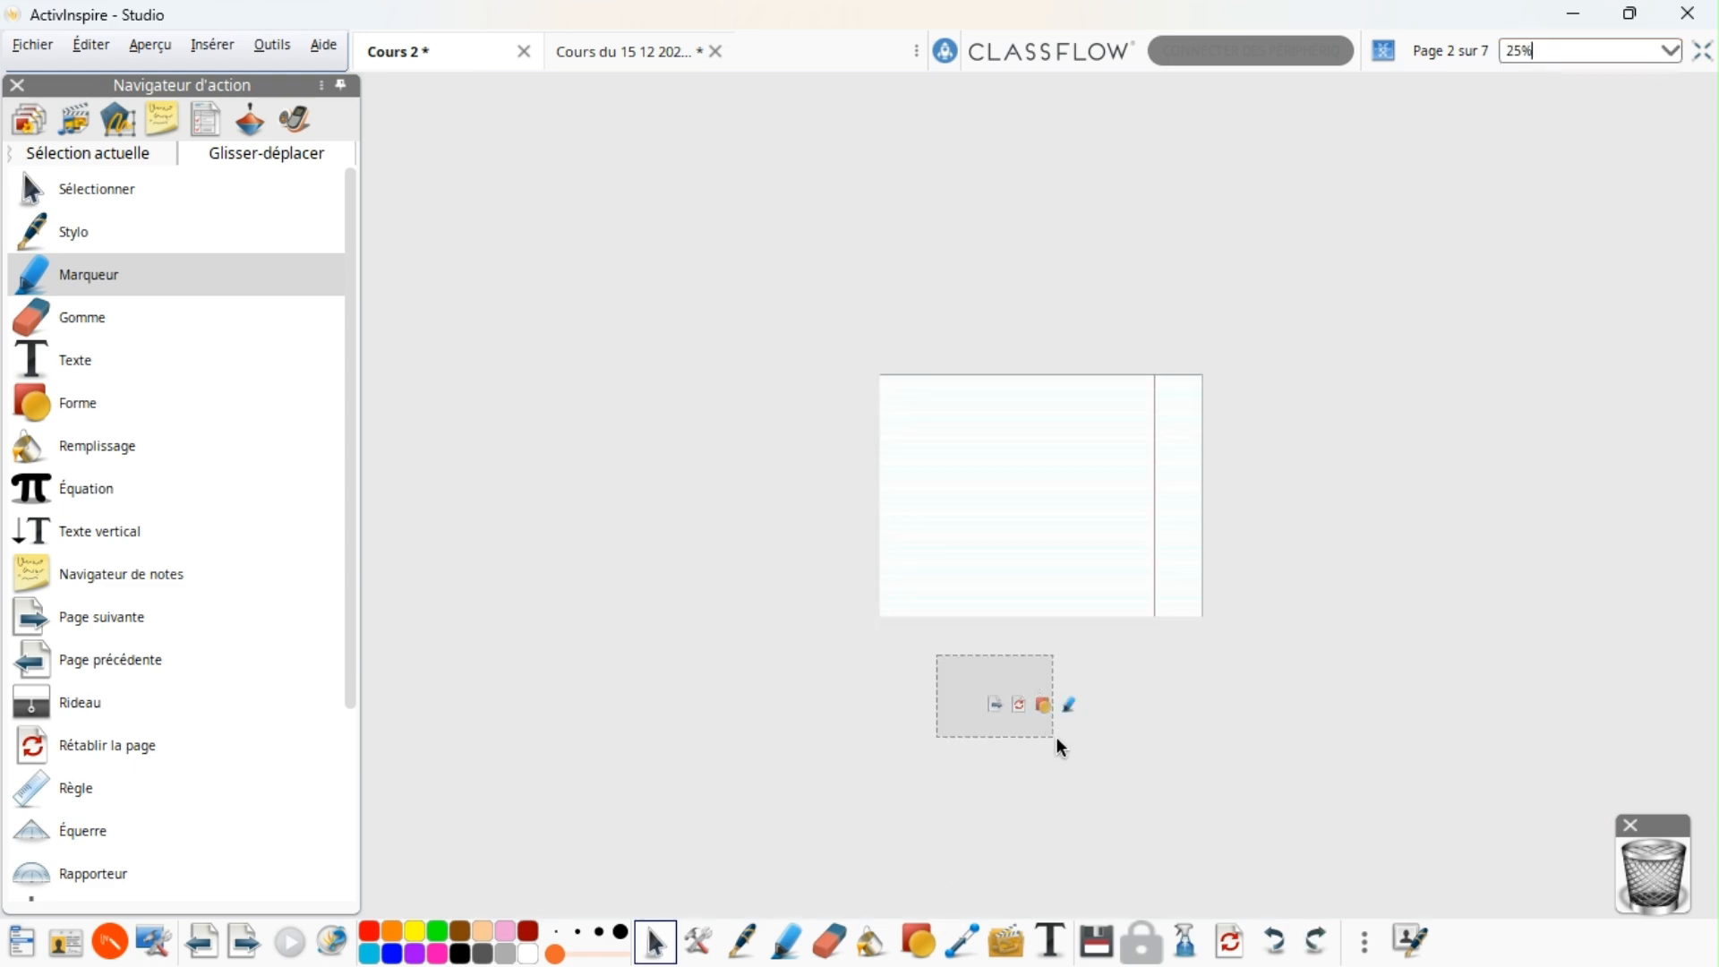
pyautogui.moveTo(832, 652); pyautogui.dragTo(902, 550)
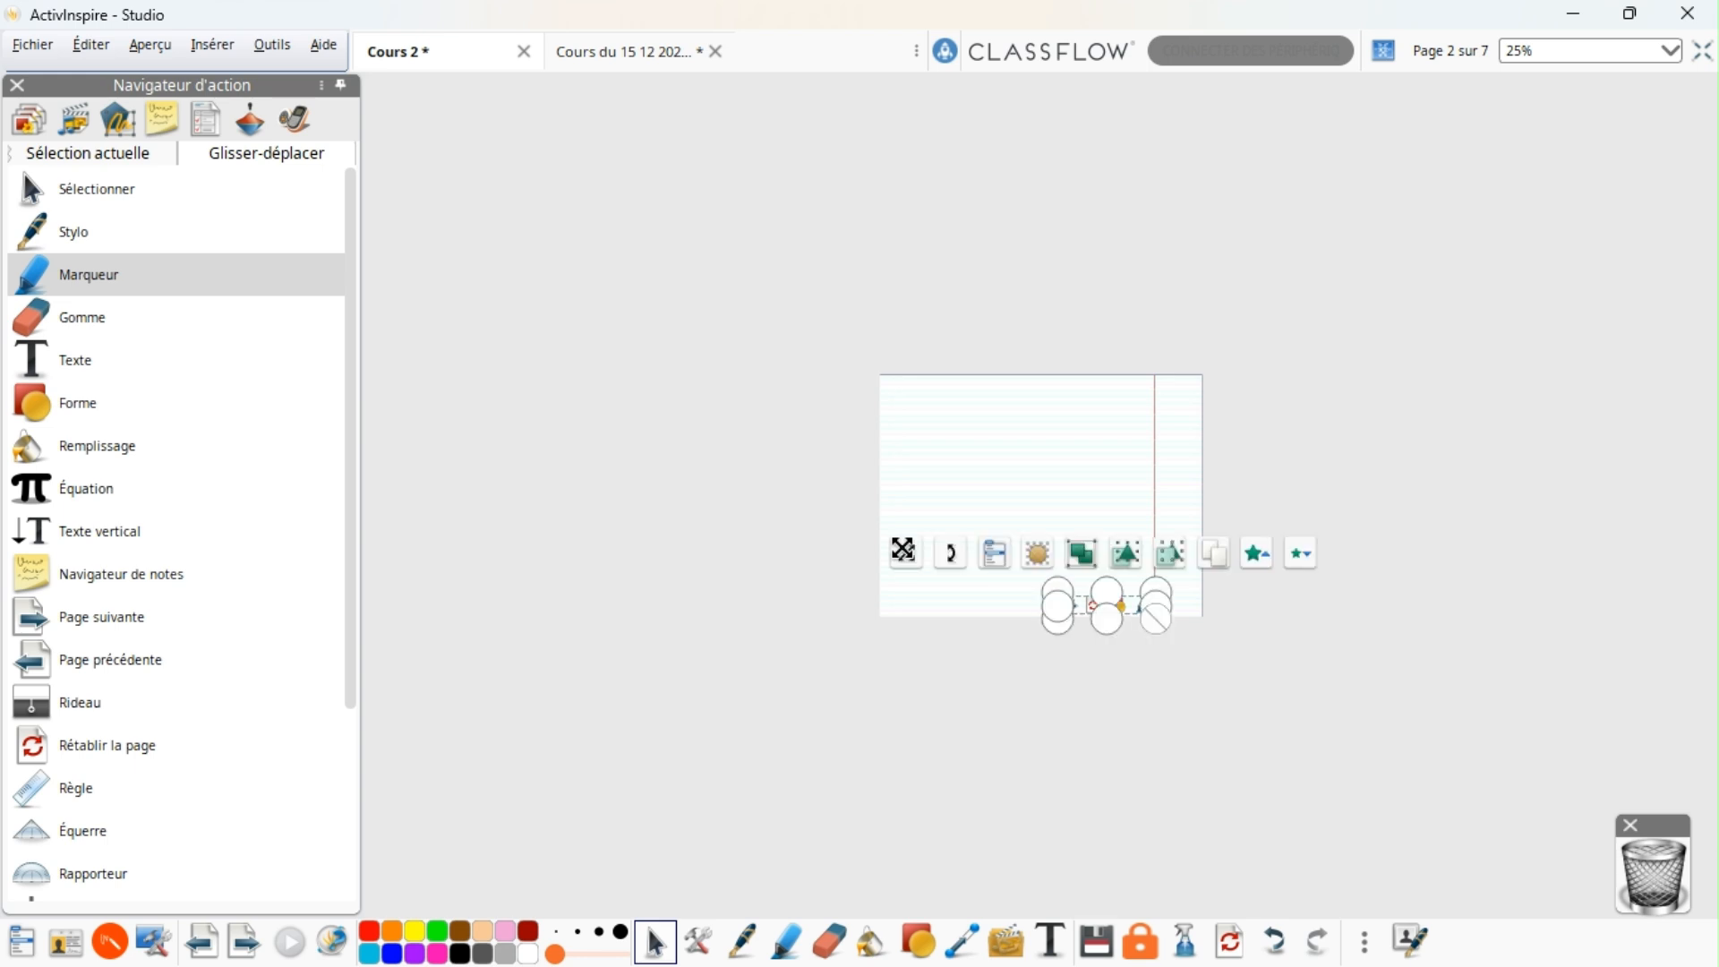
pyautogui.click(1667, 50)
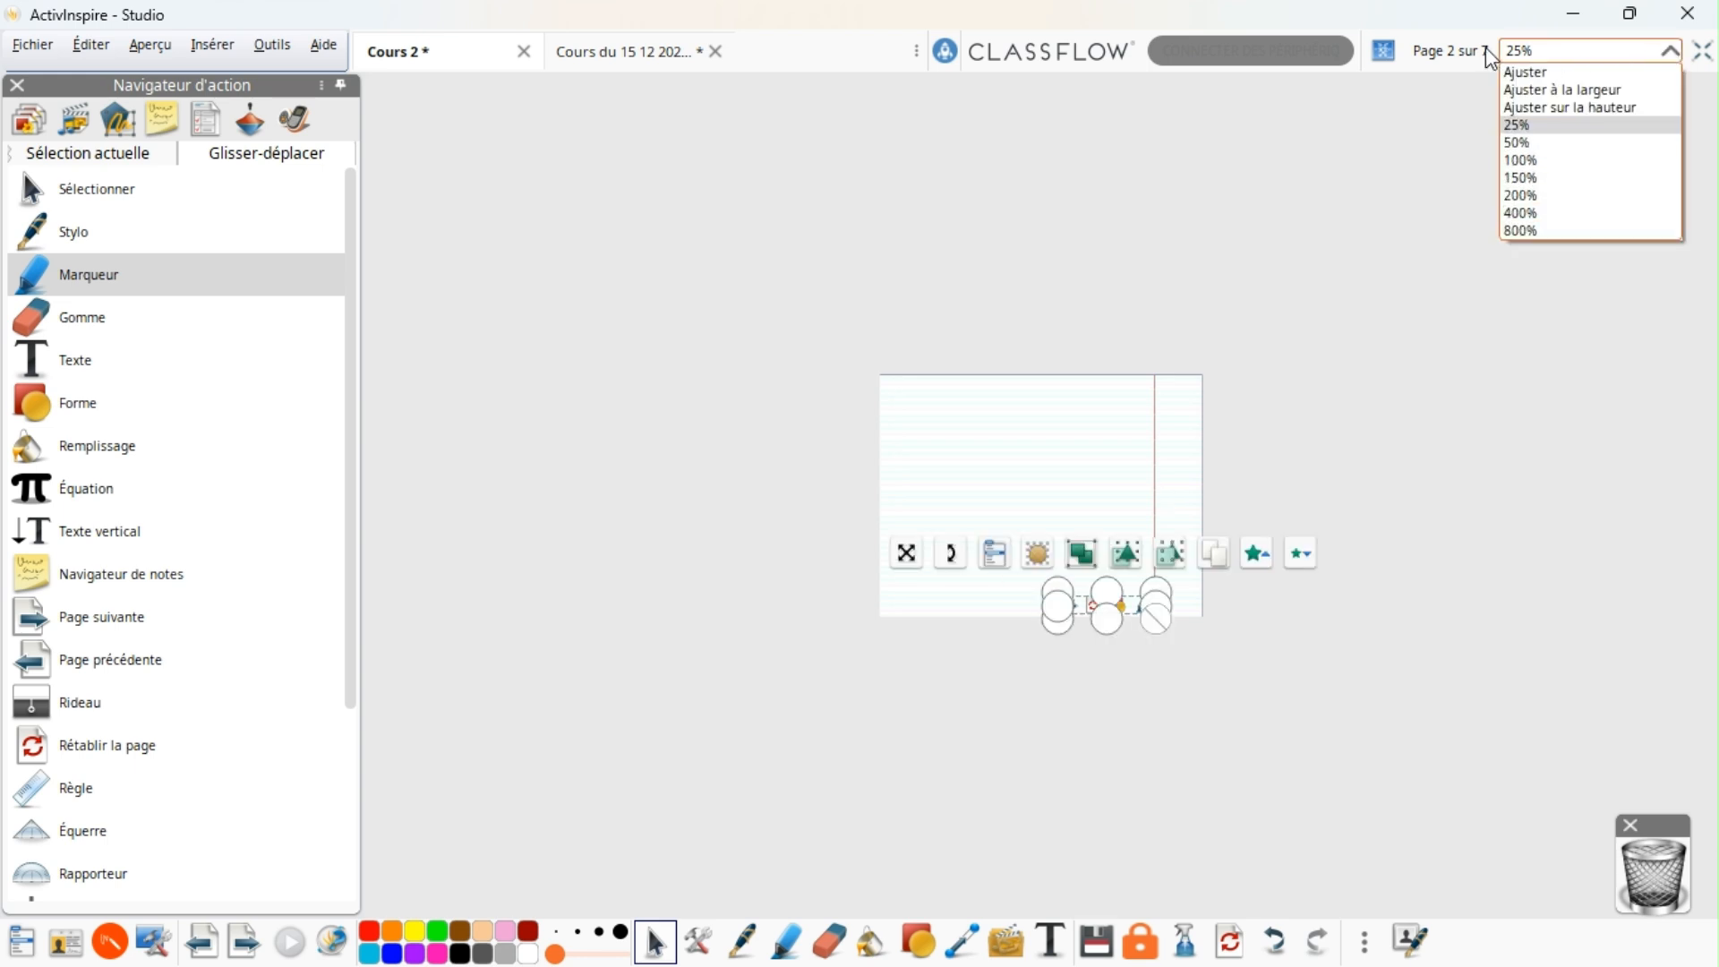
pyautogui.click(1522, 66)
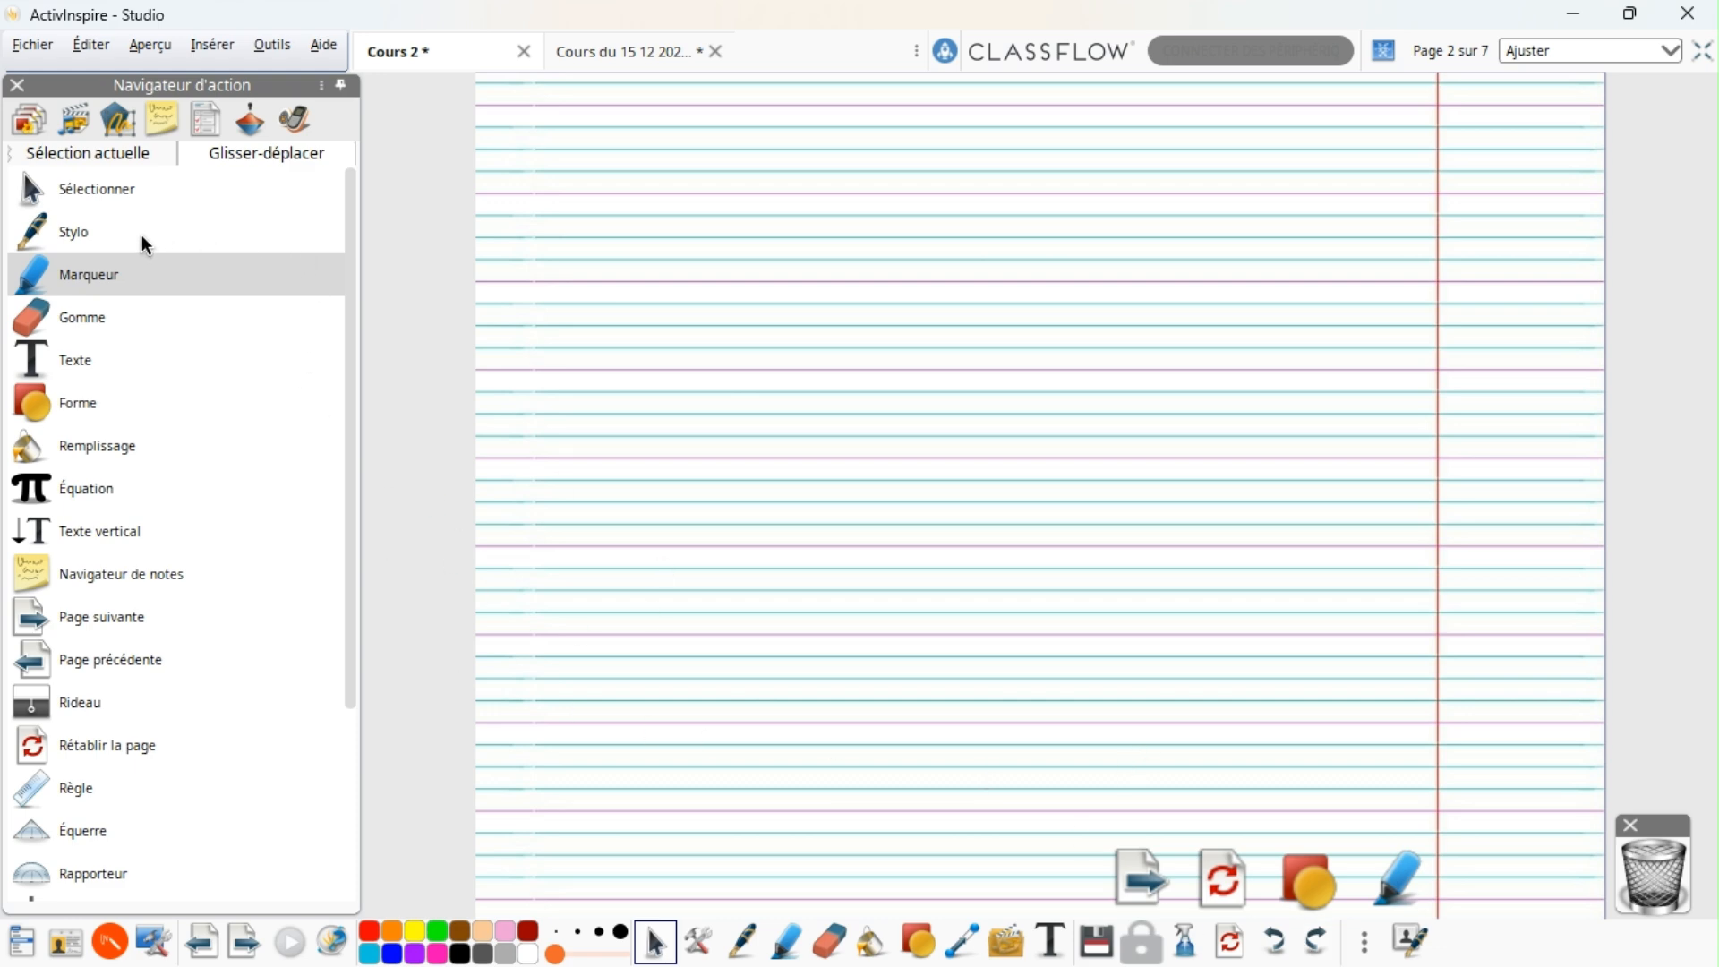
# Step: Add a "Stylo" action icon beside the marker icon at the foot of page 2
pyautogui.moveTo(74, 234); pyautogui.dragTo(528, 493)
pyautogui.moveTo(529, 243); pyautogui.dragTo(1554, 699)
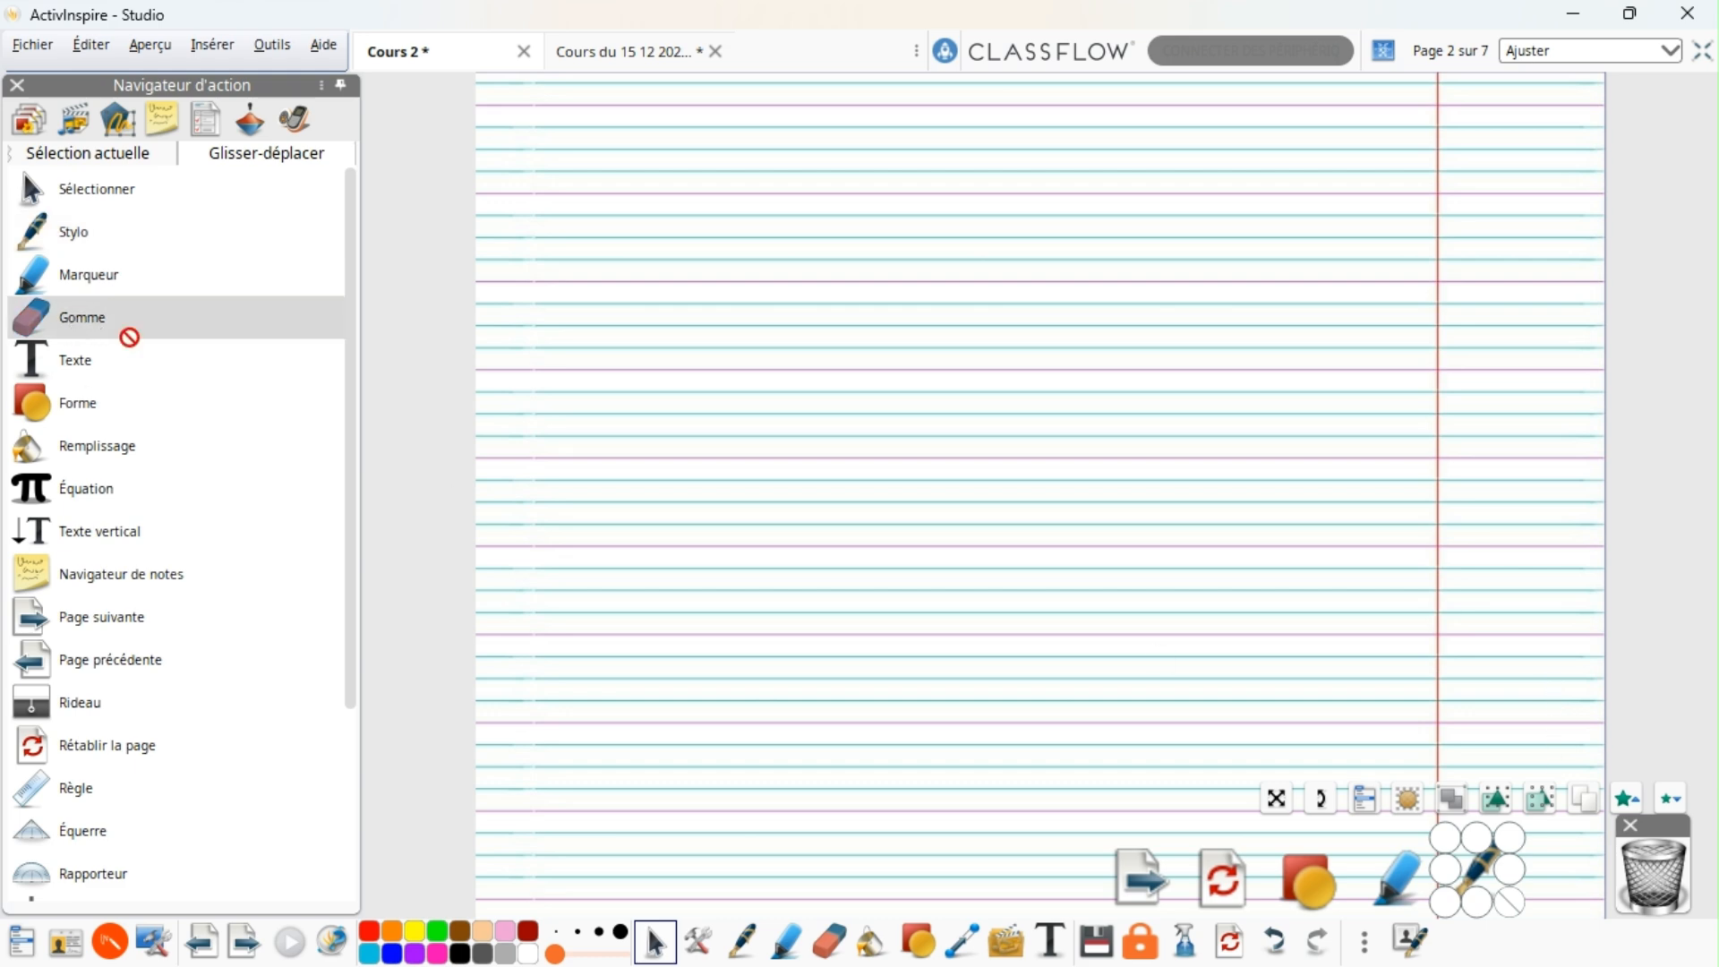
# Step: Add a "Gomme" action icon beside the pen icon at the foot of page 2 and save the paperboard
pyautogui.moveTo(68, 324); pyautogui.dragTo(466, 398)
pyautogui.moveTo(411, 331)
pyautogui.mouseDown()
pyautogui.moveTo(530, 437)
pyautogui.moveTo(503, 438)
pyautogui.moveTo(521, 458)
pyautogui.mouseUp()
pyautogui.moveTo(541, 191)
pyautogui.mouseDown()
pyautogui.moveTo(1158, 429)
pyautogui.moveTo(1593, 671)
pyautogui.moveTo(1630, 672)
pyautogui.mouseUp()
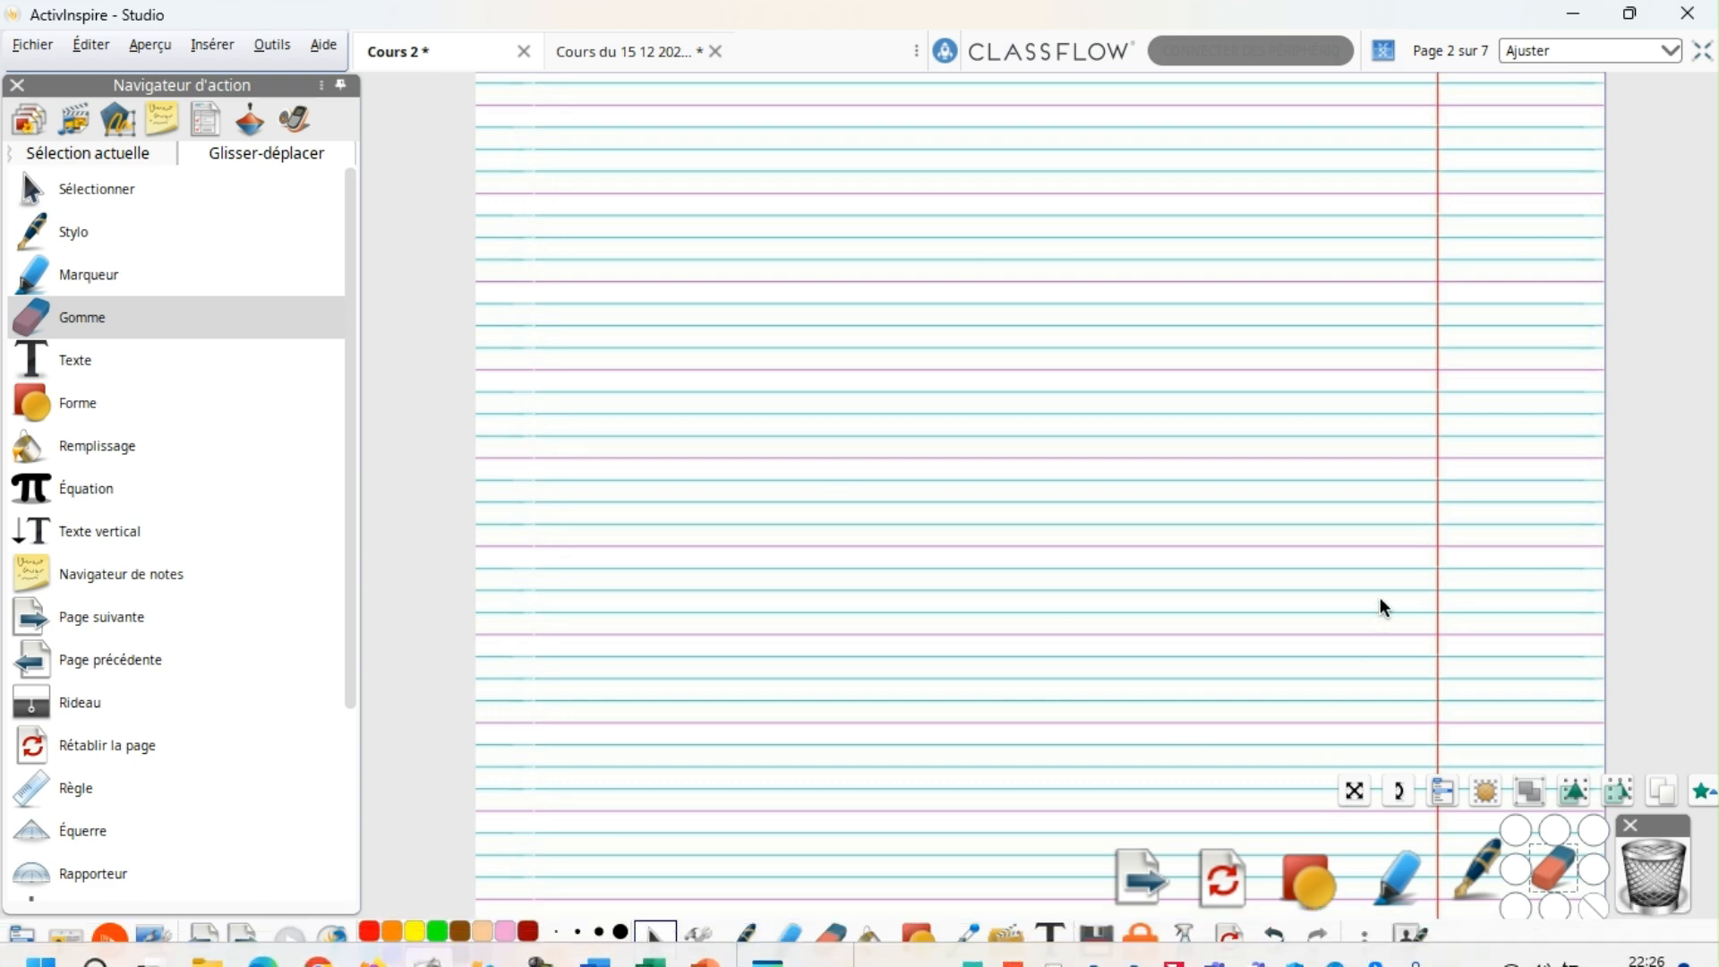
pyautogui.click(1096, 940)
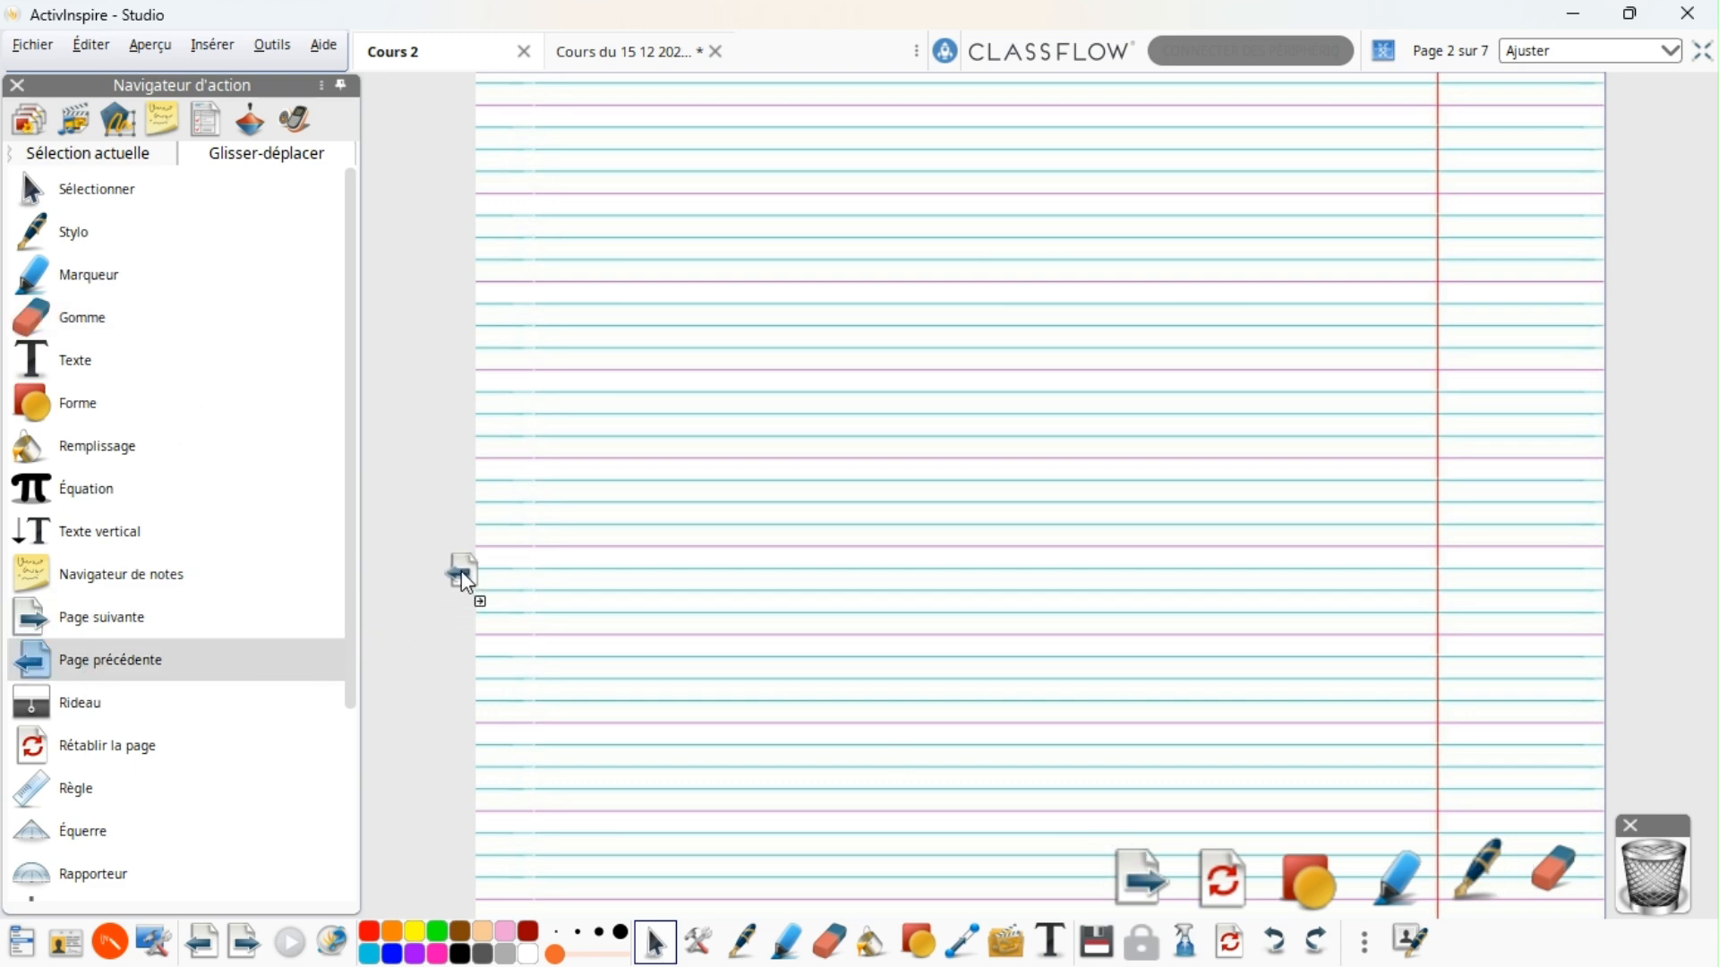
# Step: Add a "Page précédente" action icon in front of the next-page icon on page 2 and save the paperboard
pyautogui.moveTo(432, 529); pyautogui.dragTo(433, 531)
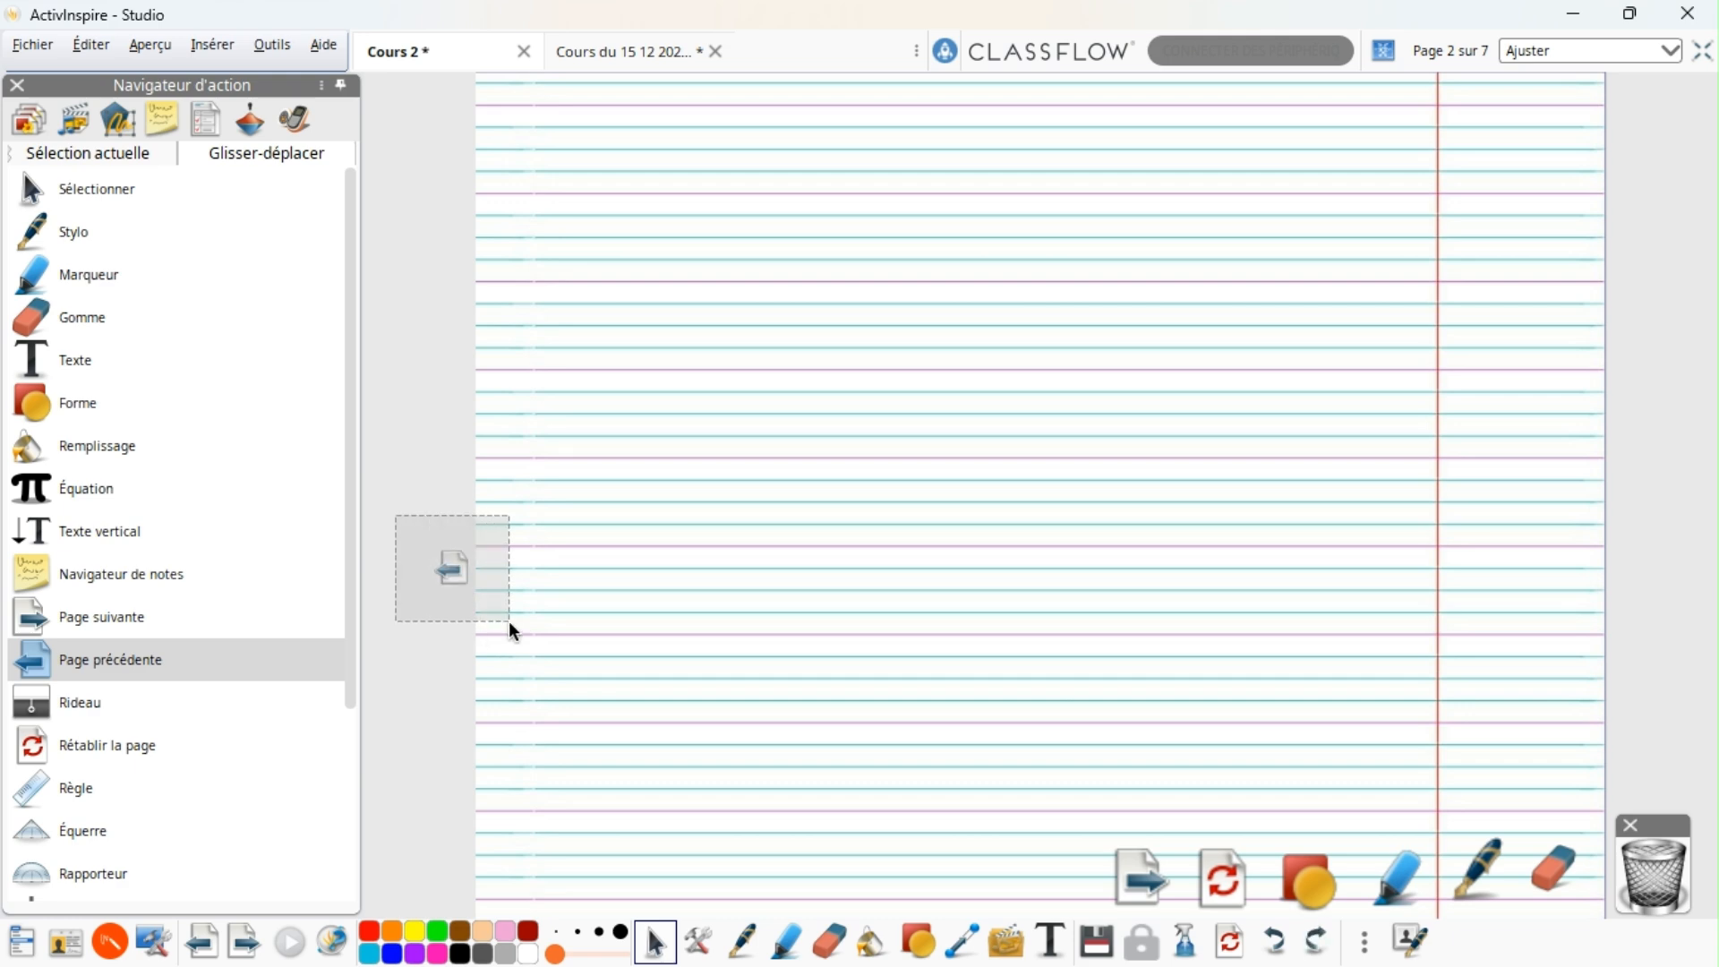
pyautogui.moveTo(525, 363); pyautogui.dragTo(1128, 661)
pyautogui.moveTo(1075, 896); pyautogui.dragTo(1095, 915)
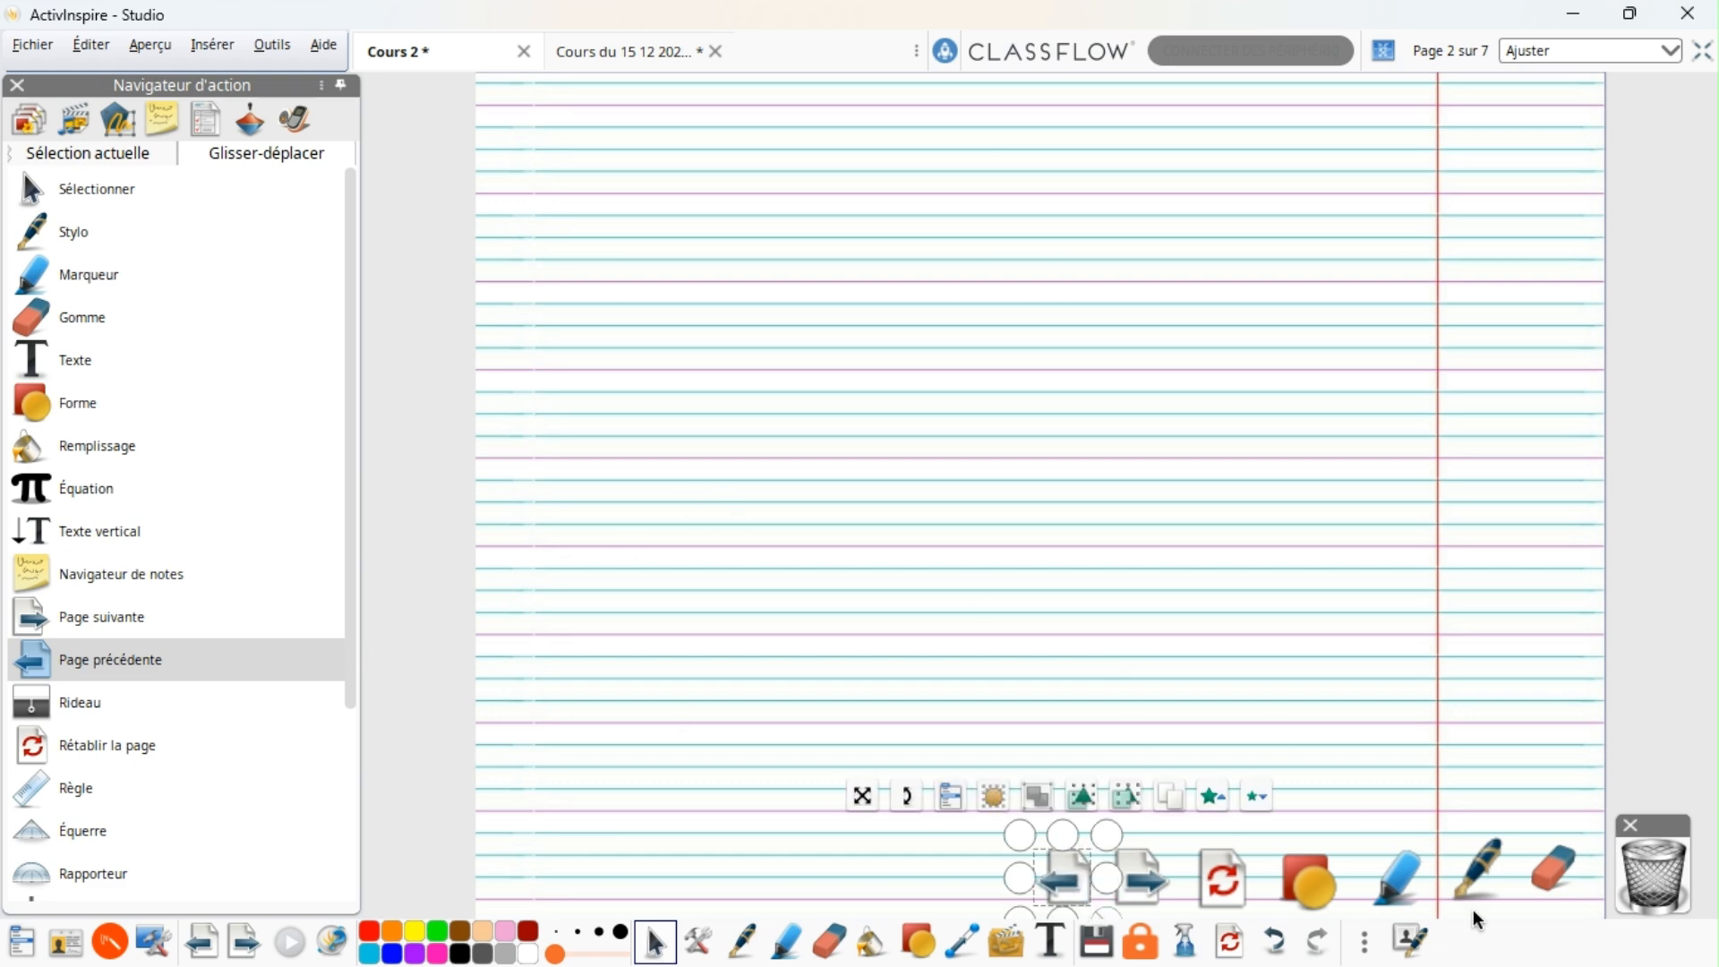
pyautogui.click(1100, 942)
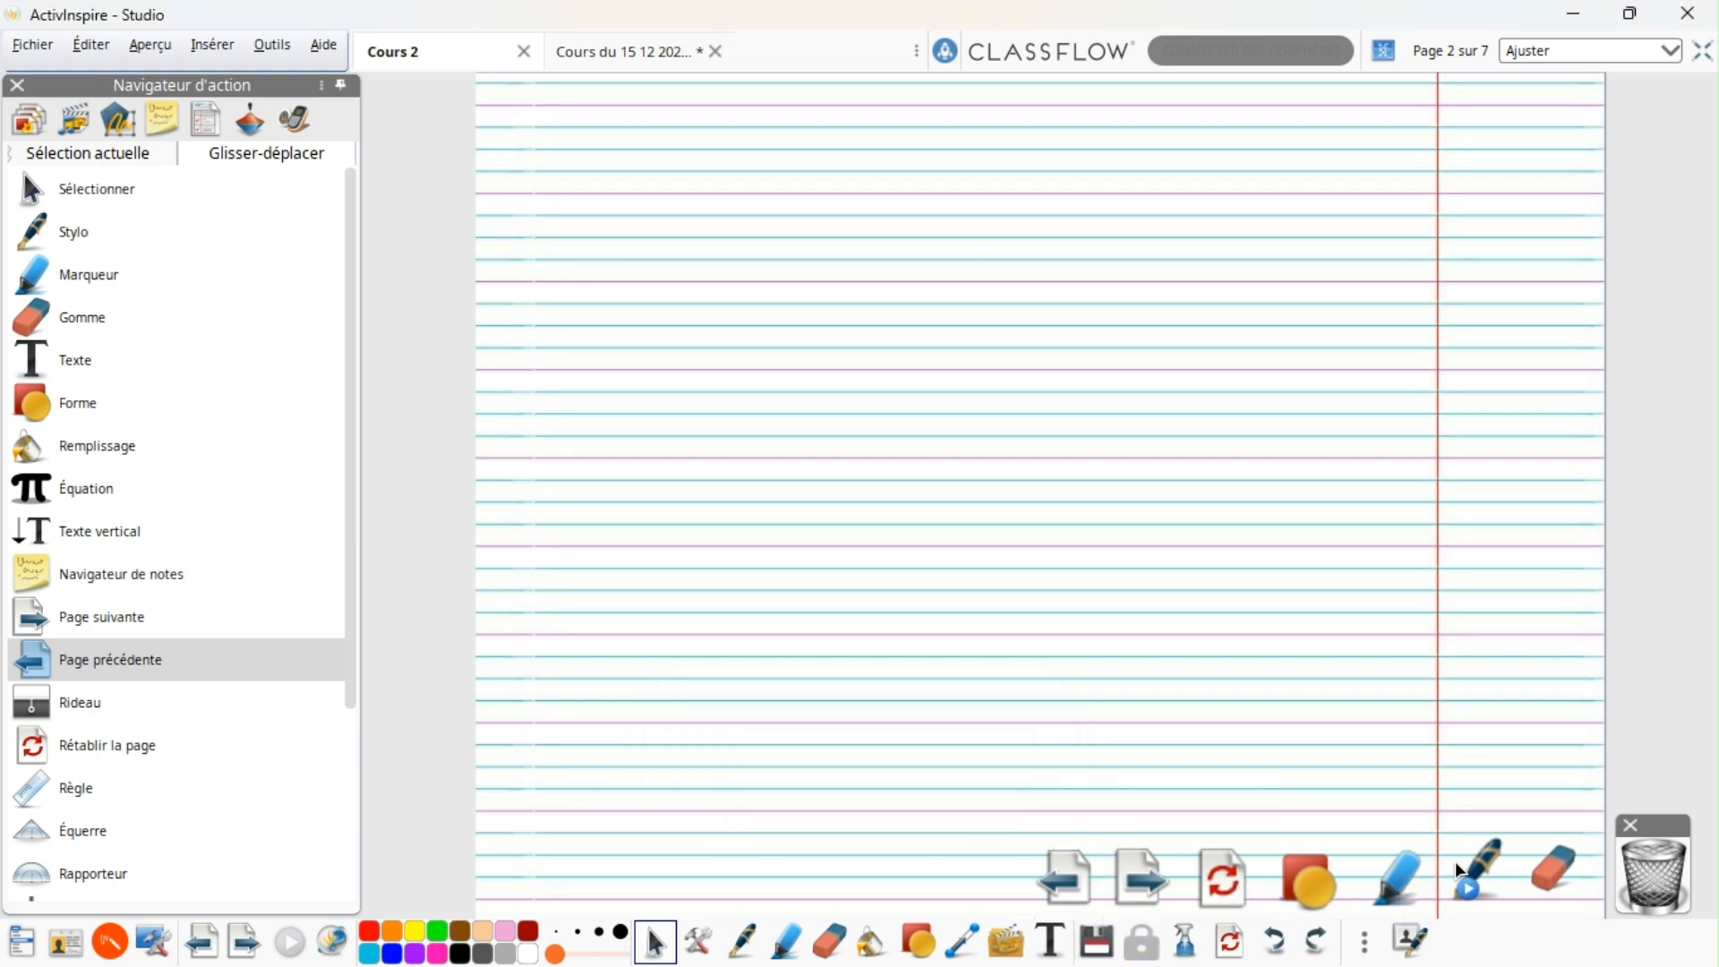
# Step: Test the pen icon with a freehand stroke on page 2 and clear it with the page-reset icon
pyautogui.click(1479, 863)
pyautogui.moveTo(1115, 575)
pyautogui.mouseDown()
pyautogui.moveTo(1096, 618)
pyautogui.moveTo(892, 657)
pyautogui.mouseUp()
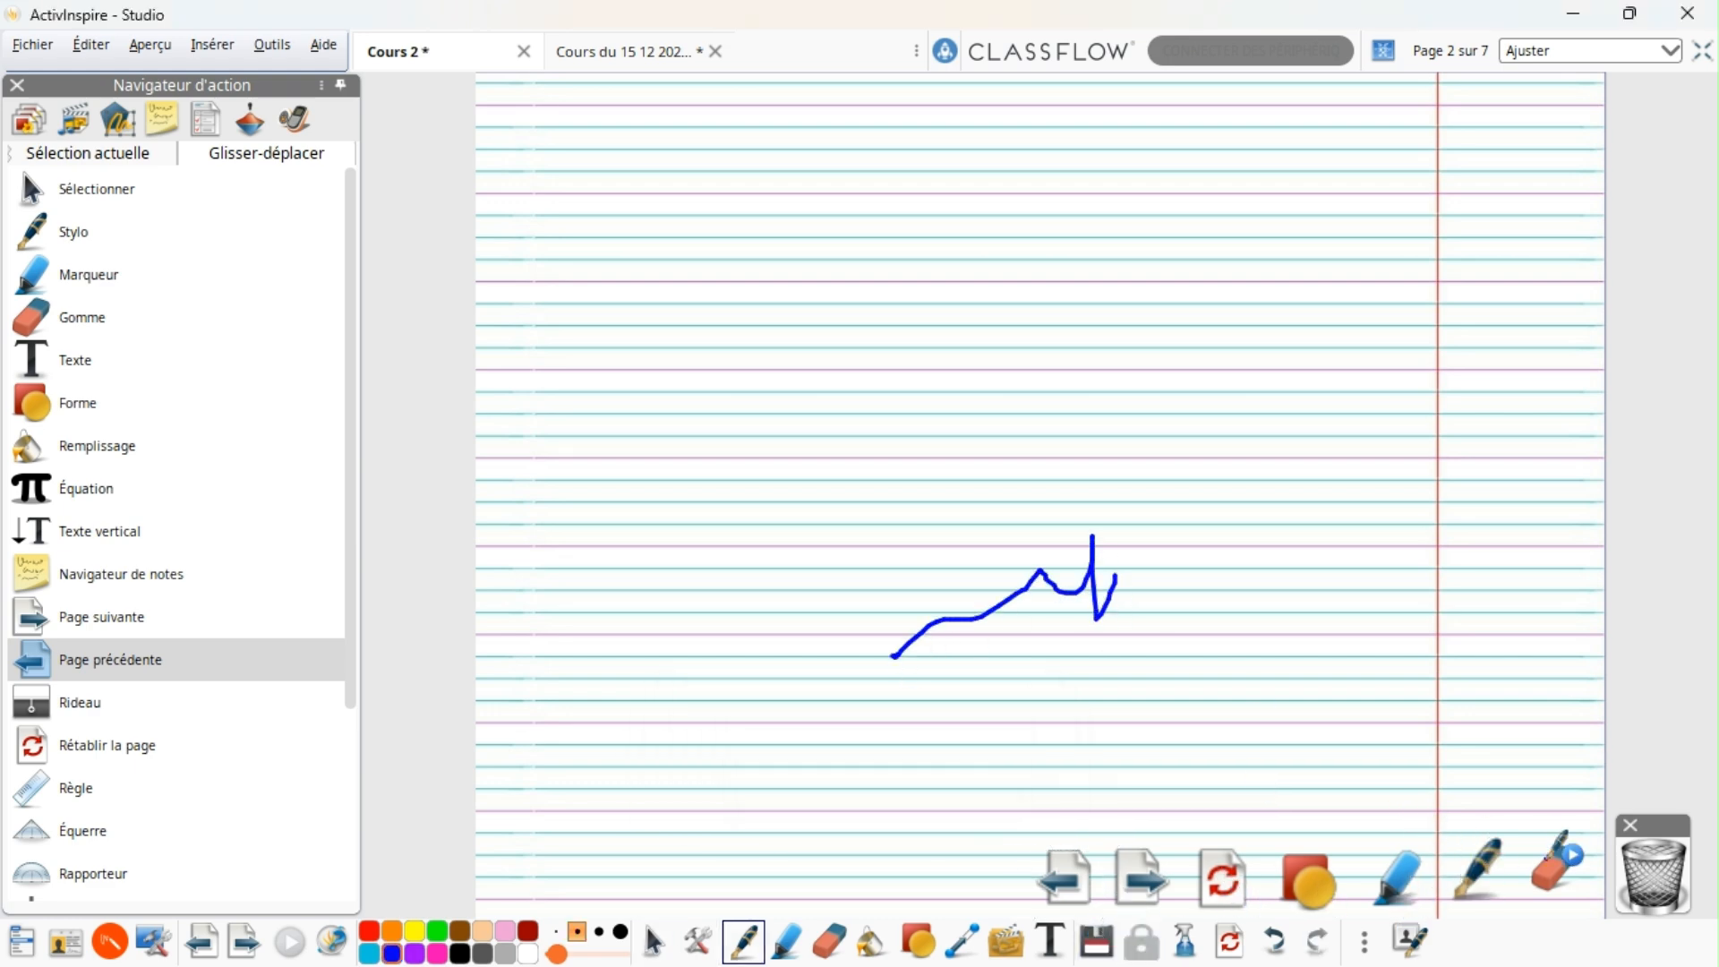
pyautogui.click(1220, 876)
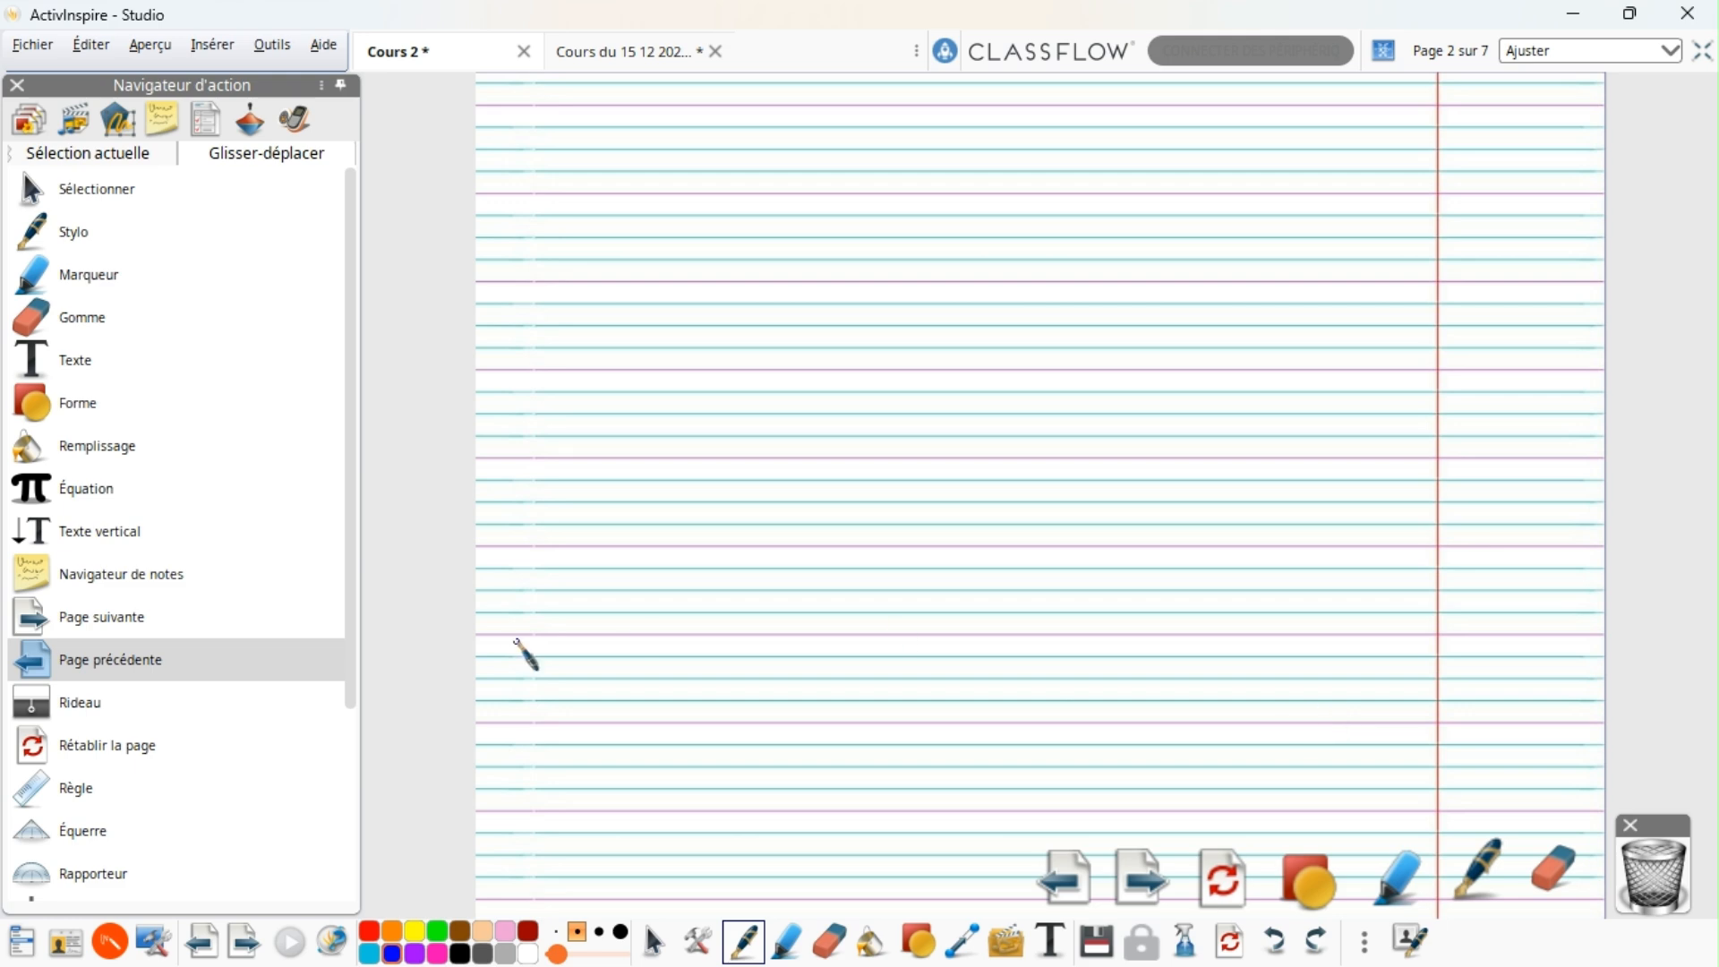
# Step: Show the page browser, check page 3 and return to page 2
pyautogui.click(30, 121)
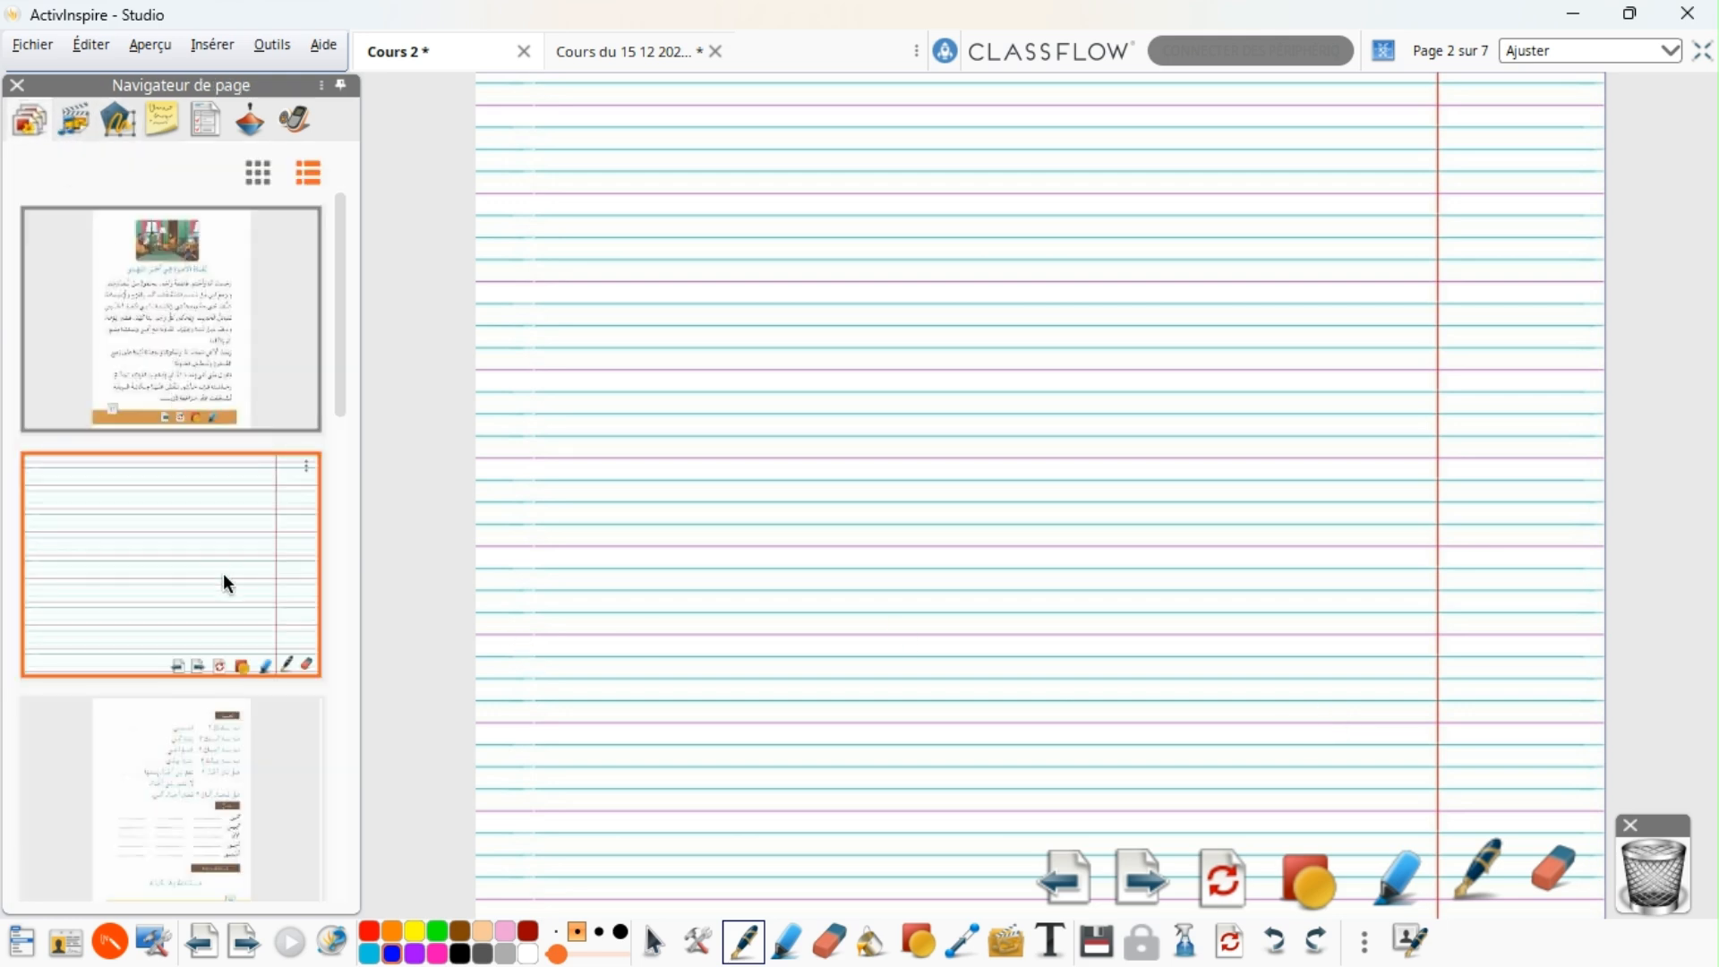
pyautogui.click(220, 747)
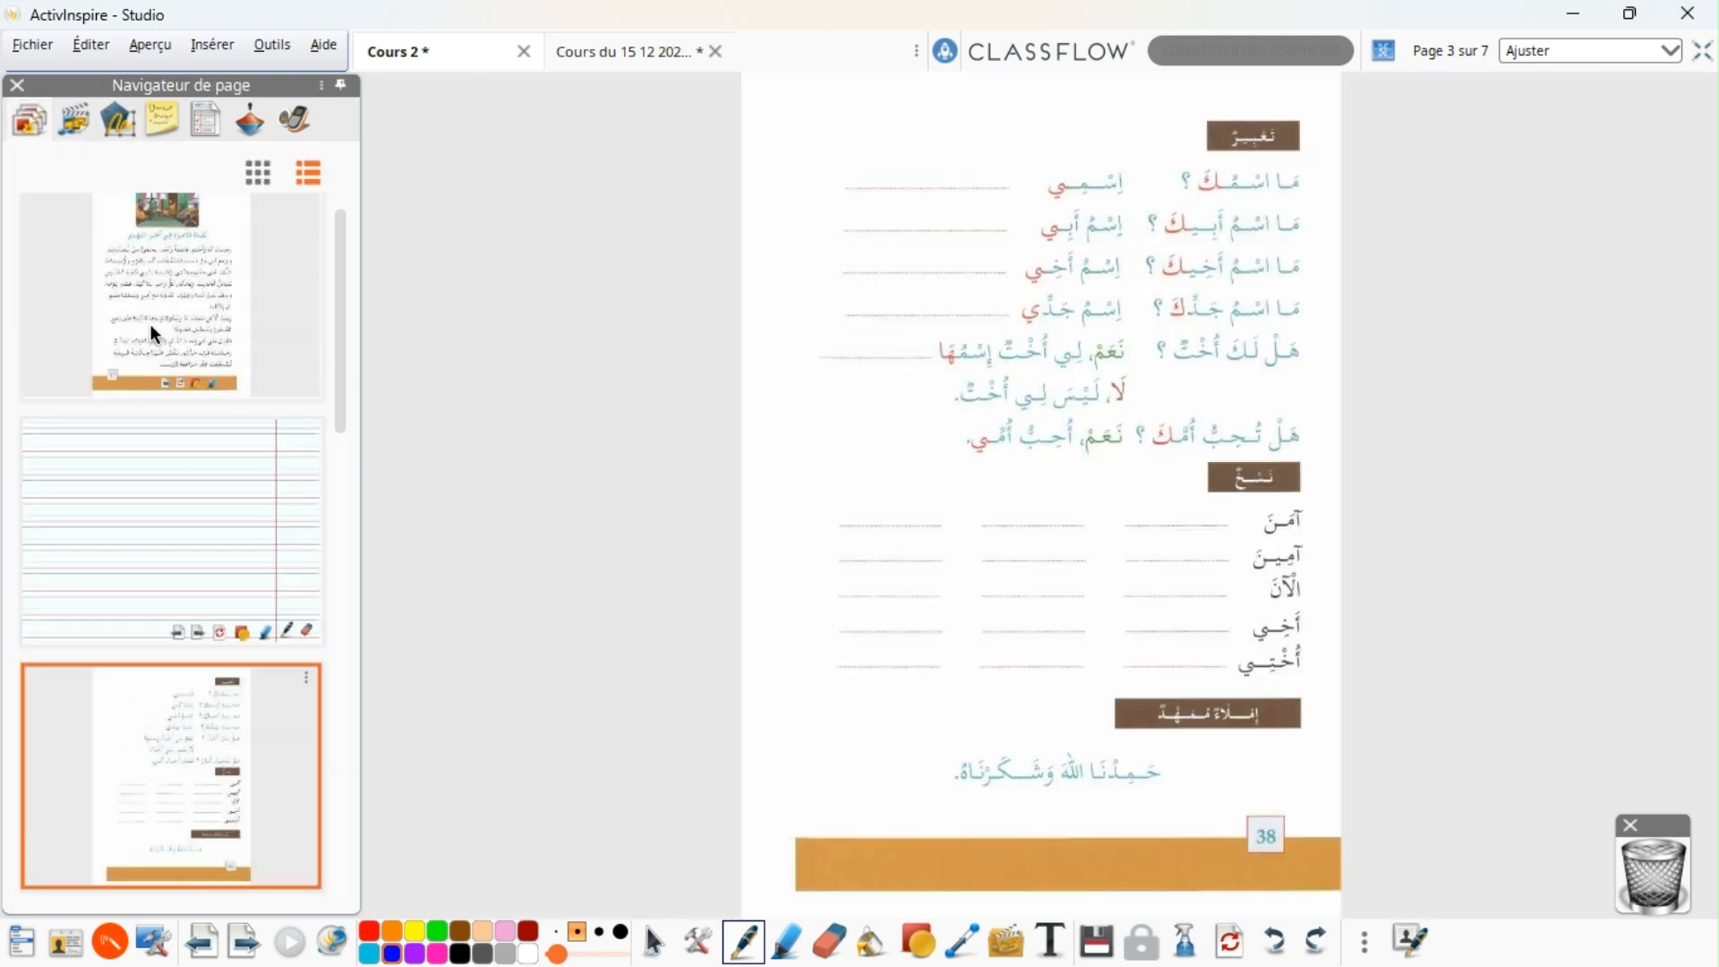
pyautogui.click(204, 340)
pyautogui.click(250, 469)
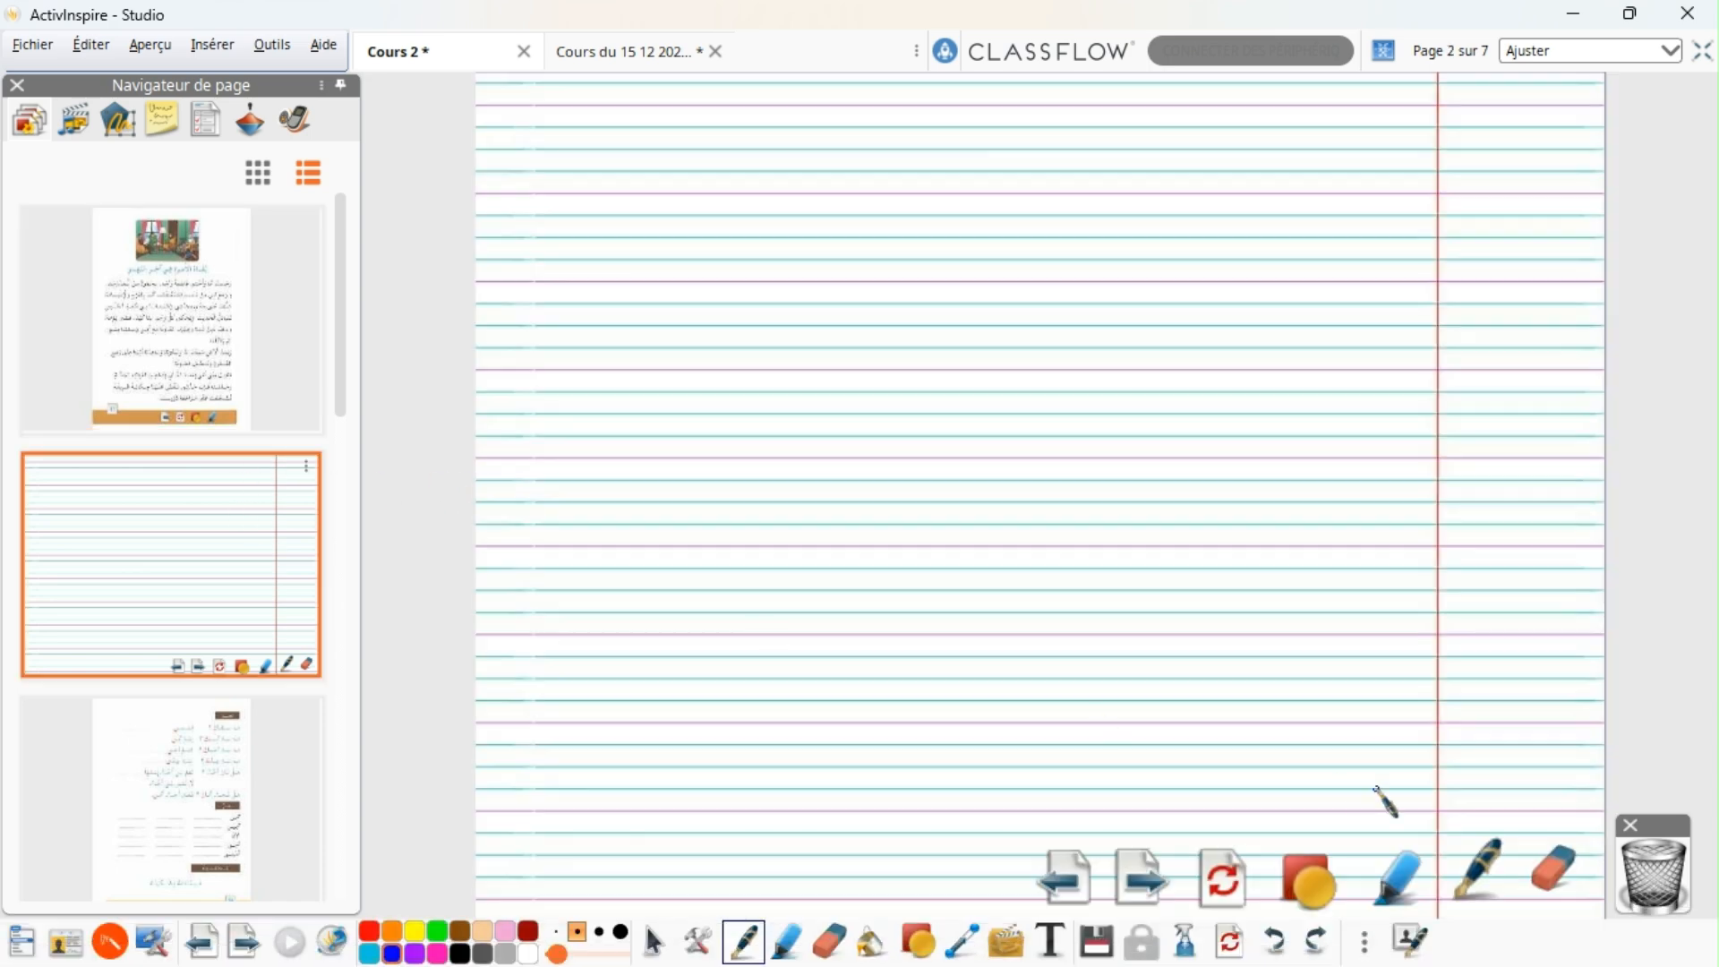
# Step: At 50% zoom, align the seven action icons on page 2 with "Aligner au centre Y" and group them
pyautogui.click(1670, 50)
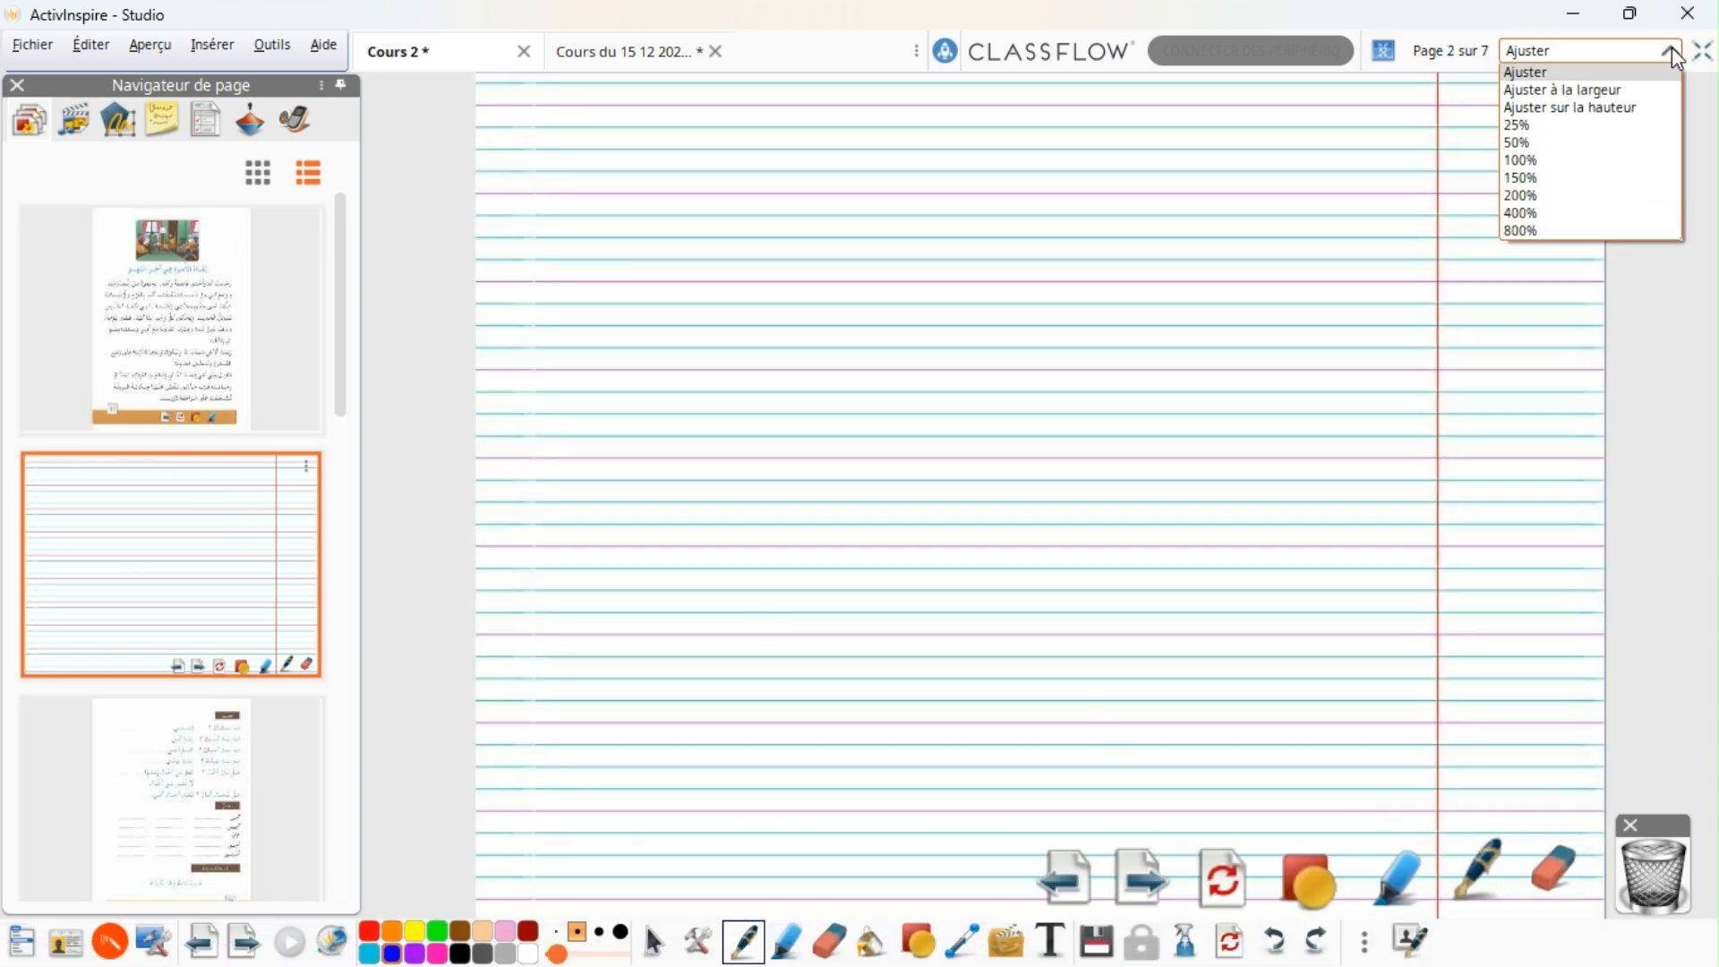
pyautogui.click(1576, 143)
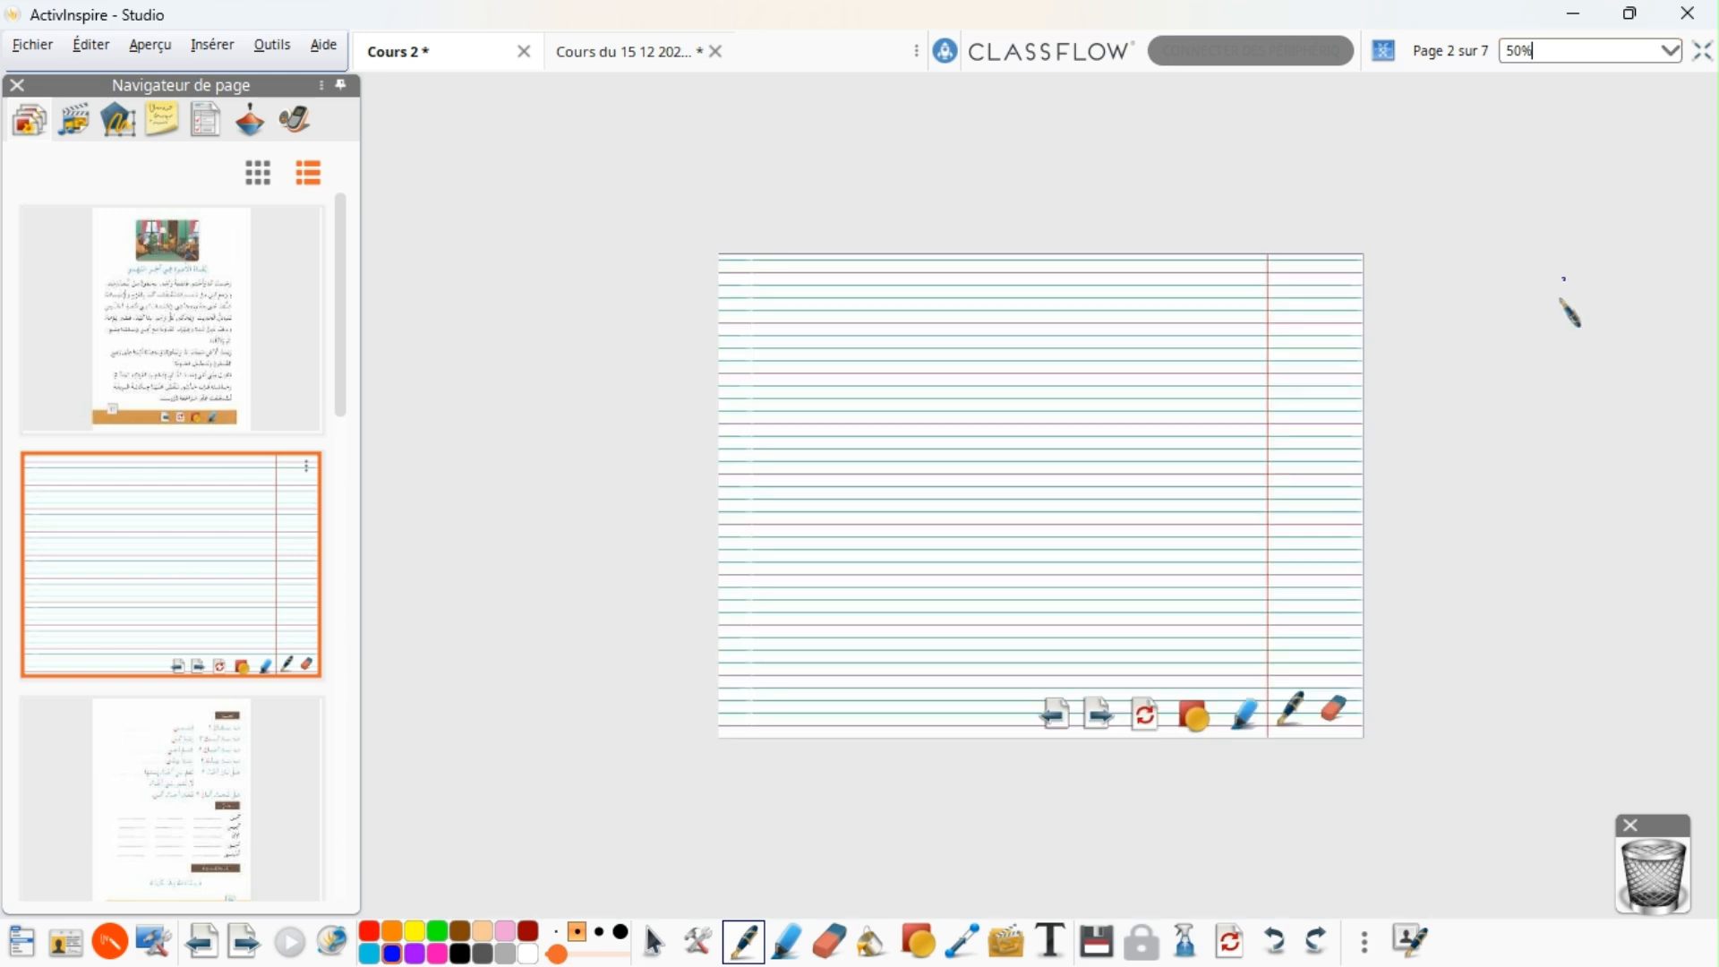
pyautogui.click(655, 941)
pyautogui.moveTo(1426, 792)
pyautogui.mouseDown()
pyautogui.moveTo(1228, 754)
pyautogui.moveTo(1014, 646)
pyautogui.mouseUp()
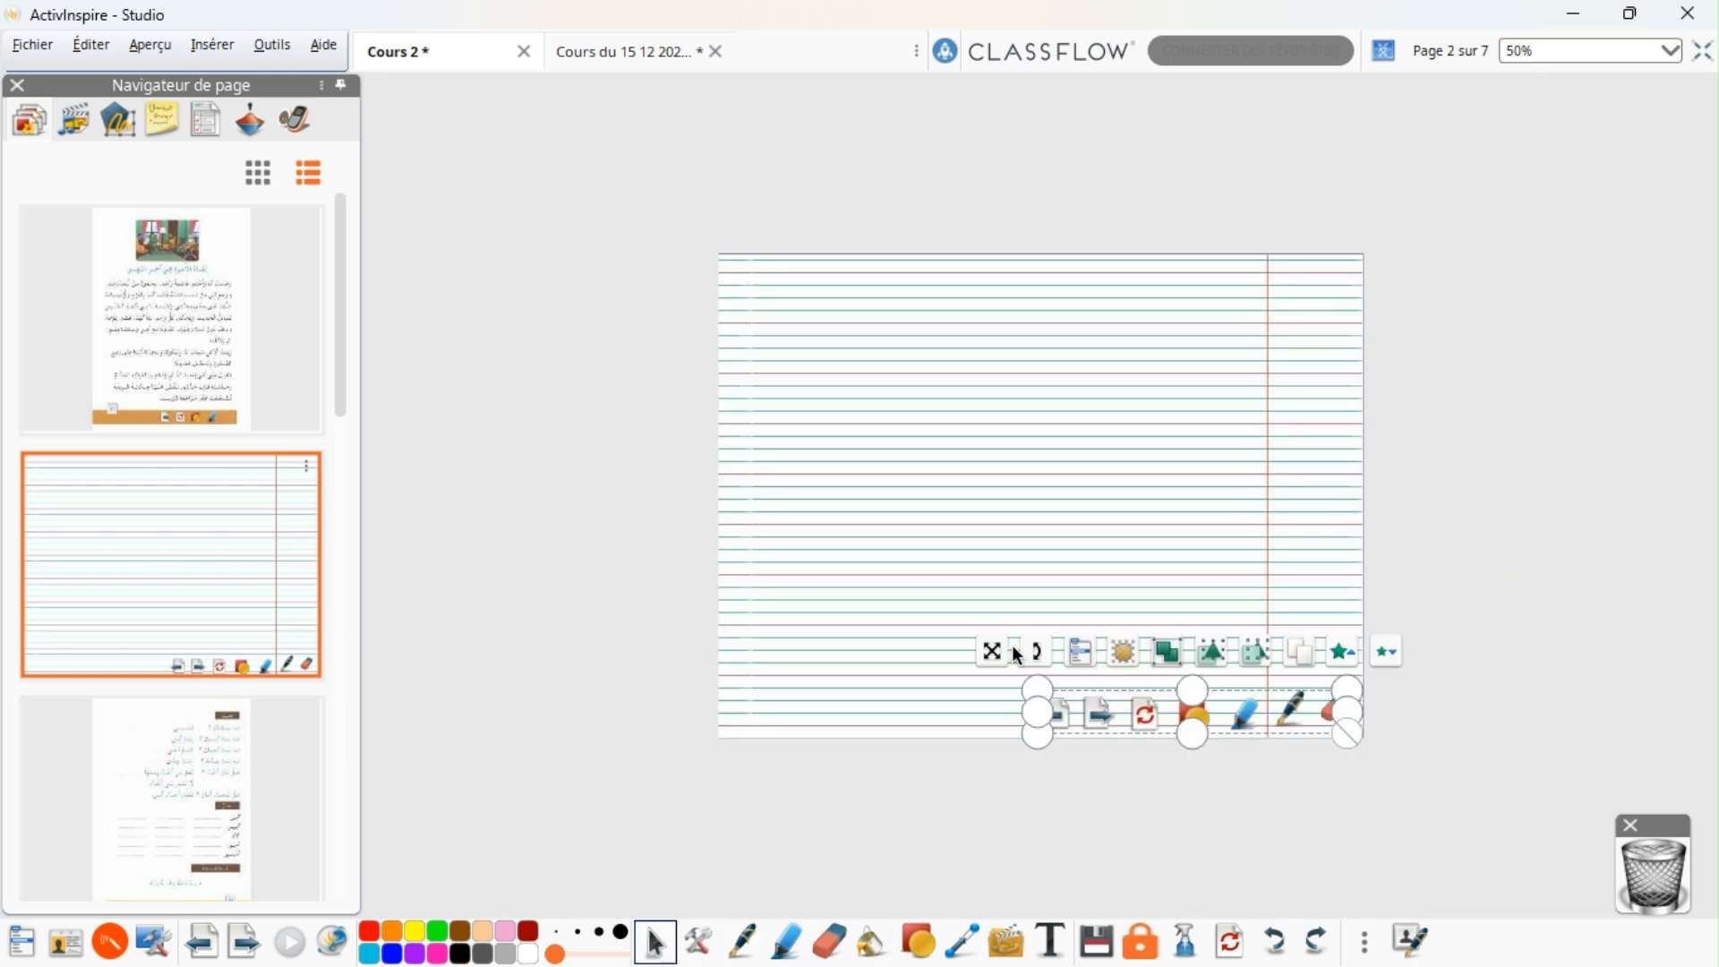
pyautogui.click(1168, 653)
pyautogui.click(1287, 743)
pyautogui.moveTo(1435, 800); pyautogui.dragTo(988, 634)
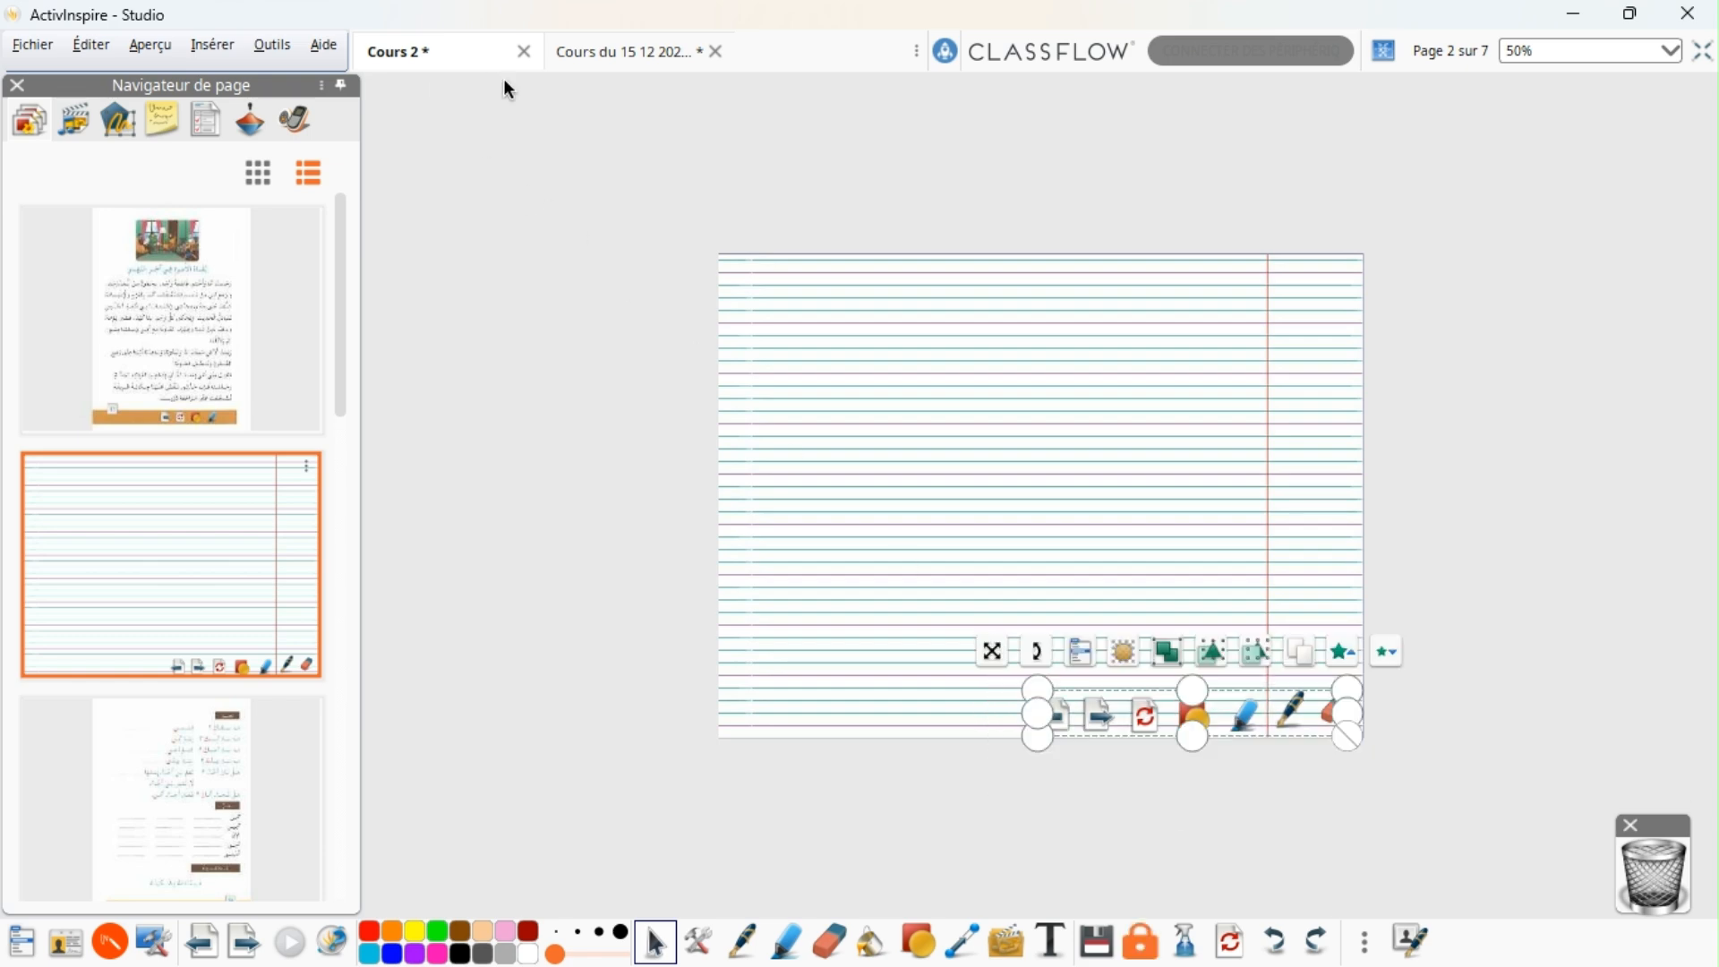
pyautogui.click(90, 45)
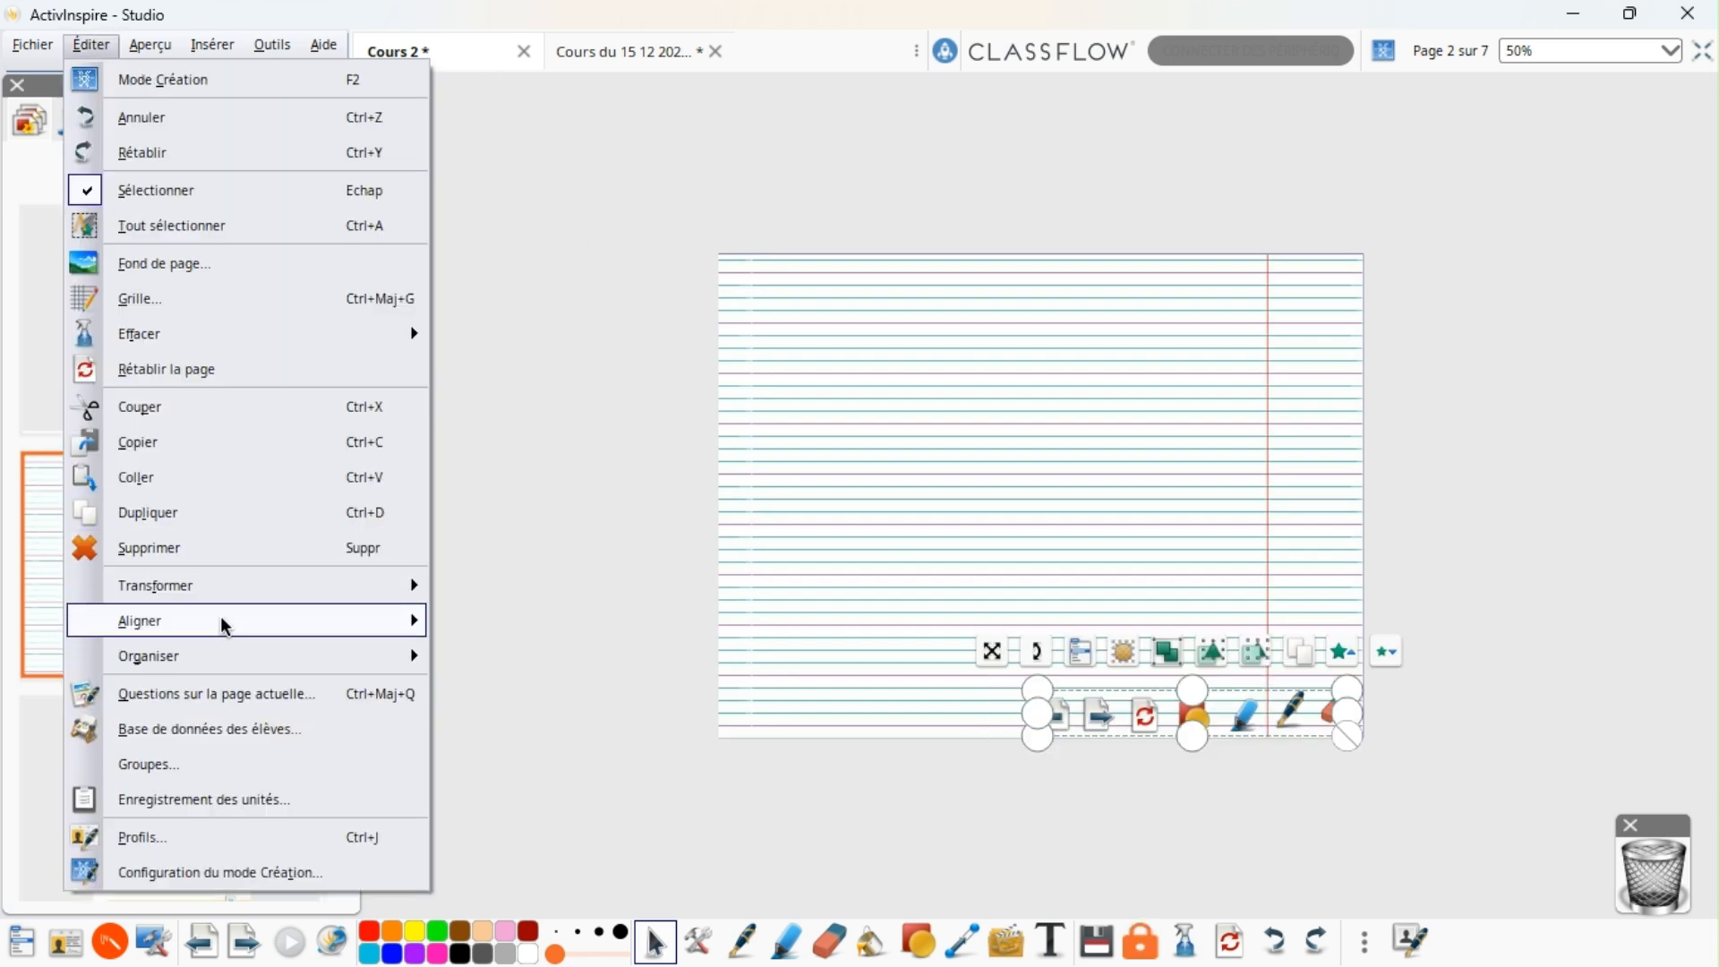
pyautogui.moveTo(220, 618)
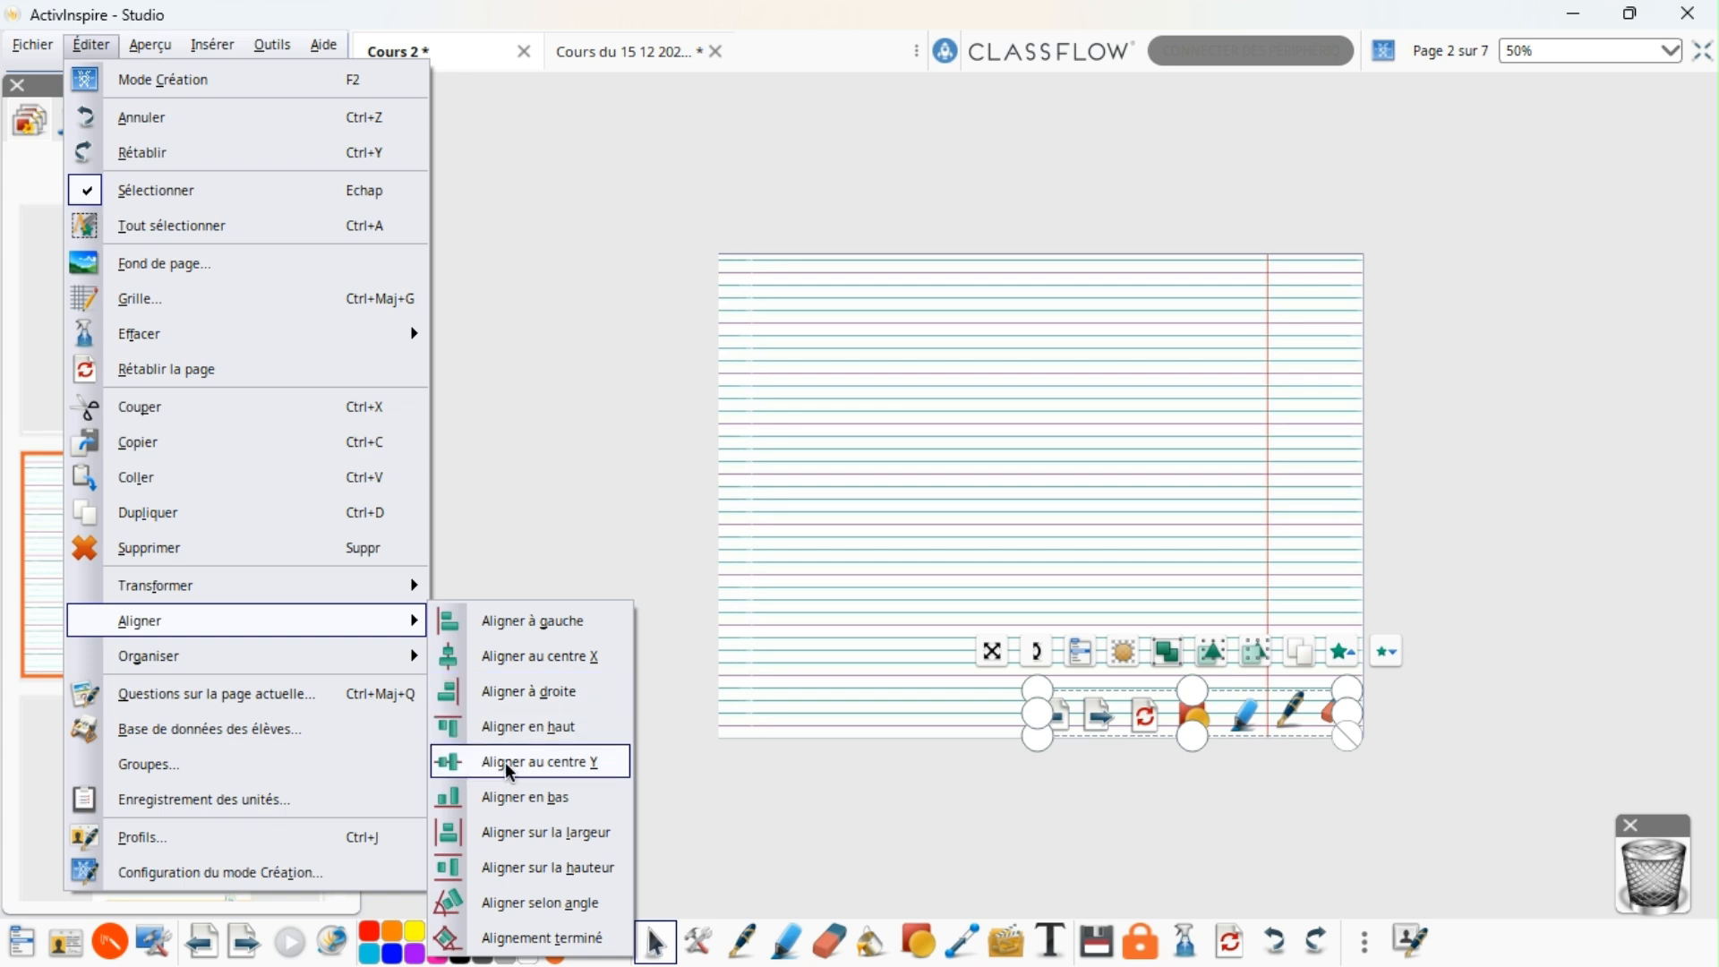
pyautogui.click(588, 770)
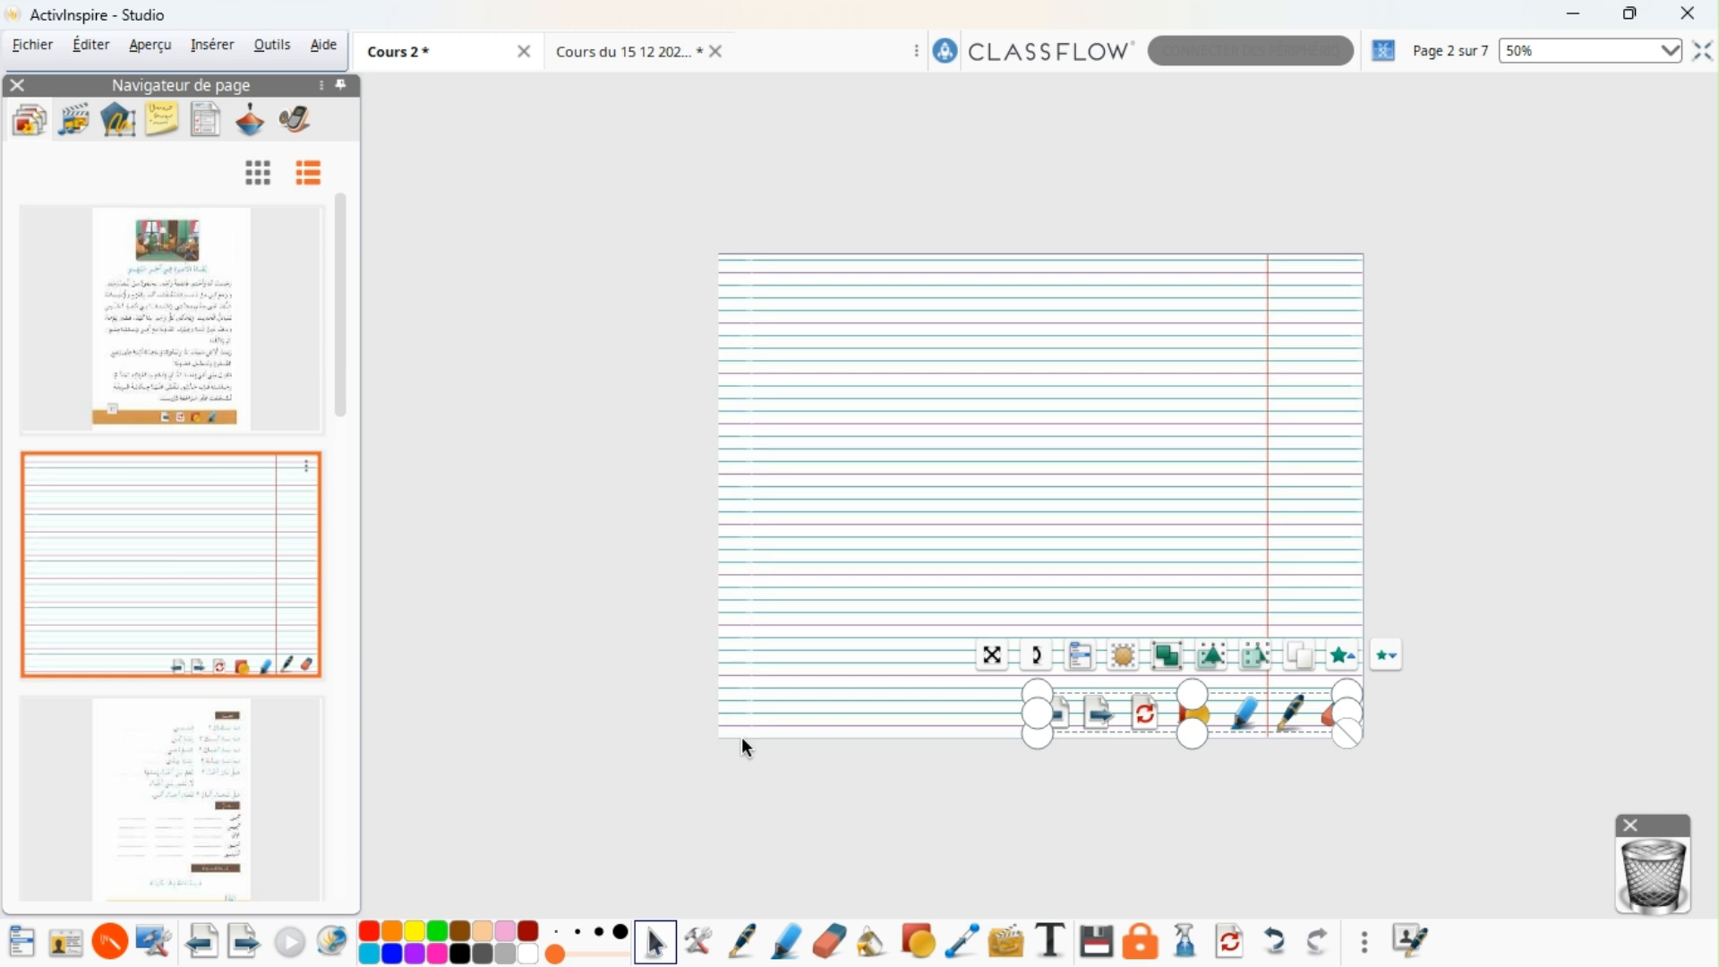
pyautogui.click(1166, 659)
# Step: Copy the icons from page 2 onto the orange band of page 3, and insert a copy of the lined page after page 3
pyautogui.rightClick(1211, 713)
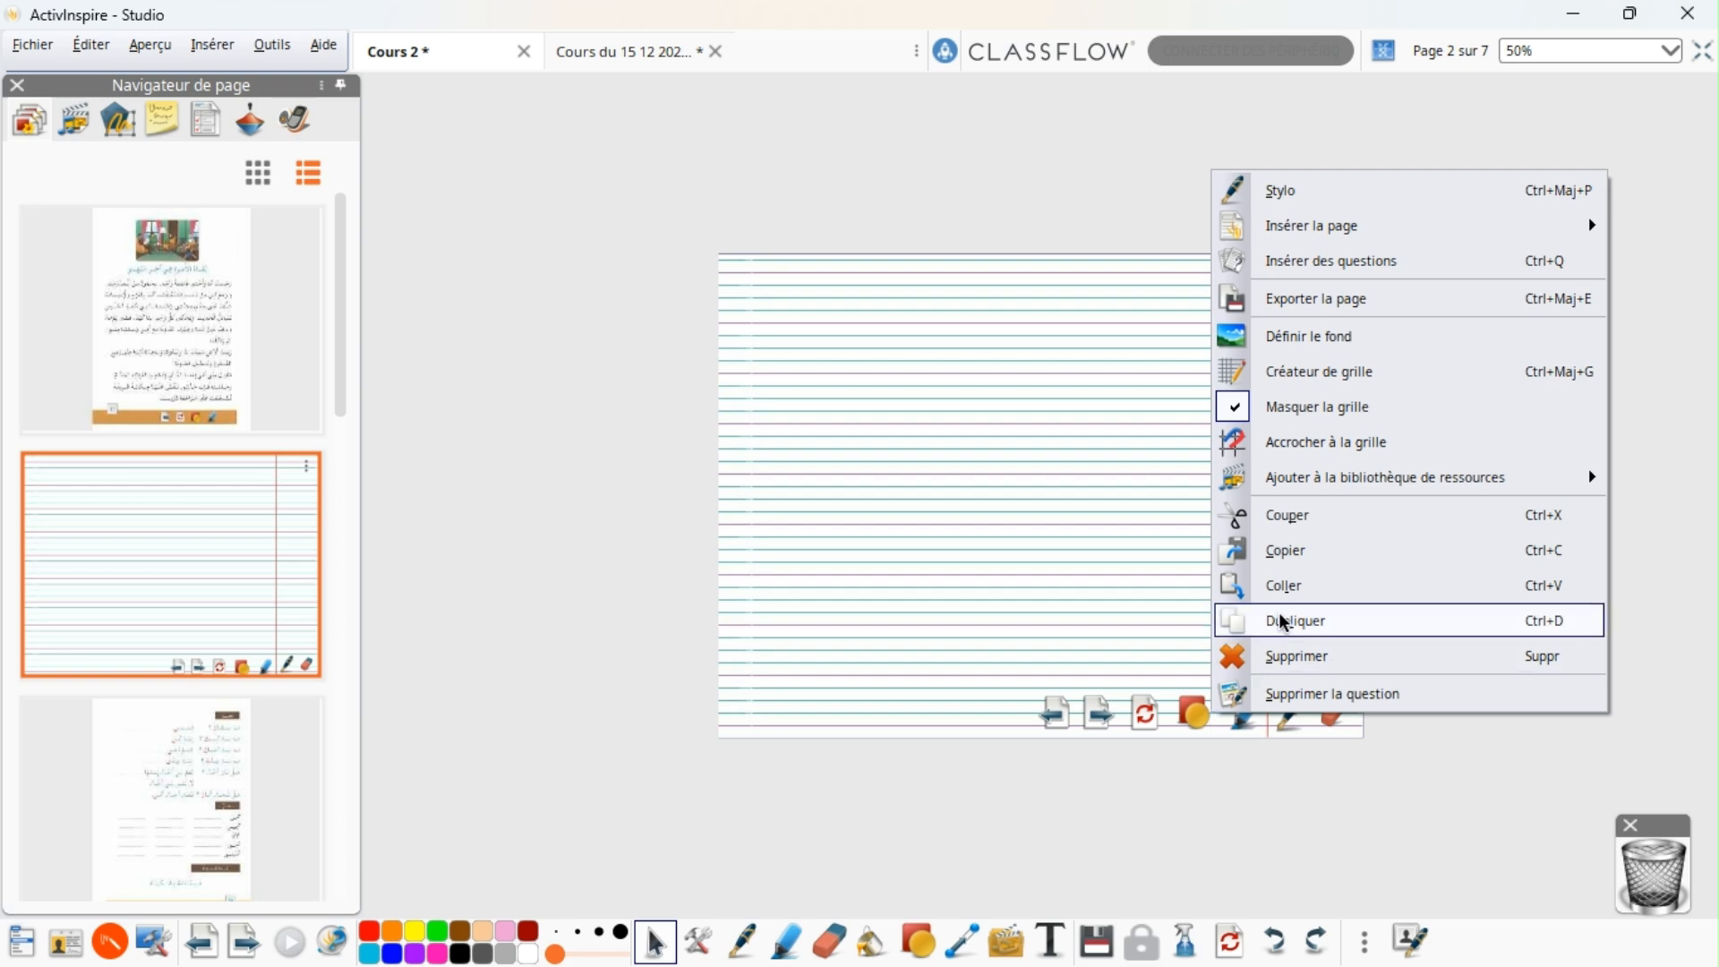
pyautogui.click(1296, 551)
pyautogui.click(293, 612)
pyautogui.rightClick(1356, 792)
pyautogui.click(1419, 657)
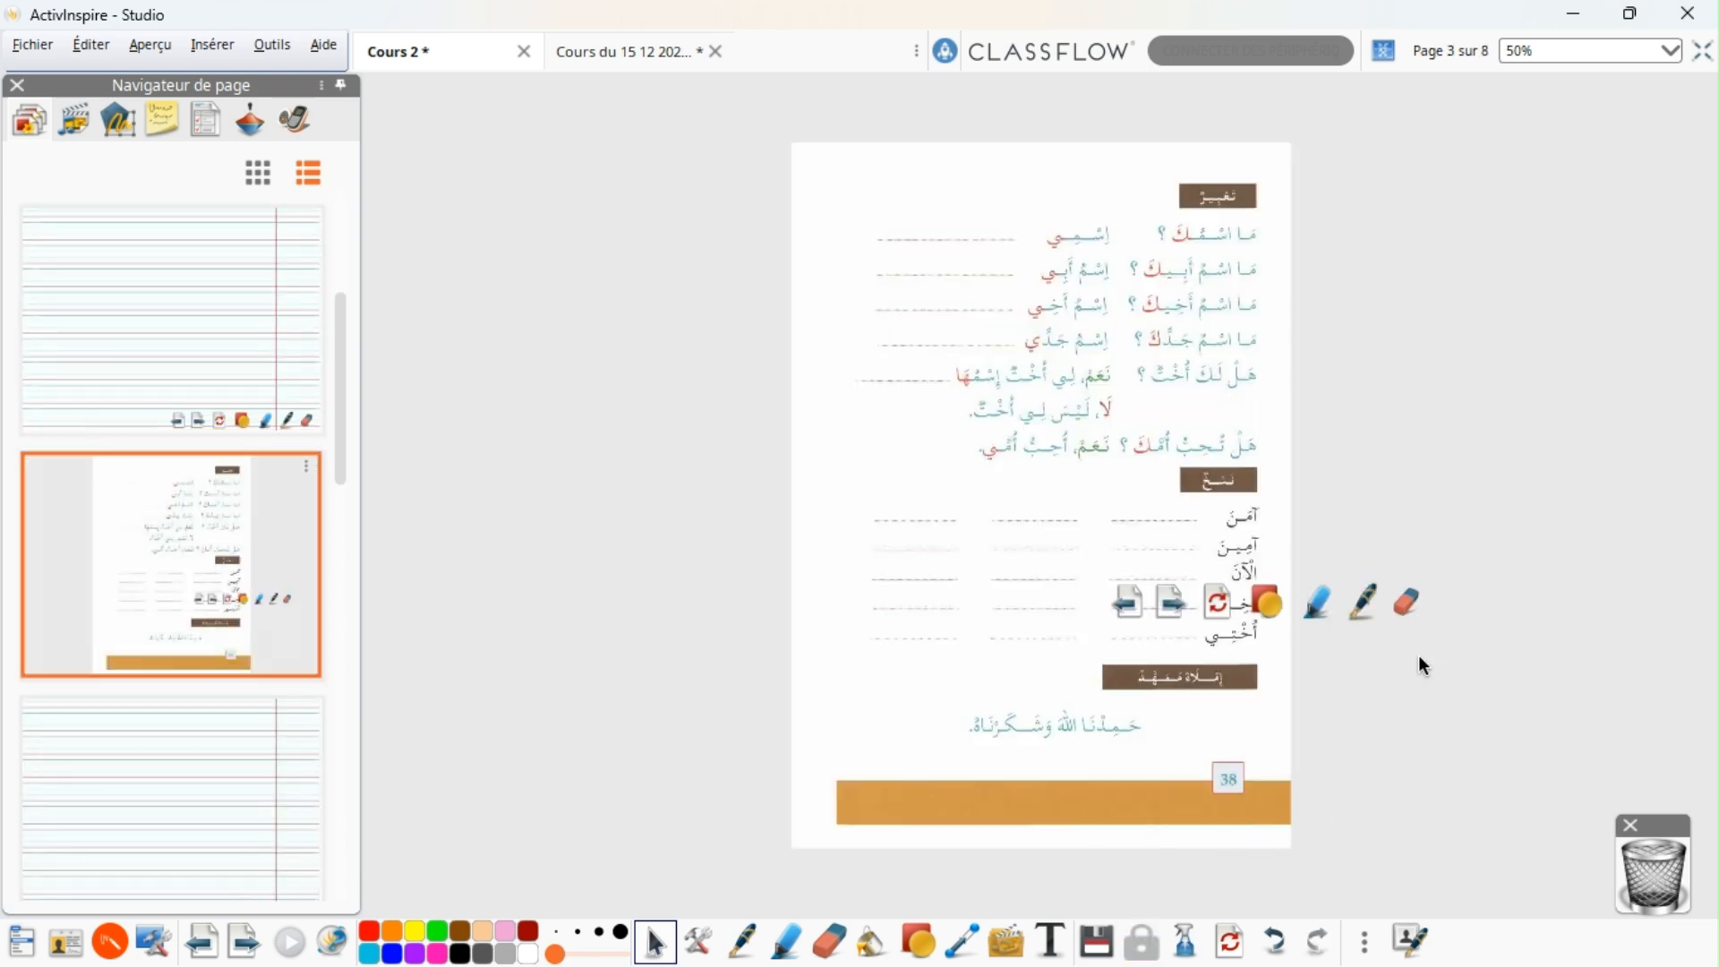
pyautogui.moveTo(1409, 668); pyautogui.dragTo(838, 748)
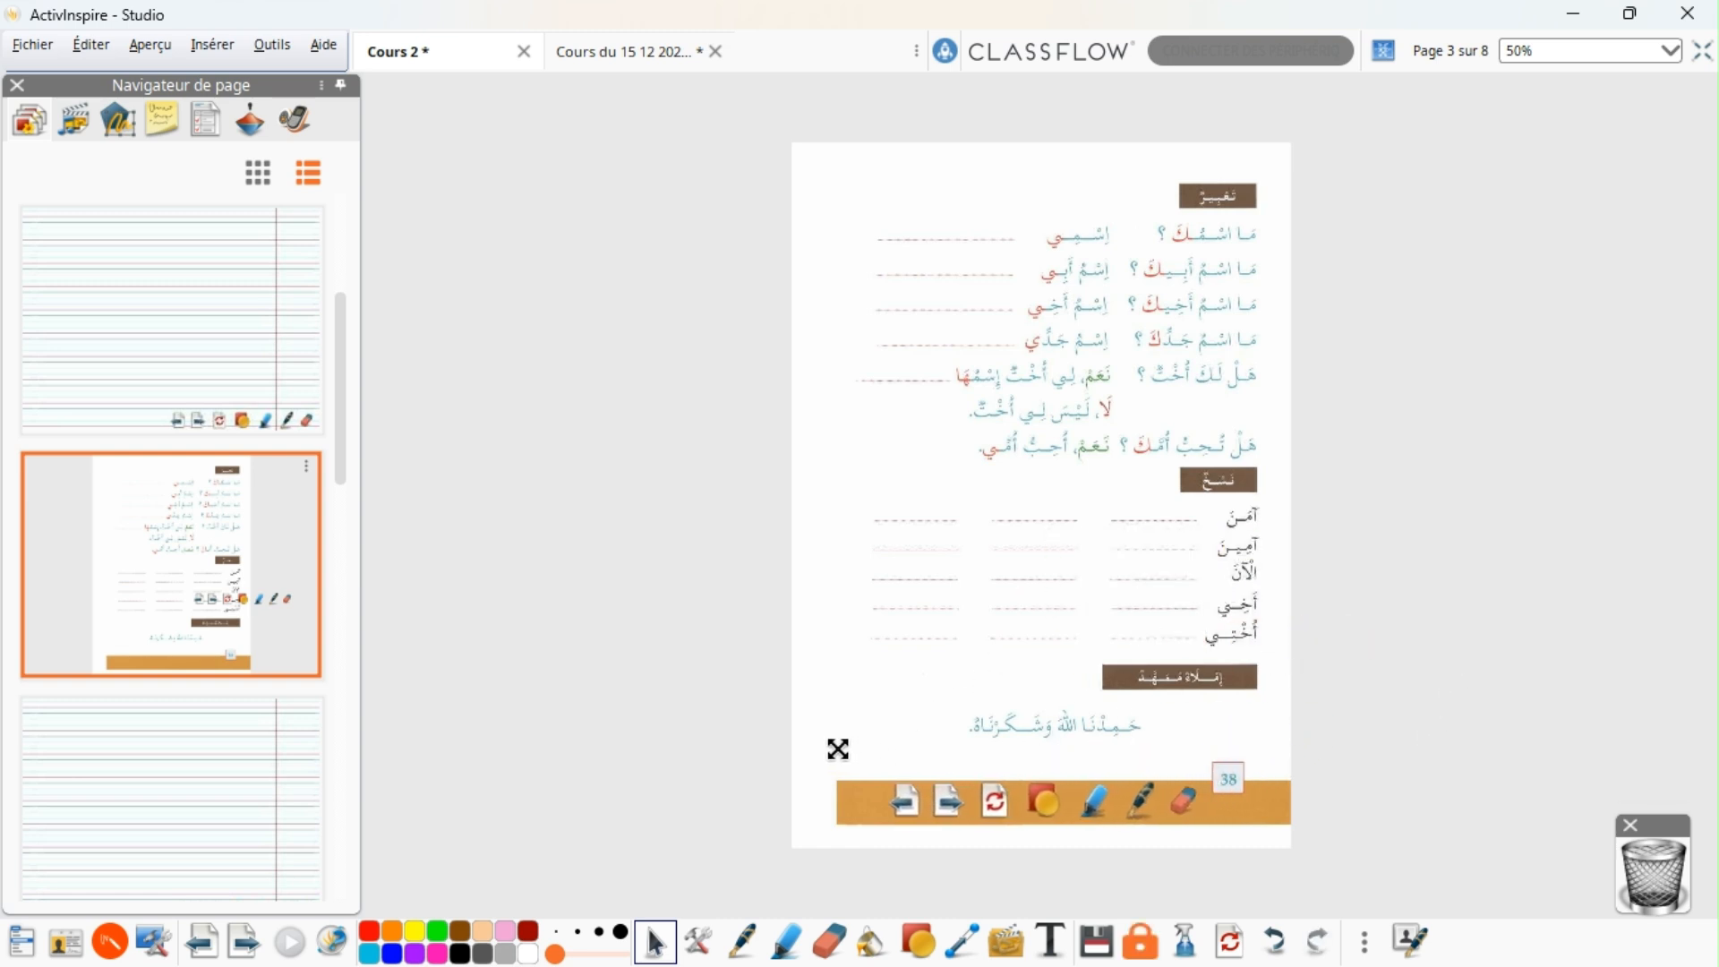
pyautogui.click(1141, 887)
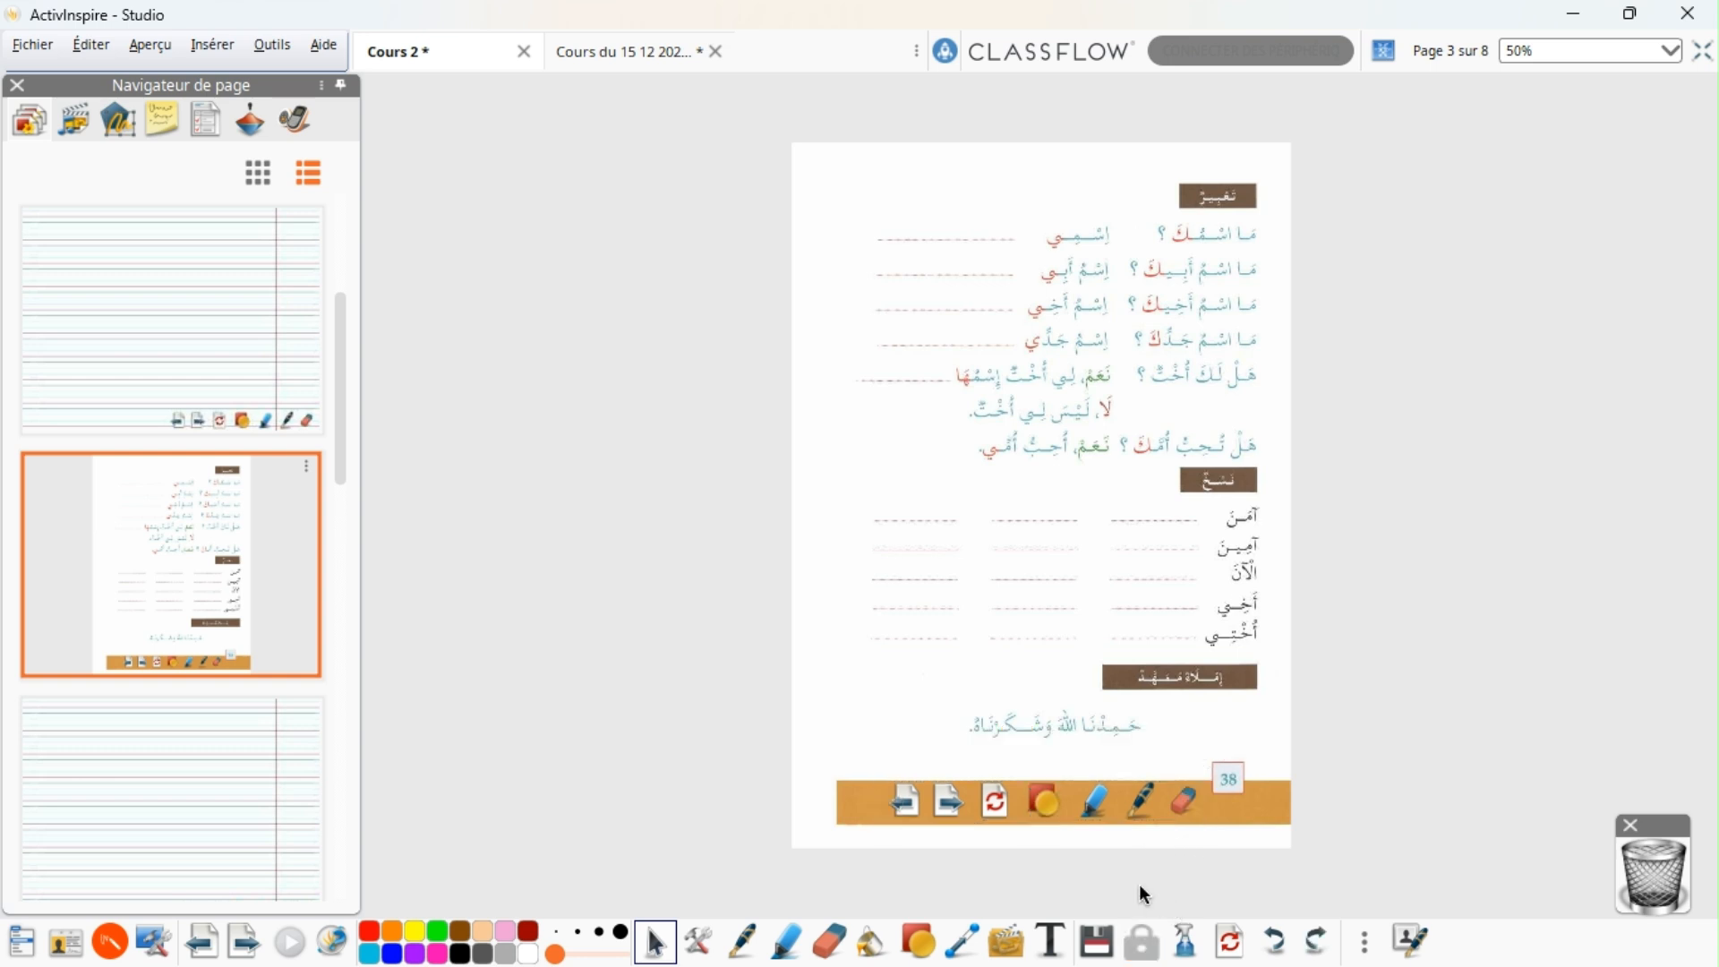
# Step: Ungroup the icons on page 3's orange band and delete the shape icon
pyautogui.moveTo(736, 742); pyautogui.dragTo(1201, 877)
pyautogui.click(1011, 744)
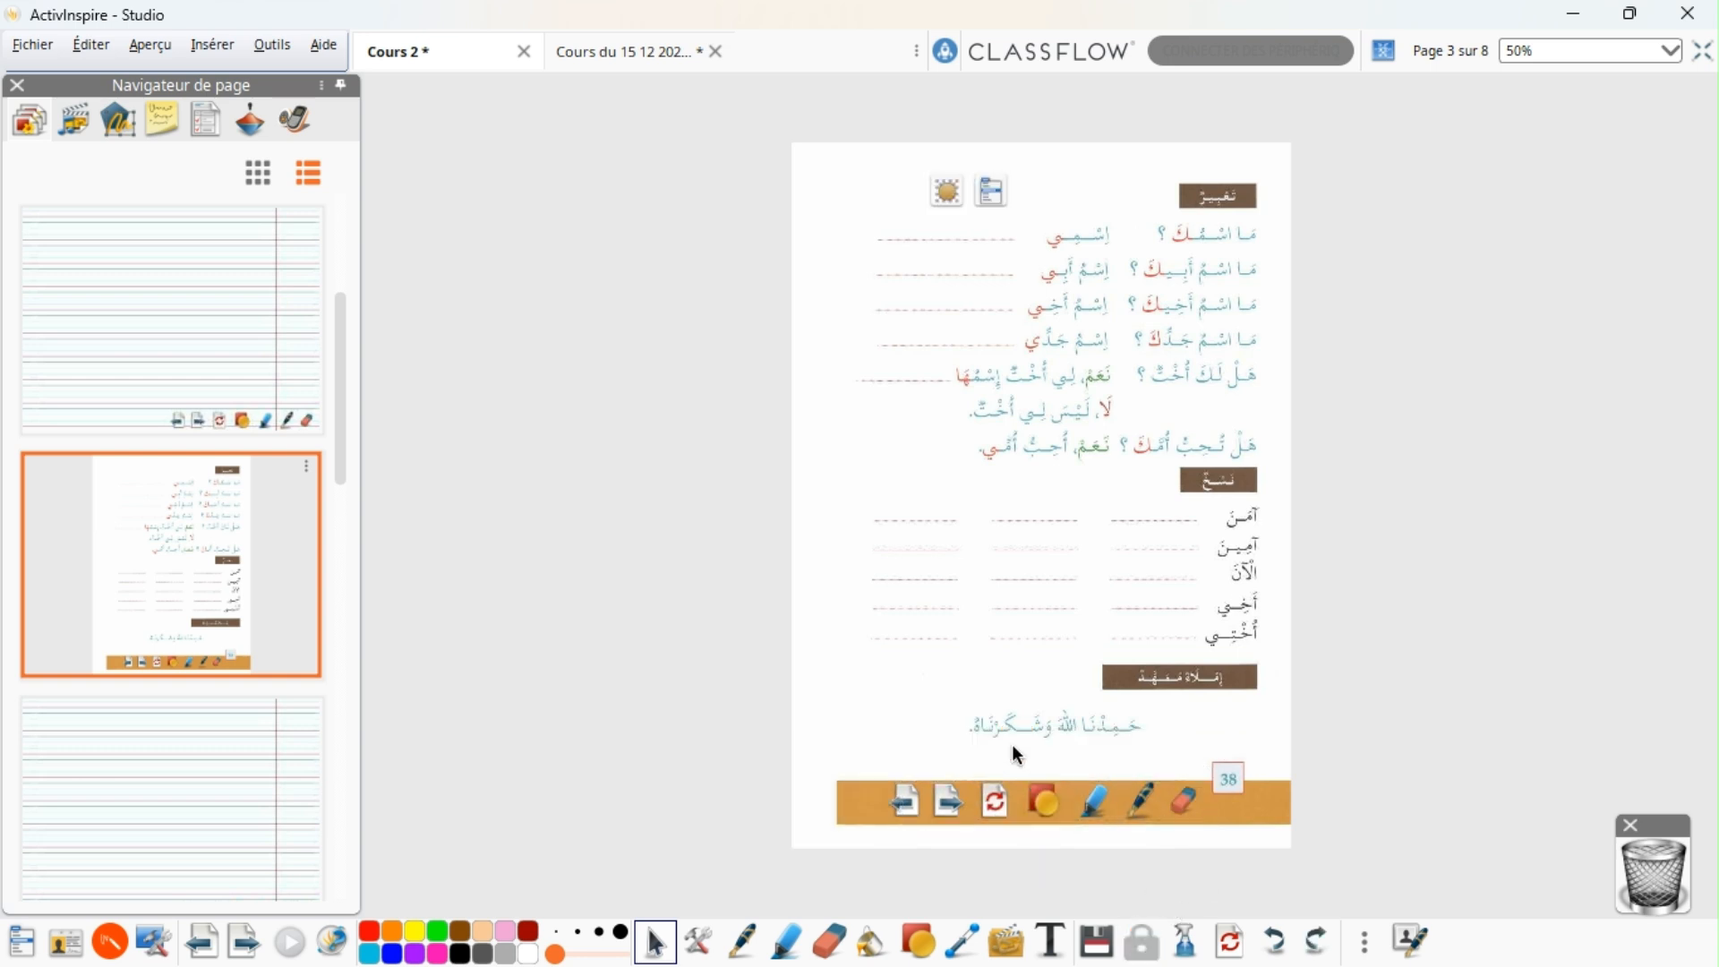
pyautogui.click(1067, 874)
pyautogui.moveTo(1044, 808); pyautogui.dragTo(1041, 820)
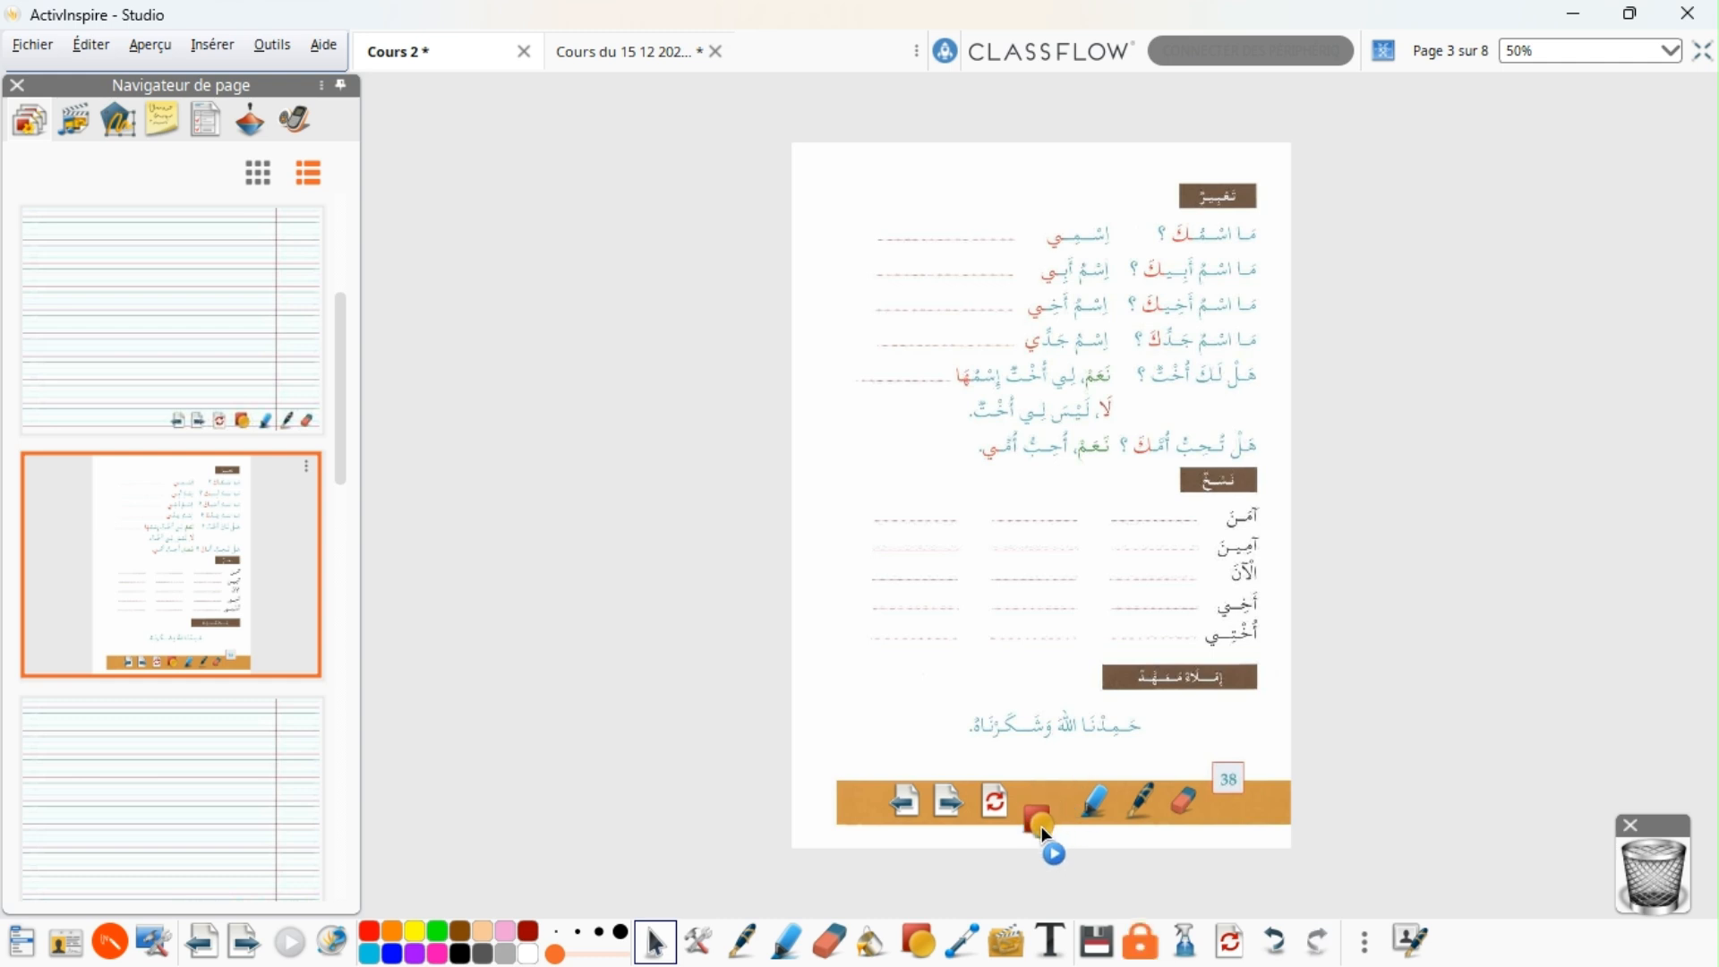
pyautogui.rightClick(965, 873)
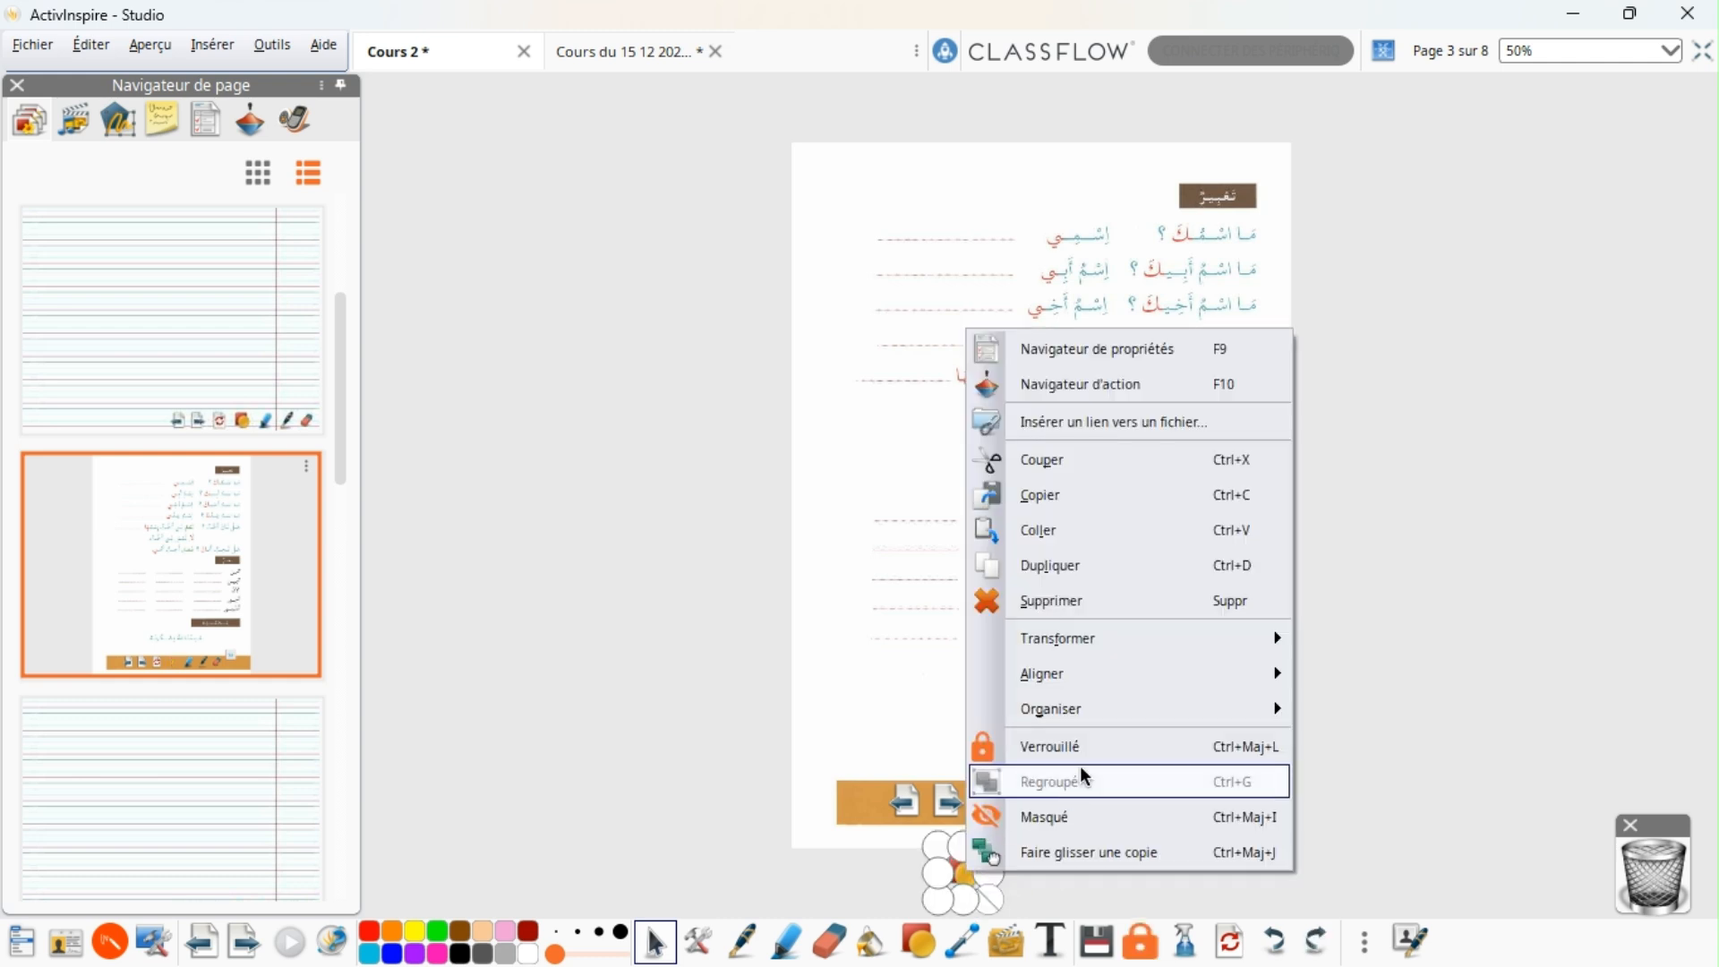
pyautogui.click(1062, 604)
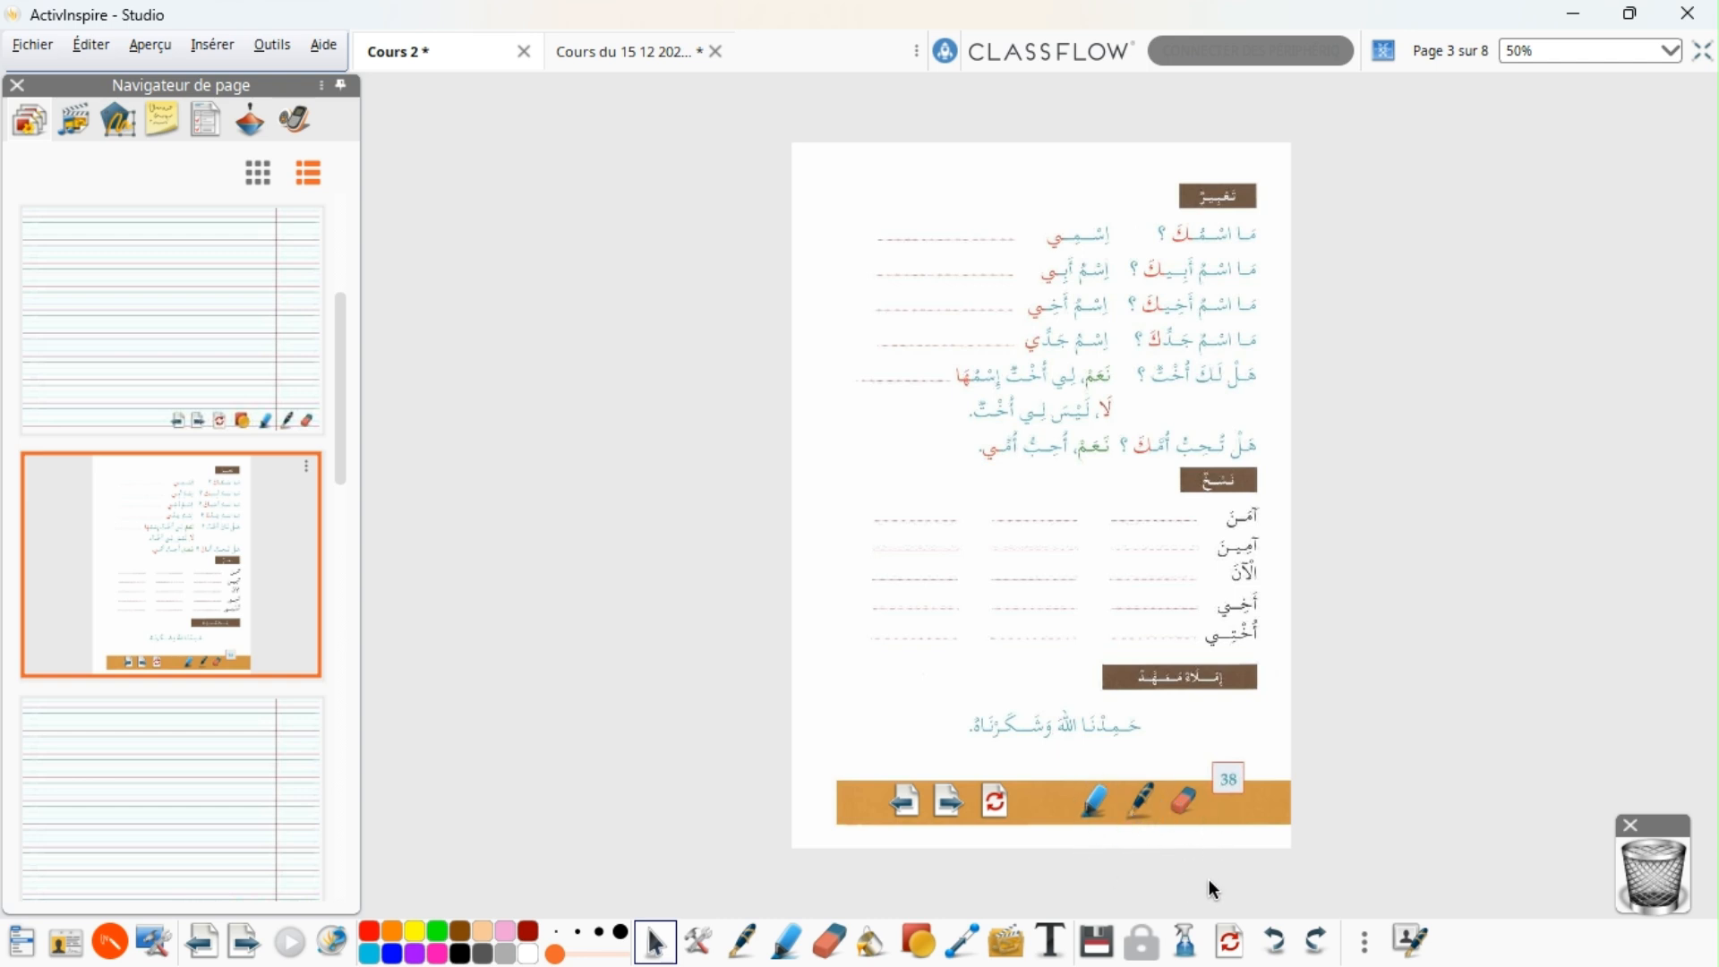
# Step: Shift the marker, pen and eraser icons next to the reset icon on page 3 and group all six icons
pyautogui.moveTo(1157, 862)
pyautogui.mouseDown()
pyautogui.moveTo(1089, 825)
pyautogui.moveTo(1048, 768)
pyautogui.mouseUp()
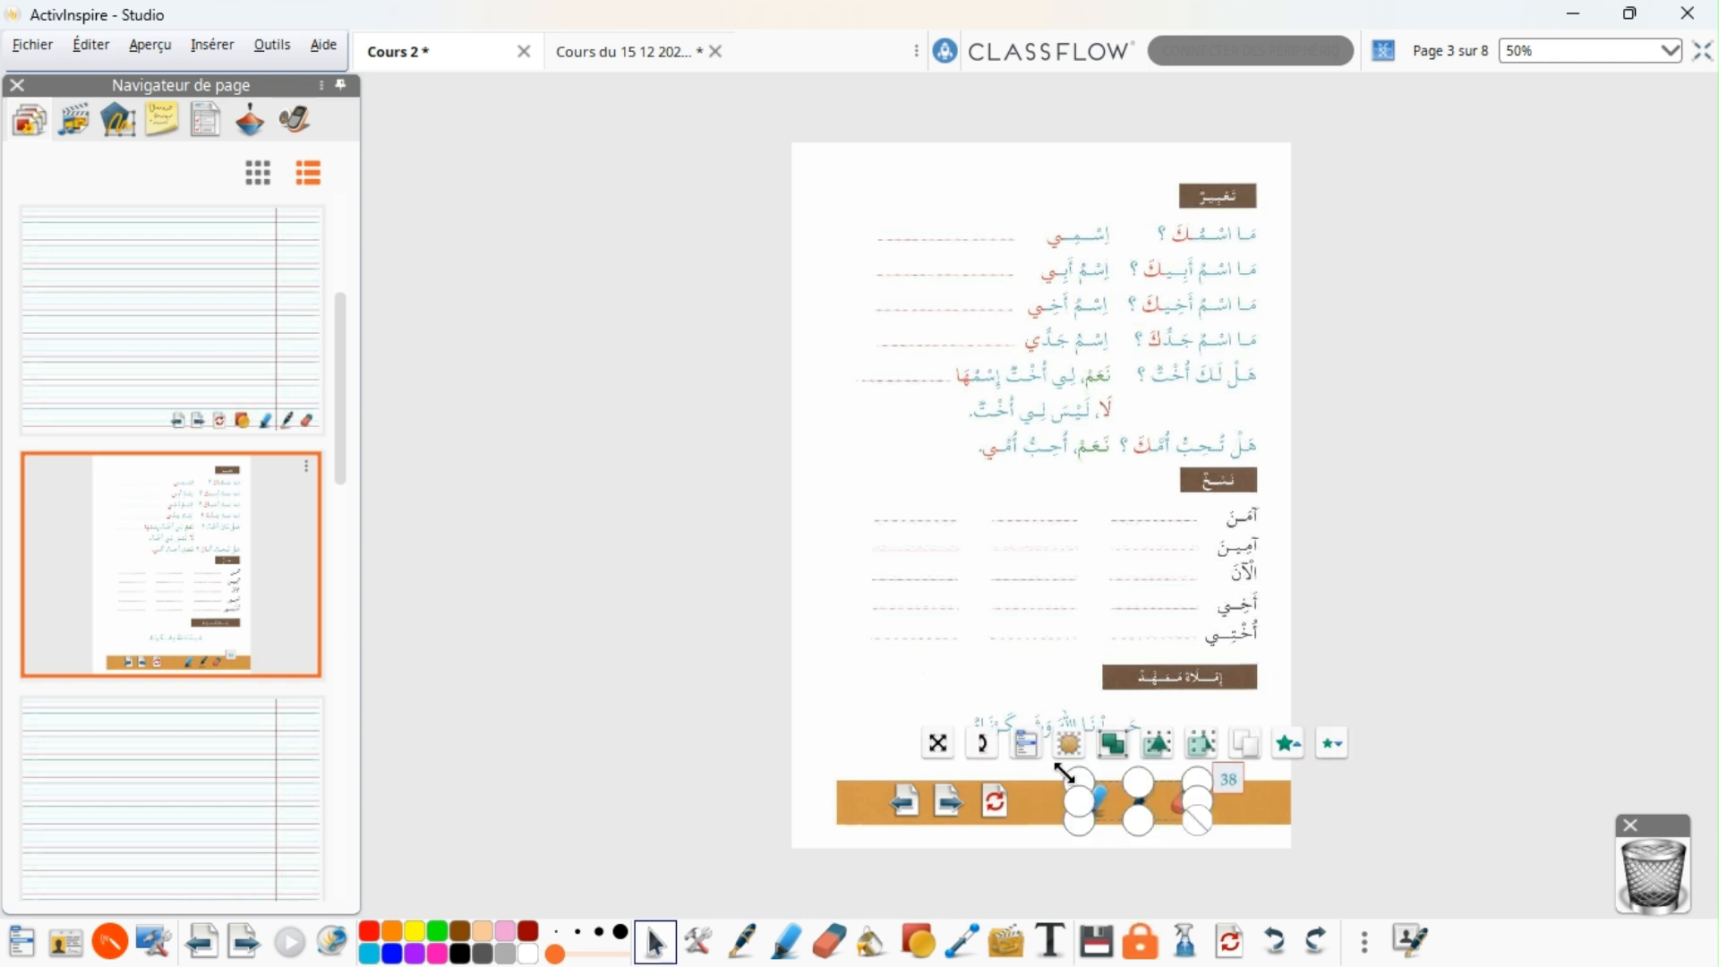
pyautogui.click(921, 737)
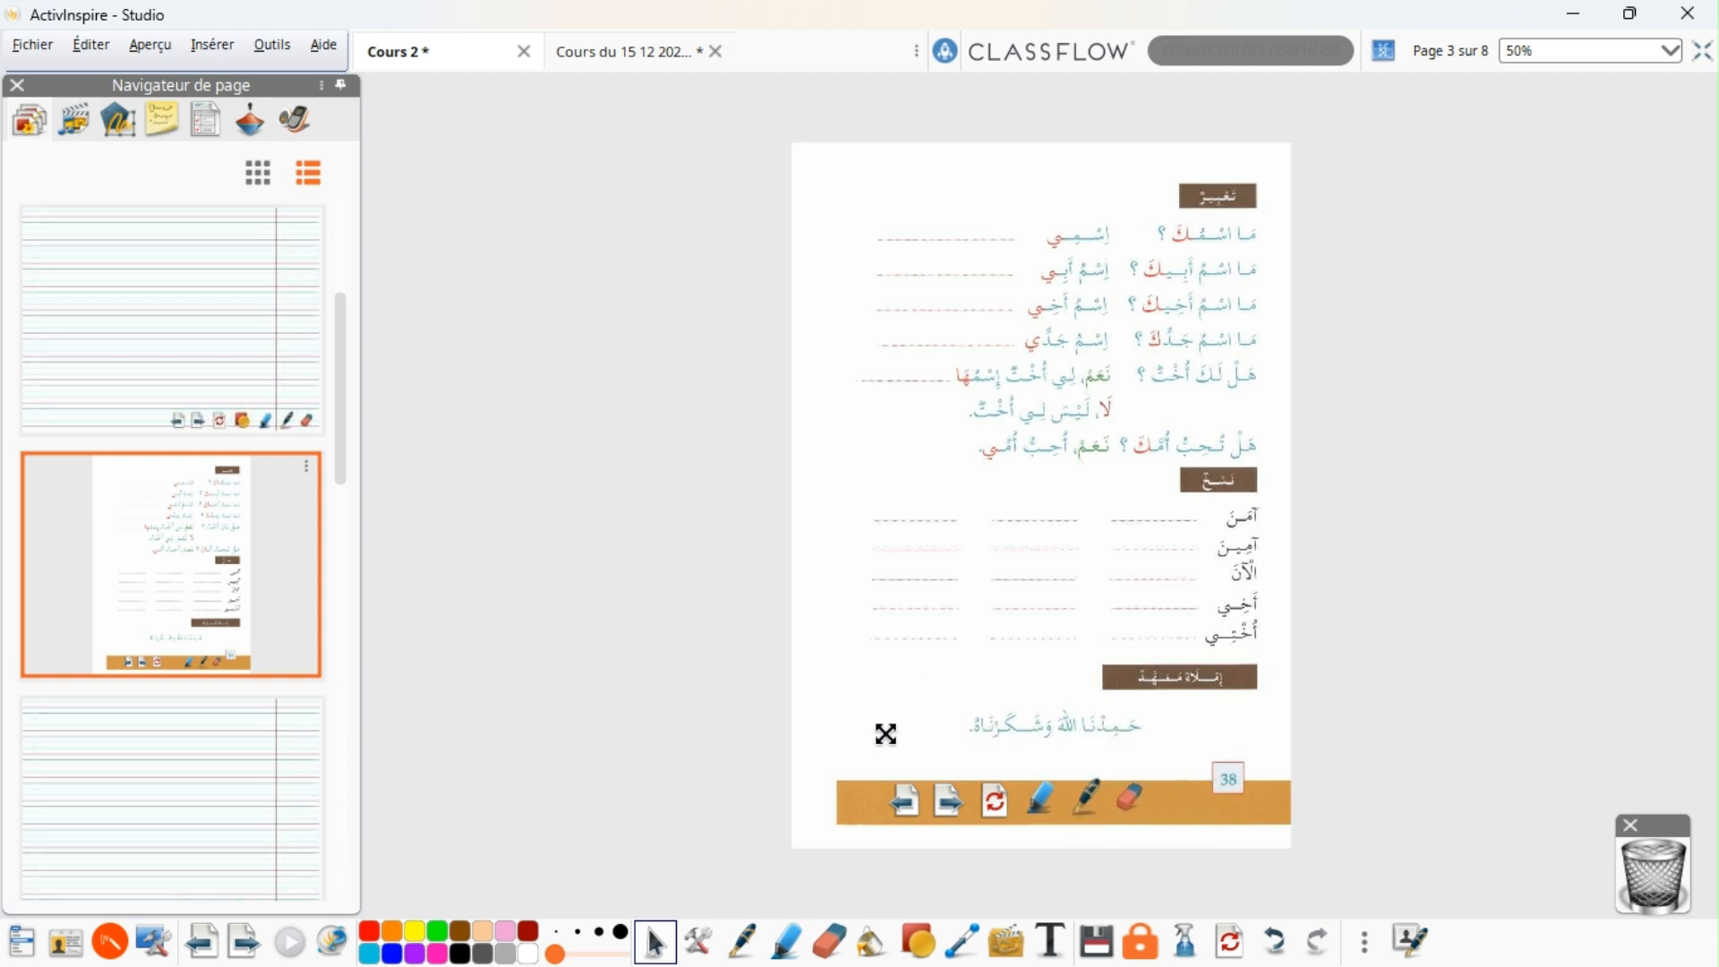
pyautogui.moveTo(883, 738); pyautogui.dragTo(1170, 765)
pyautogui.click(838, 863)
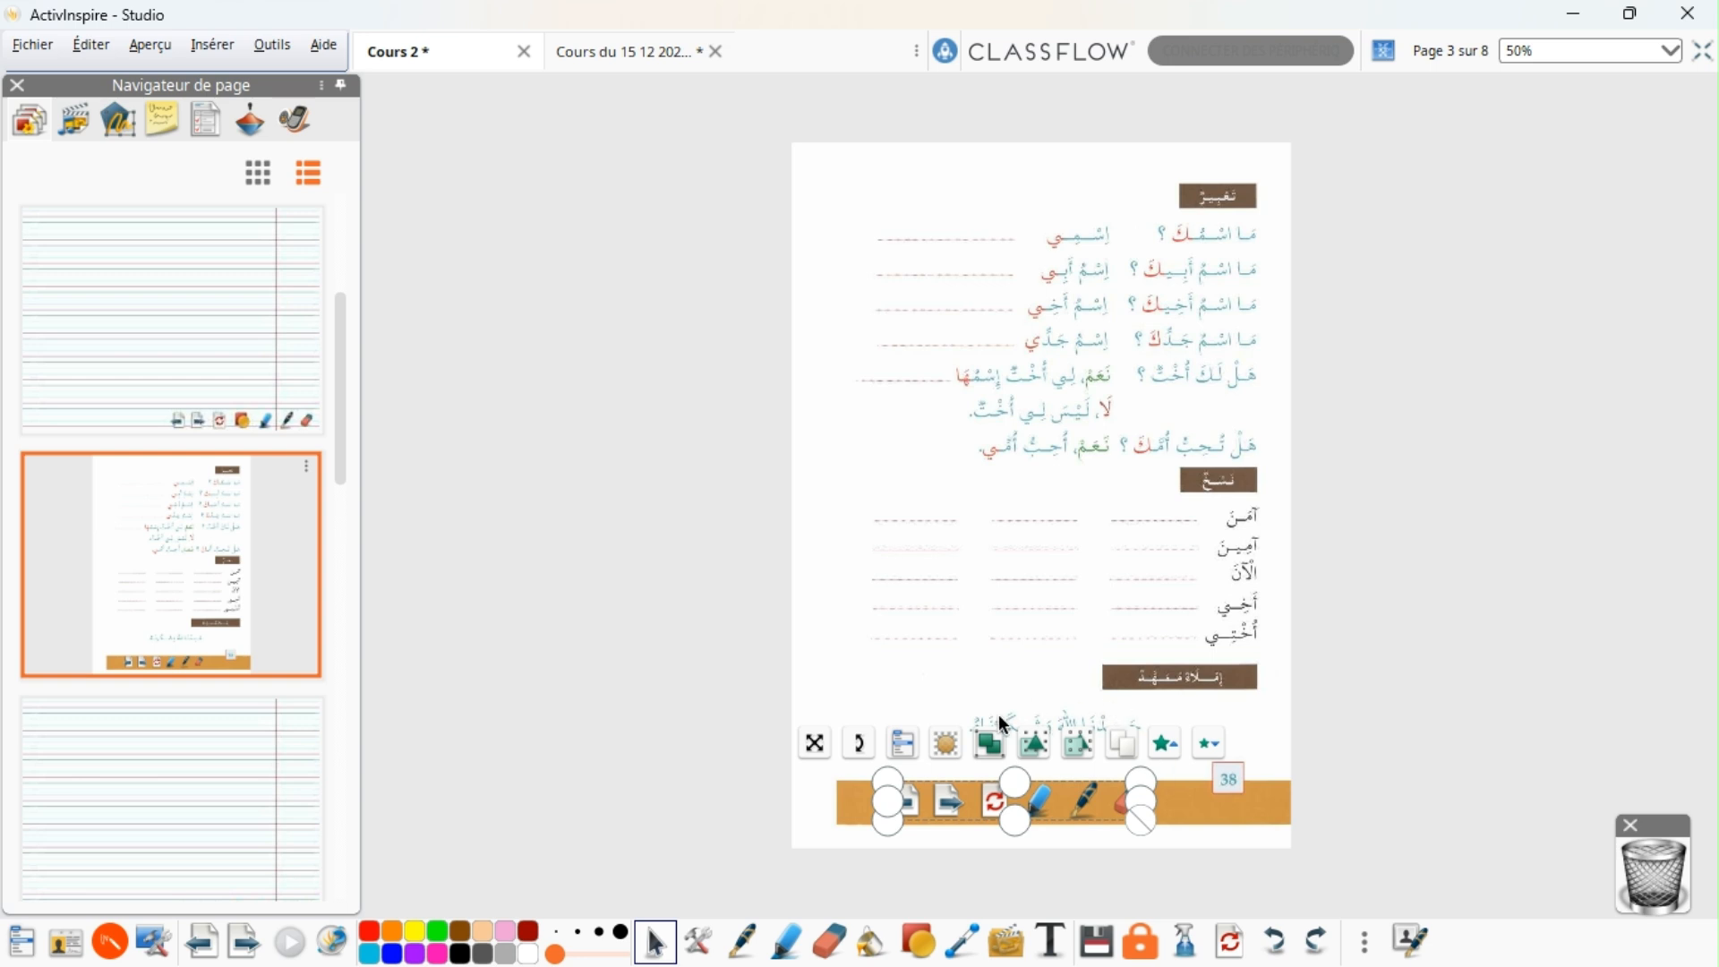
pyautogui.click(976, 872)
# Step: Copy the group of six icons from page 3 and paste it onto the orange band of page 5
pyautogui.rightClick(982, 811)
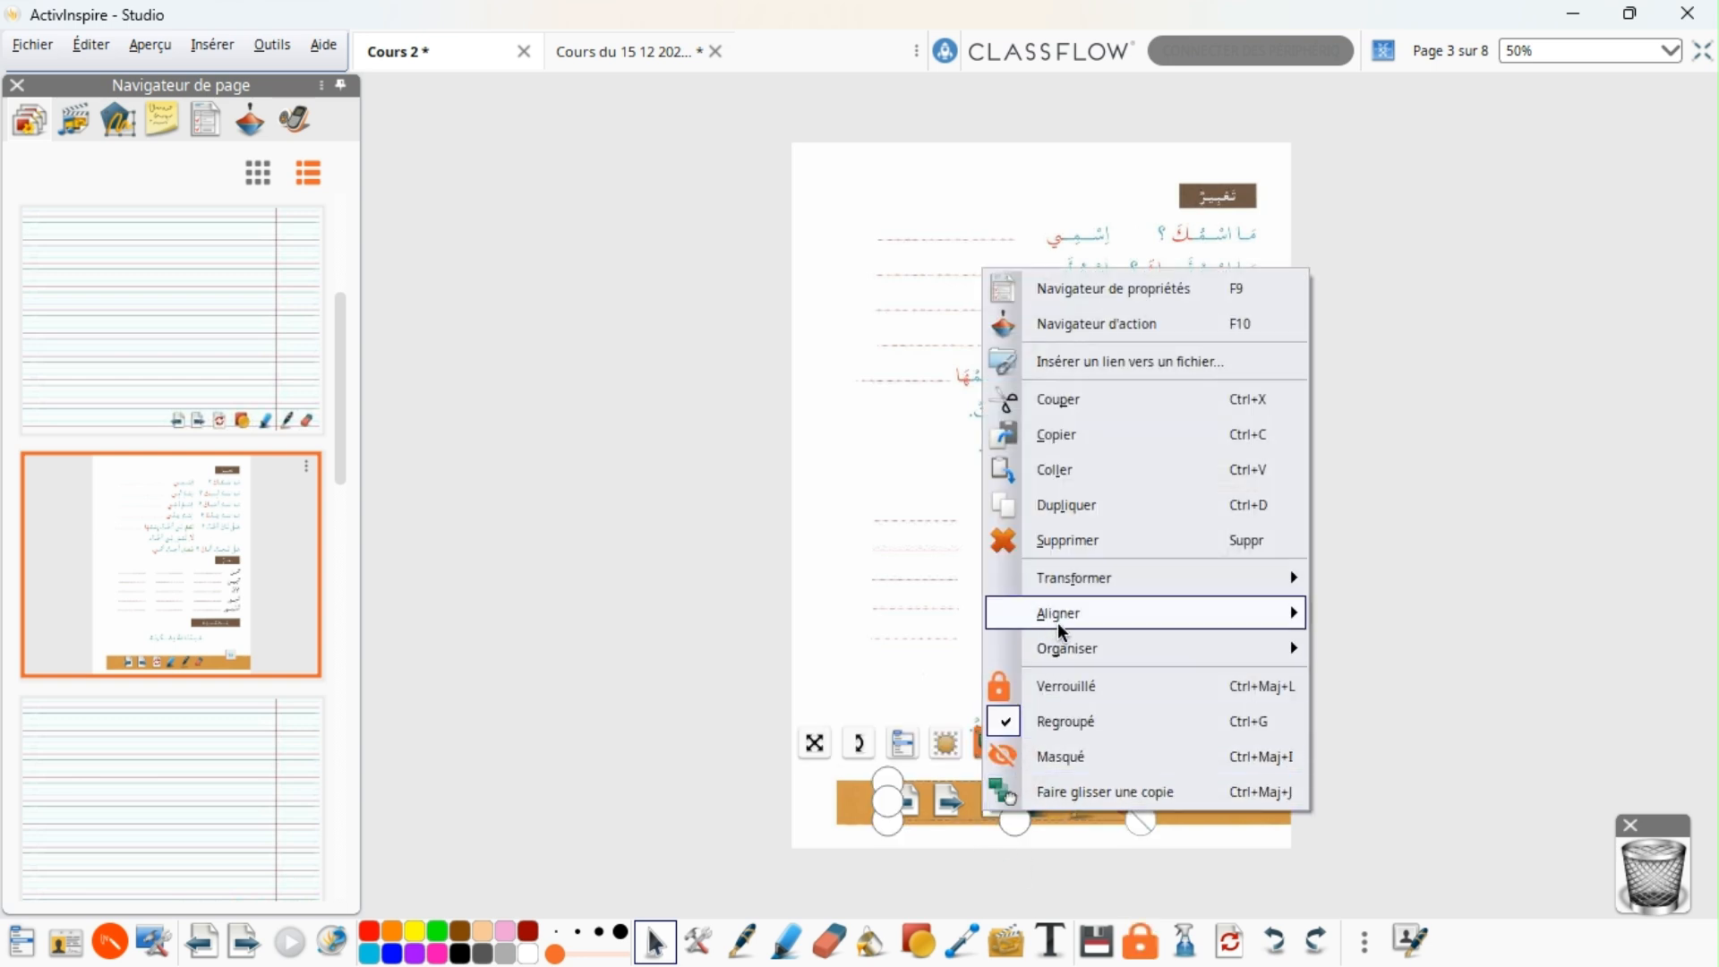
pyautogui.click(1073, 433)
pyautogui.click(1433, 772)
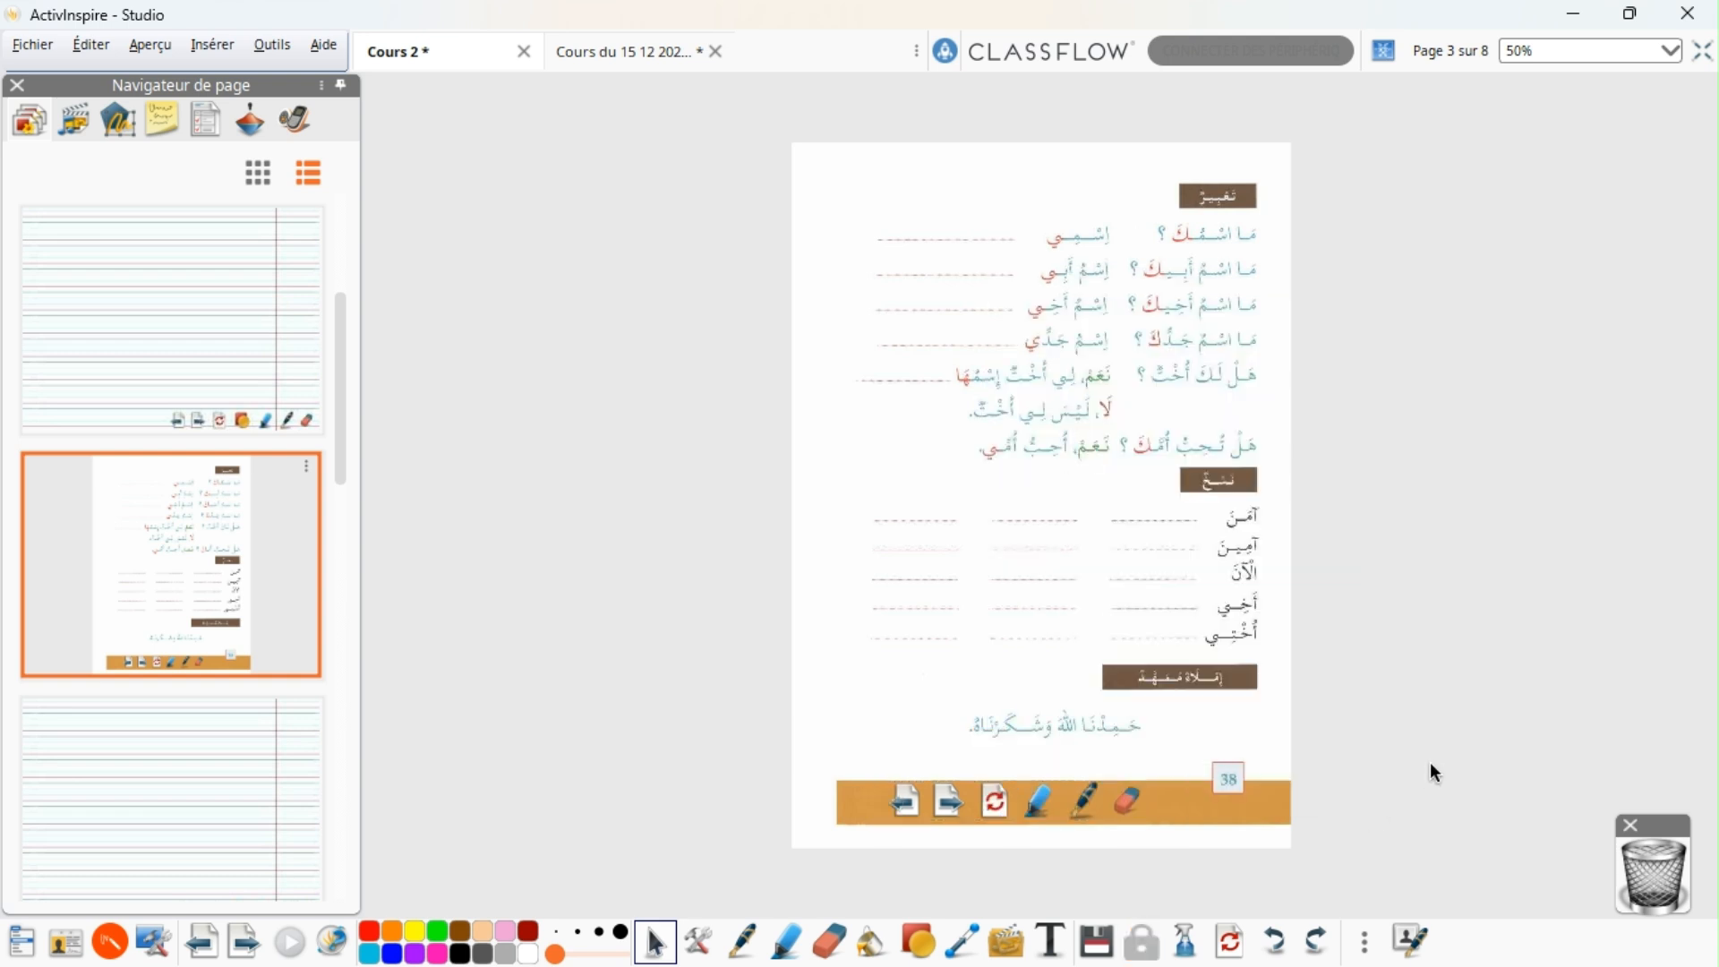
pyautogui.click(244, 766)
pyautogui.scroll(-5, 244, 767)
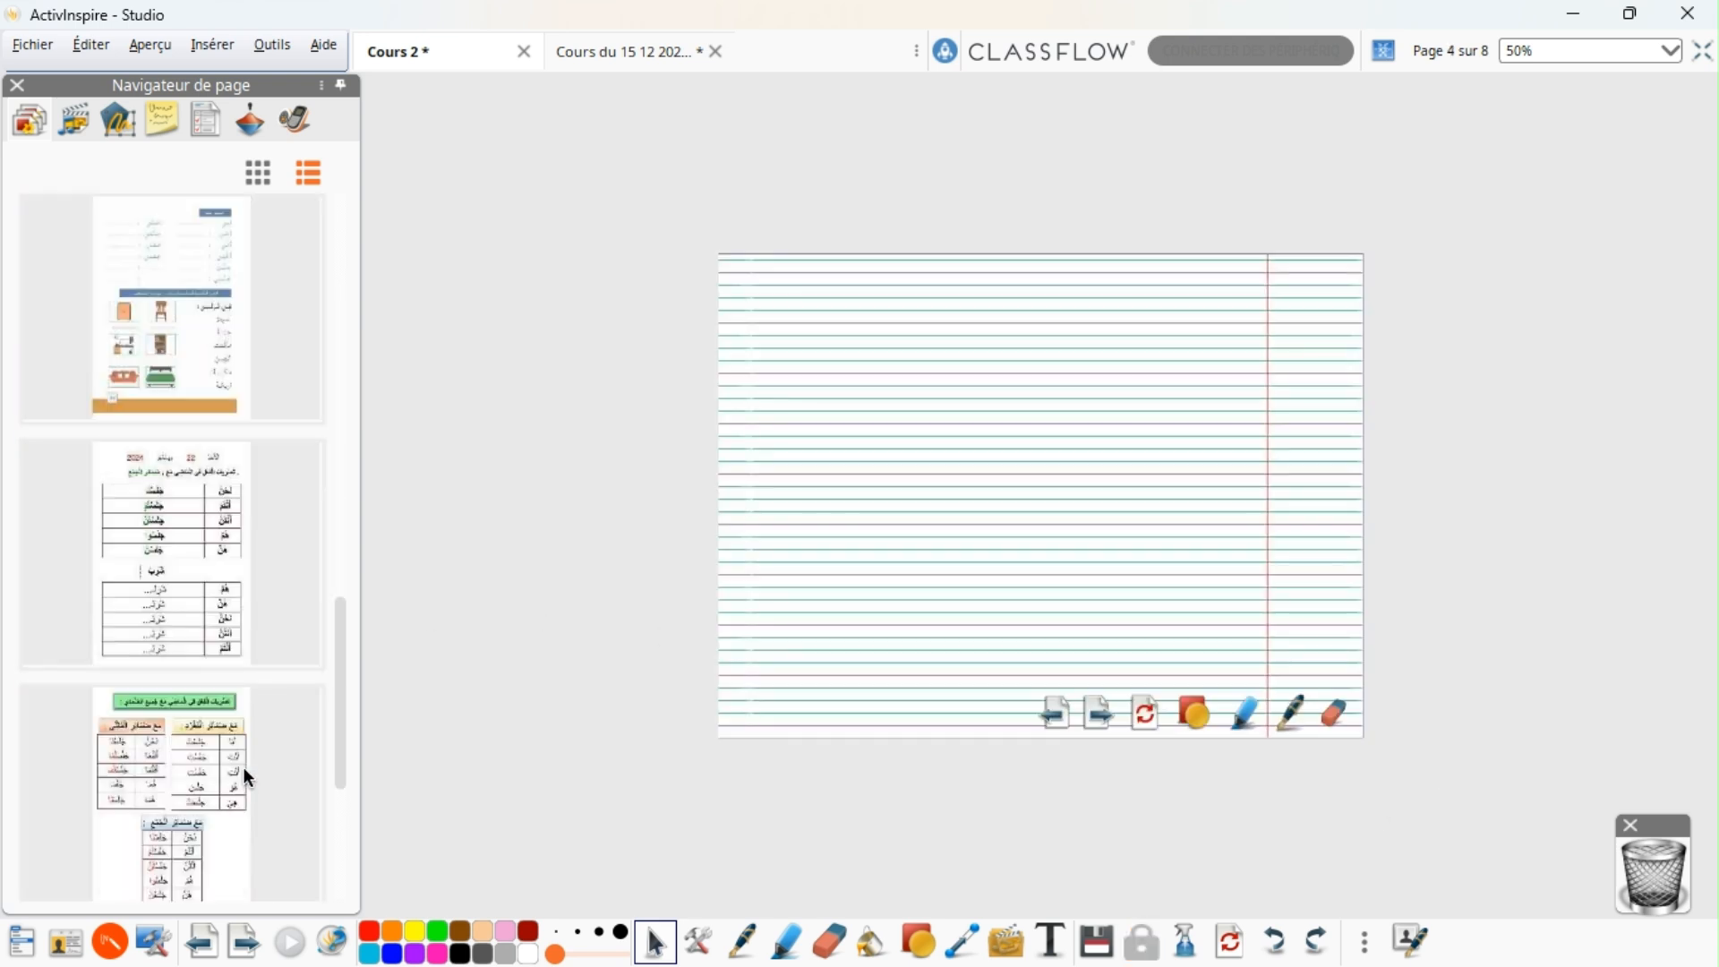
pyautogui.click(152, 396)
pyautogui.rightClick(1469, 707)
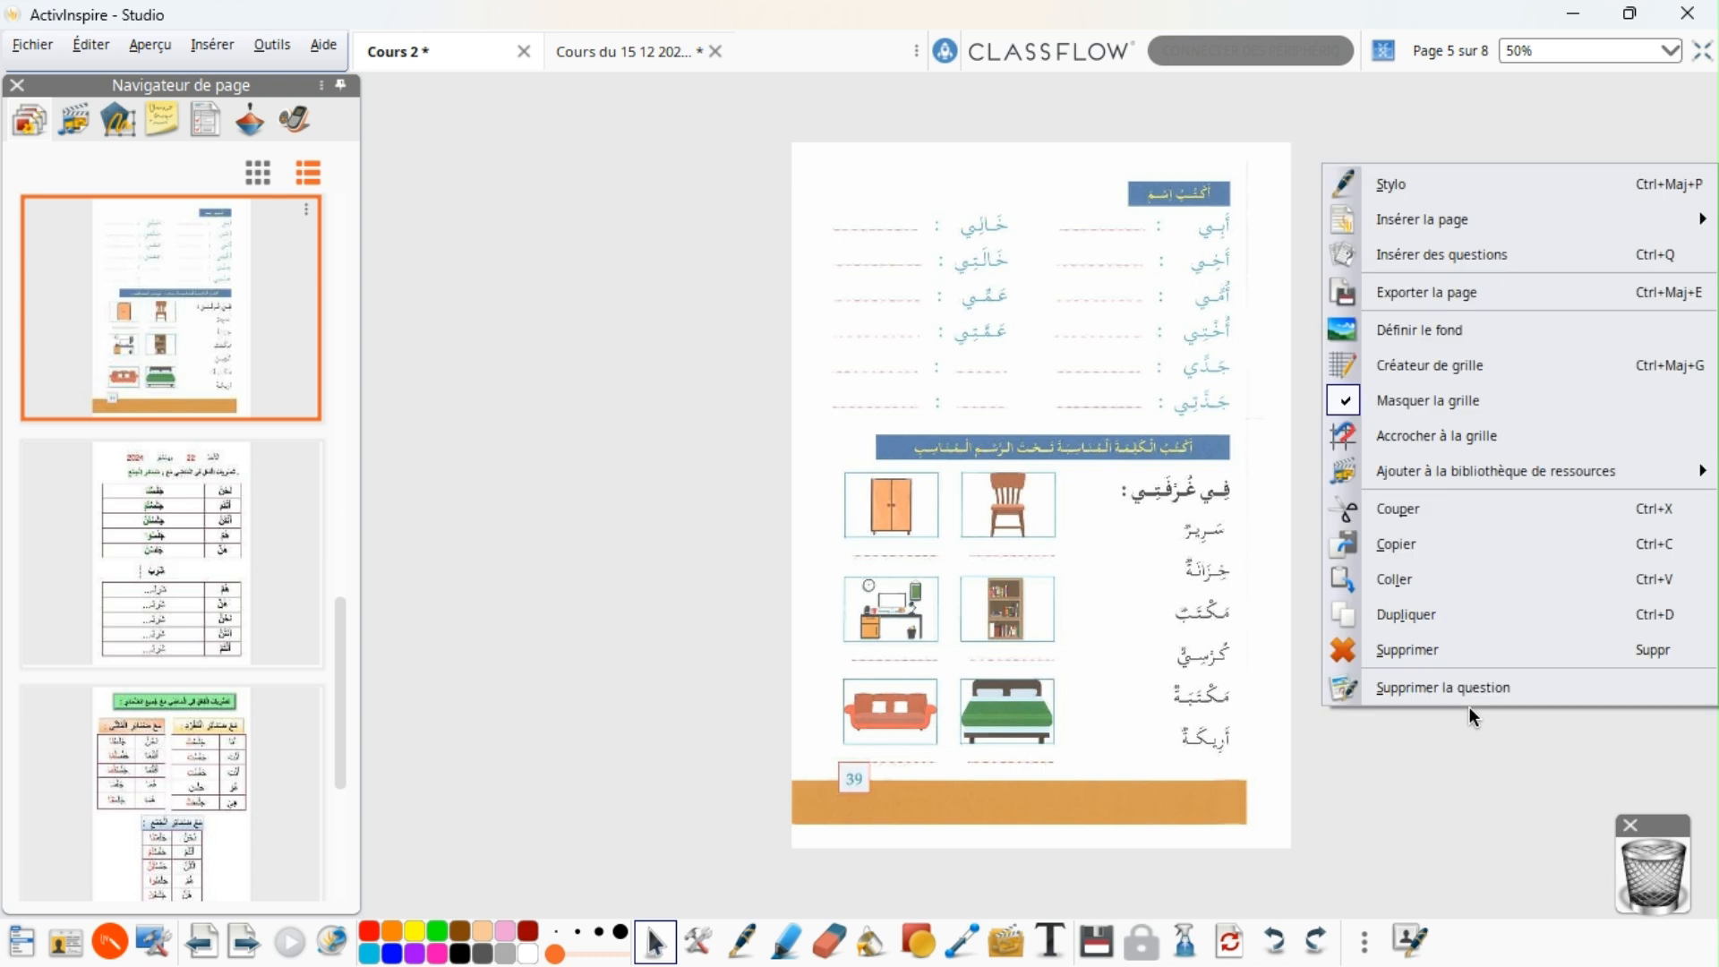
pyautogui.click(1657, 578)
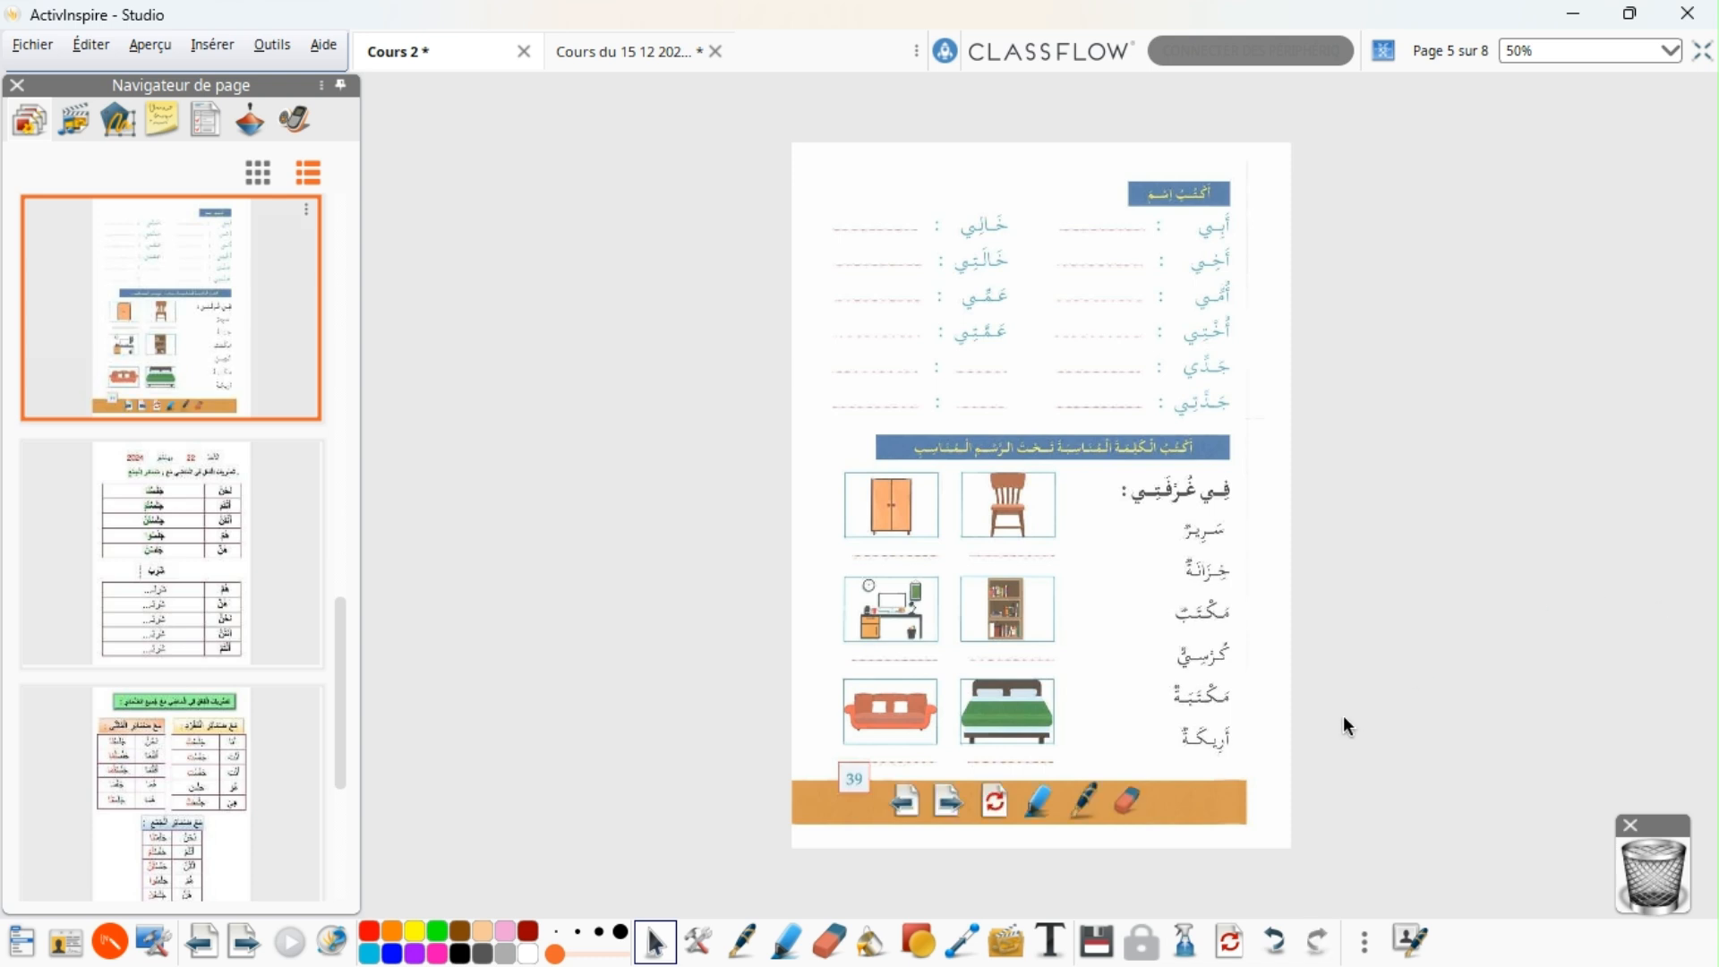
# Step: Paste the group of six icons onto page 6
pyautogui.click(173, 594)
pyautogui.rightClick(1433, 741)
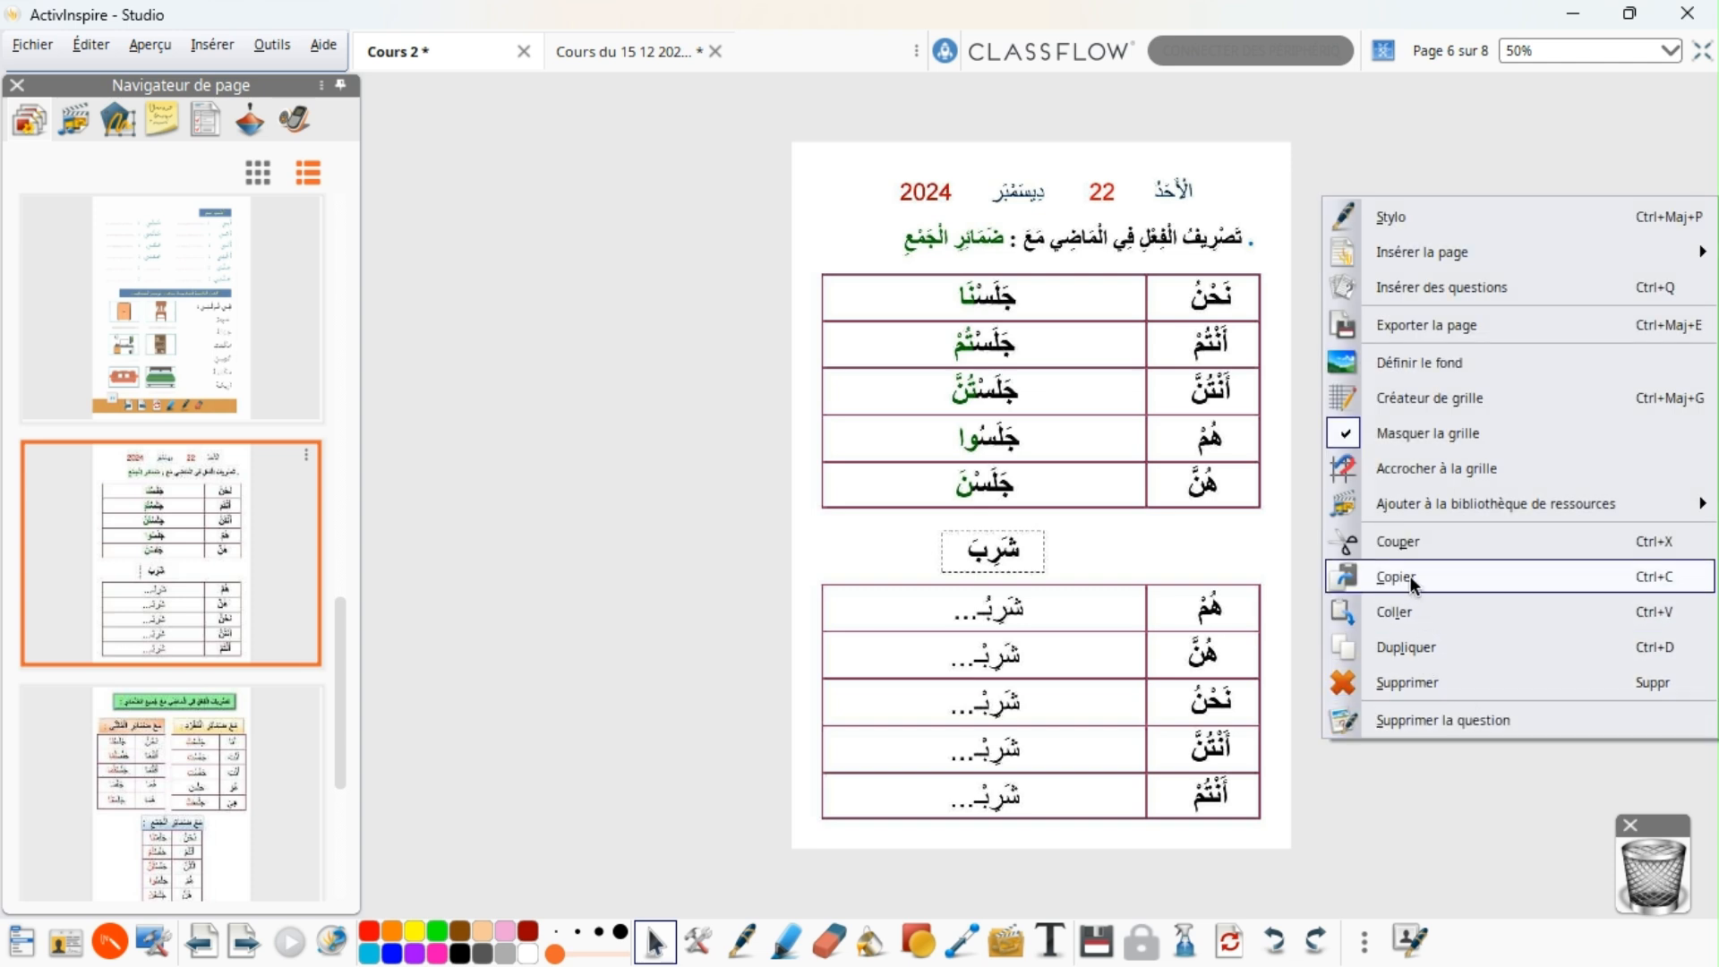
pyautogui.click(1409, 611)
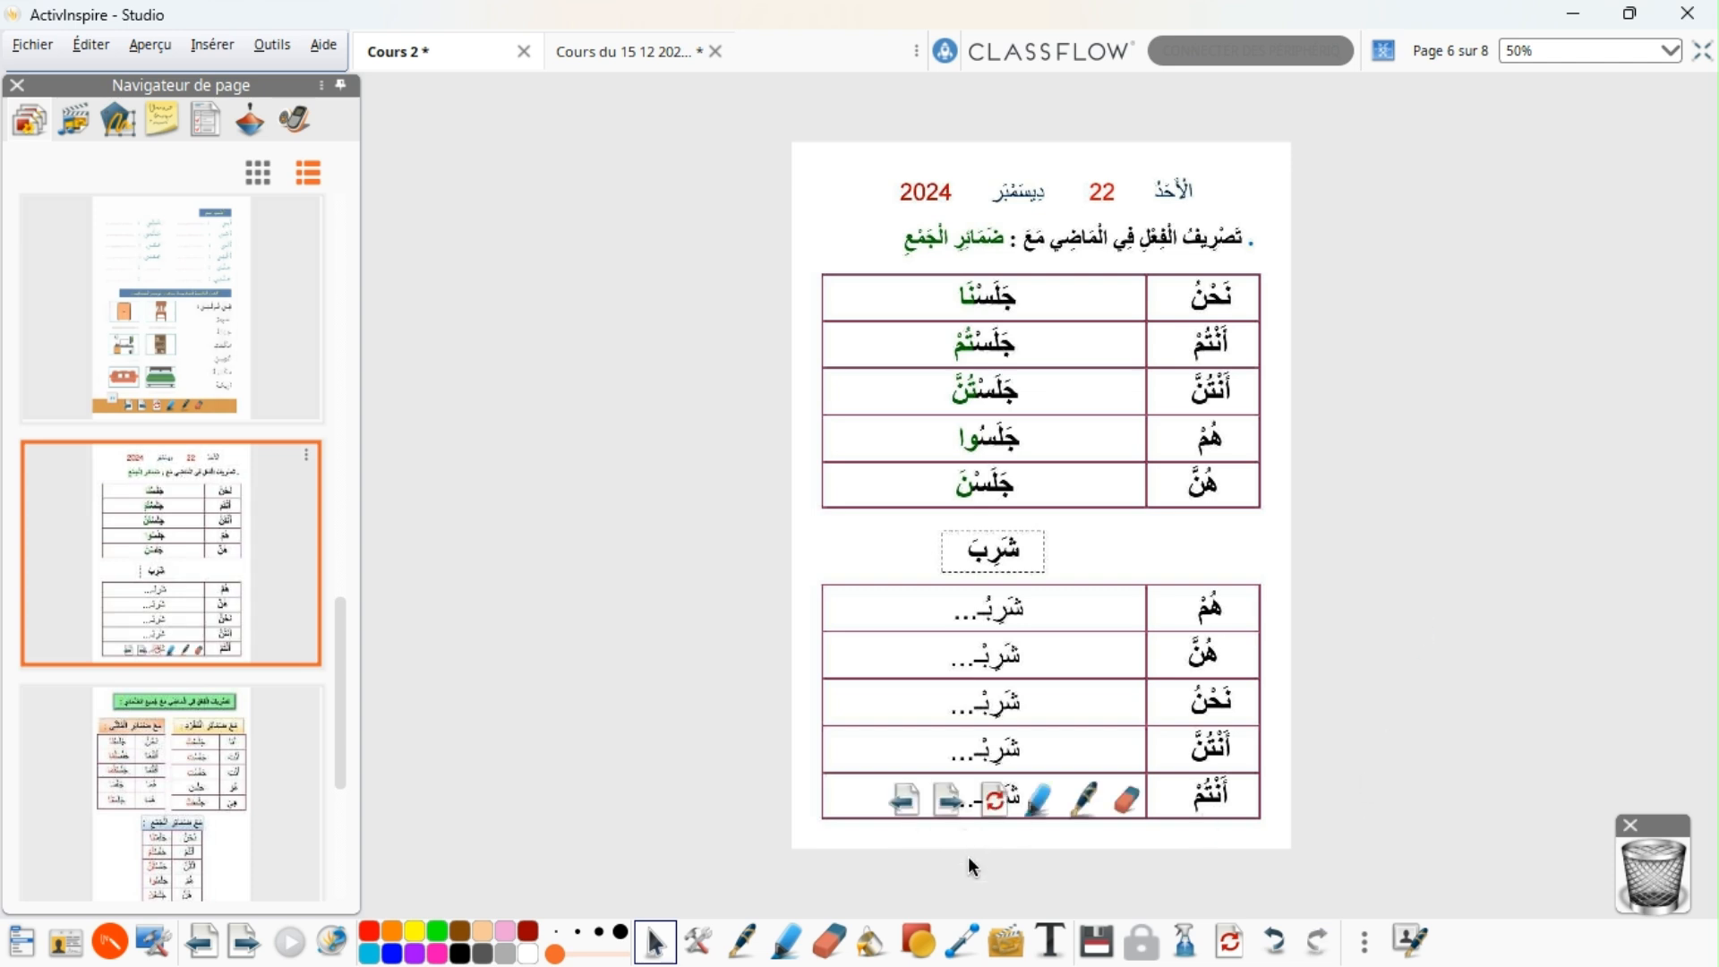
# Step: Shrink the icon group on page 6, place it just below the lower table, and set the page zoom to Ajuster
pyautogui.moveTo(1175, 879); pyautogui.dragTo(907, 802)
pyautogui.moveTo(1163, 870); pyautogui.dragTo(1107, 860)
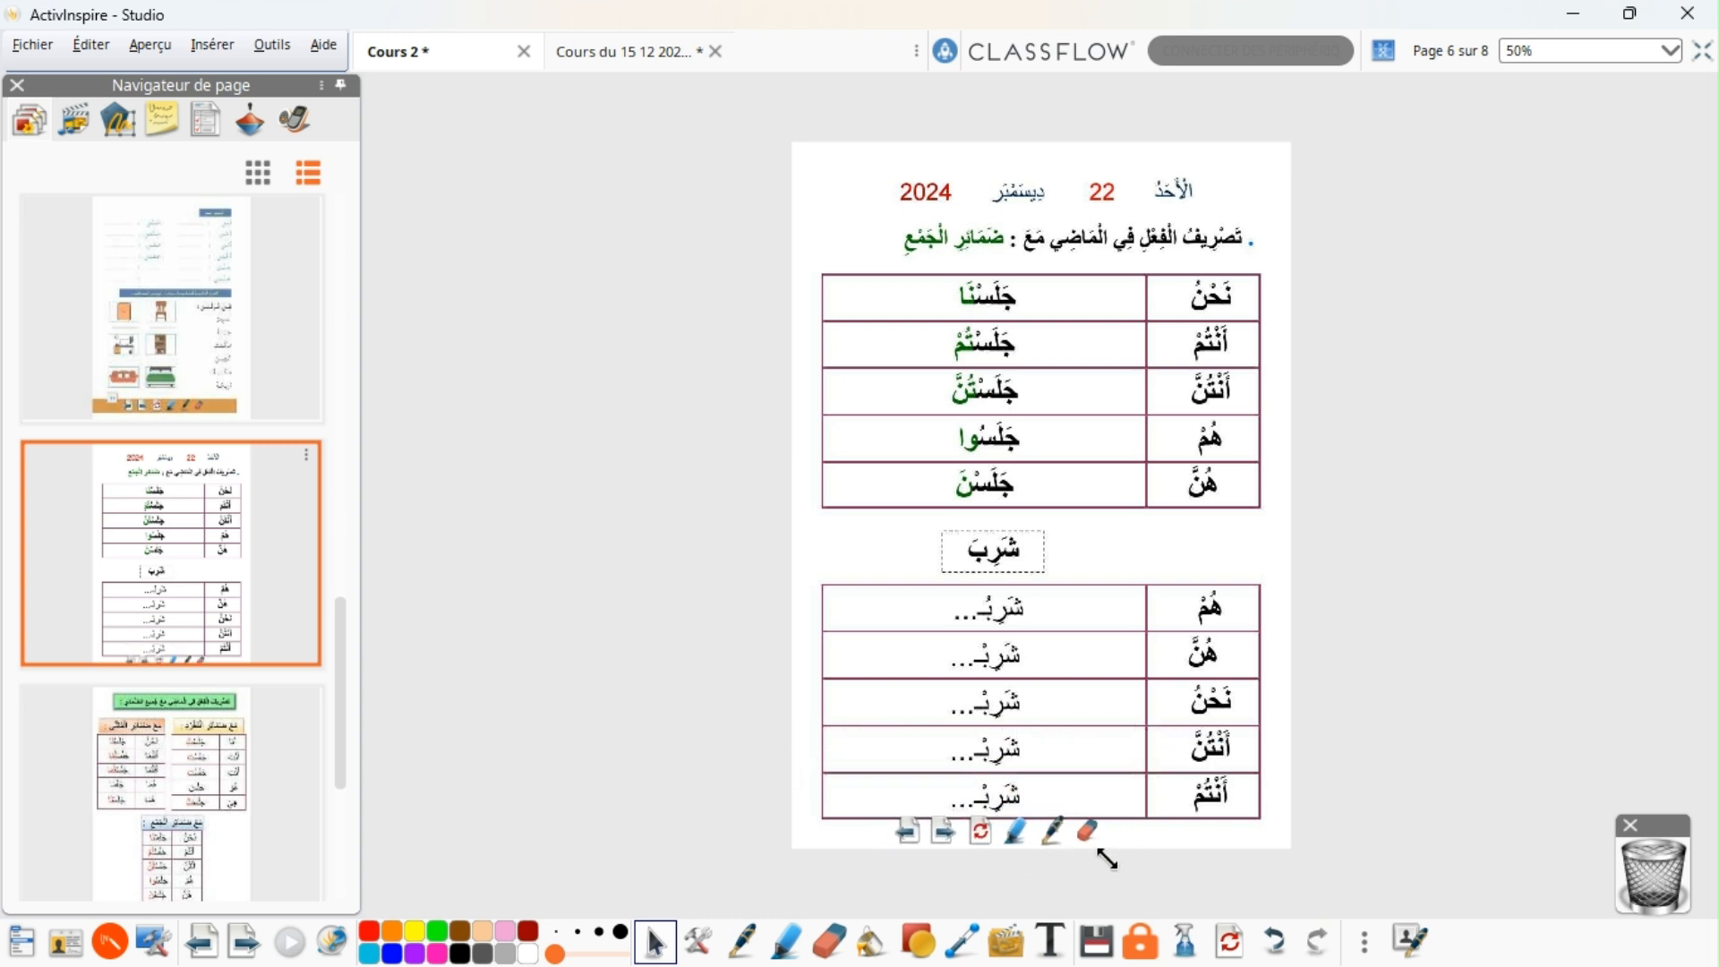
pyautogui.moveTo(798, 767); pyautogui.dragTo(829, 768)
pyautogui.click(1670, 51)
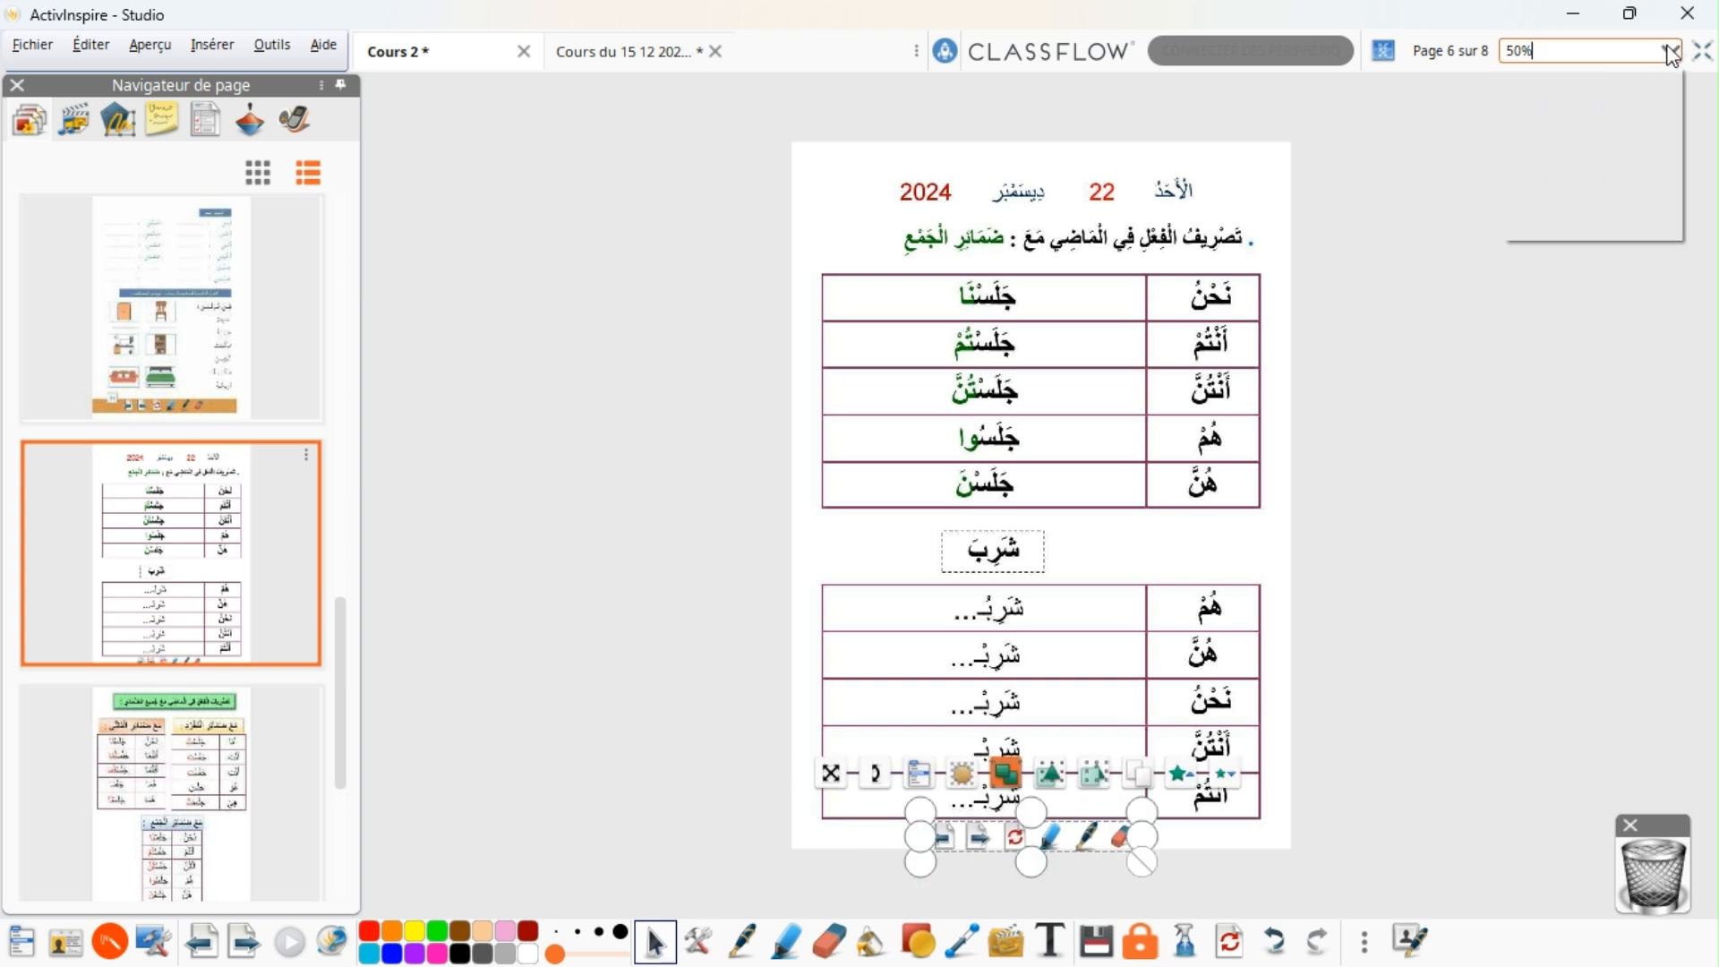
pyautogui.click(1629, 72)
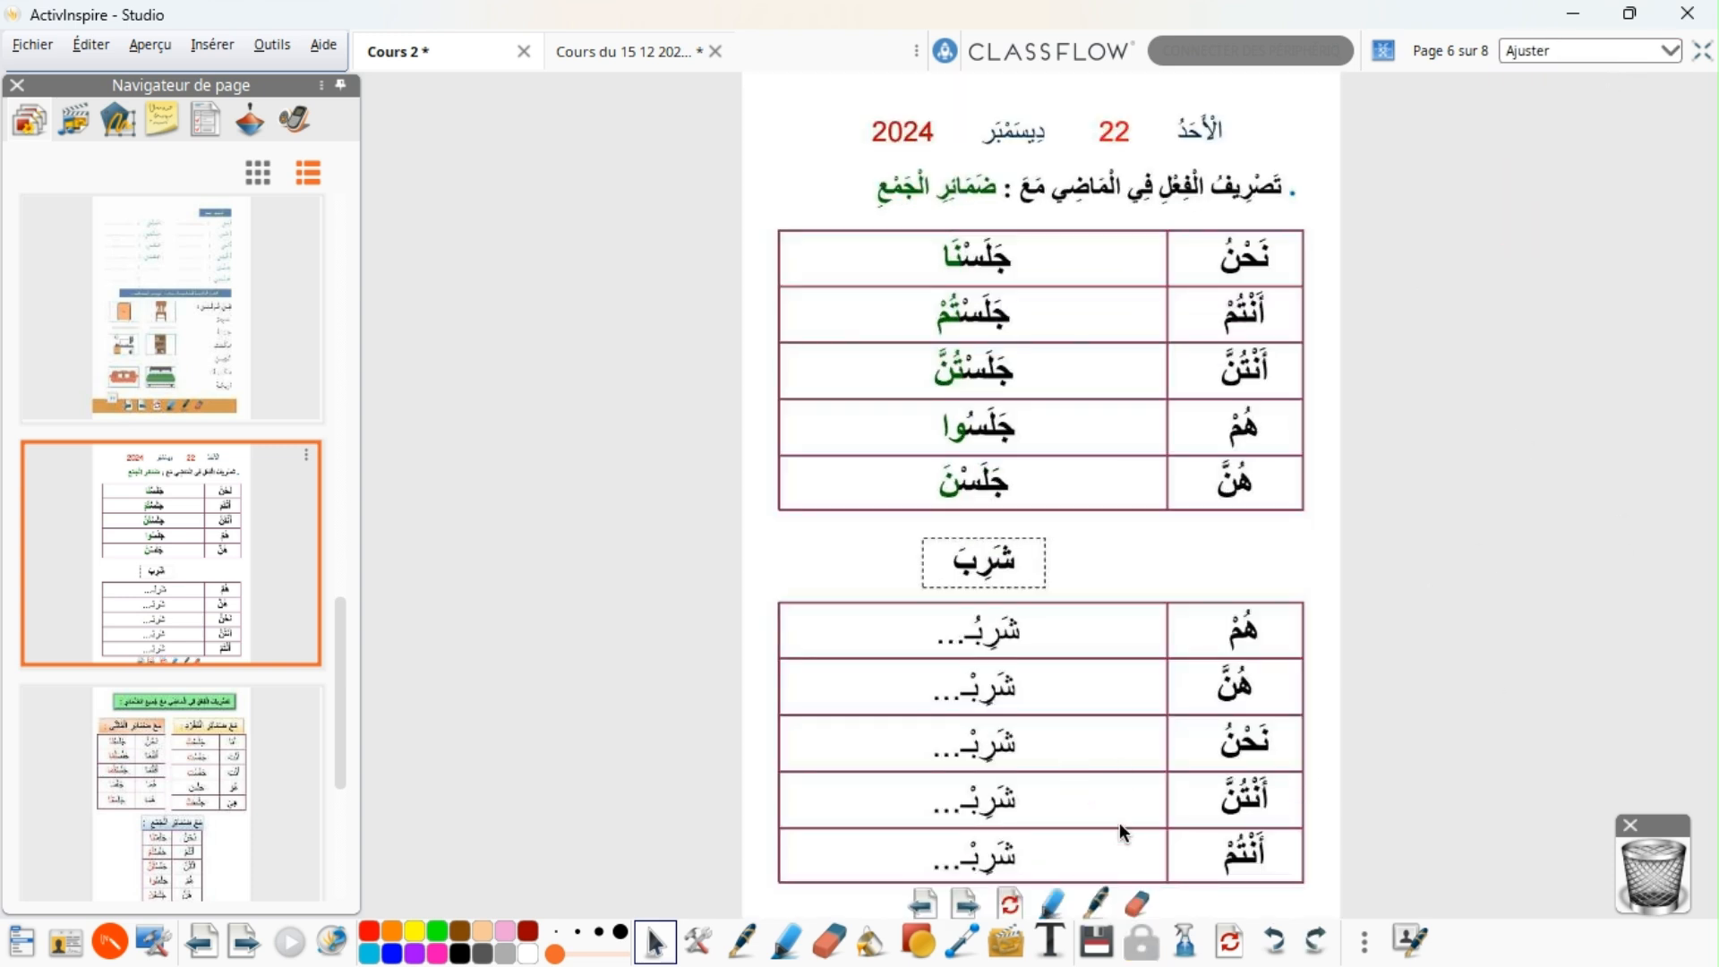
# Step: Add the Stylo and Gomme action icons in the empty area beside page 8
pyautogui.click(209, 765)
pyautogui.scroll(-3, 225, 750)
pyautogui.click(179, 733)
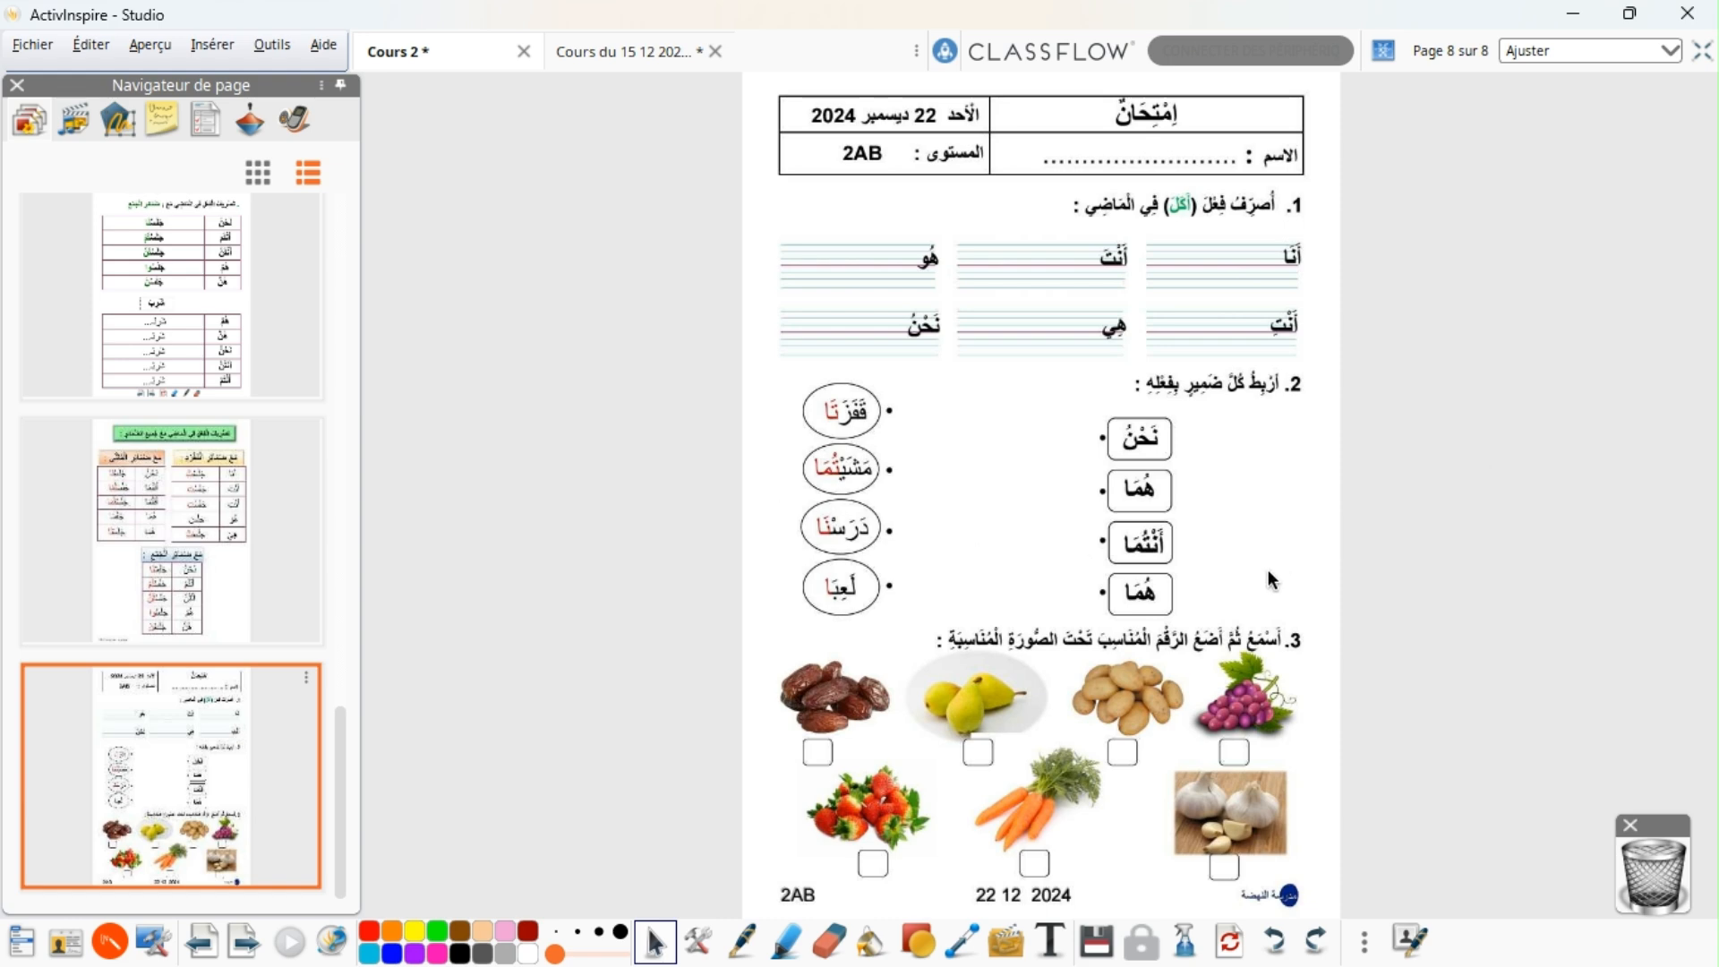
pyautogui.click(251, 121)
pyautogui.click(56, 234)
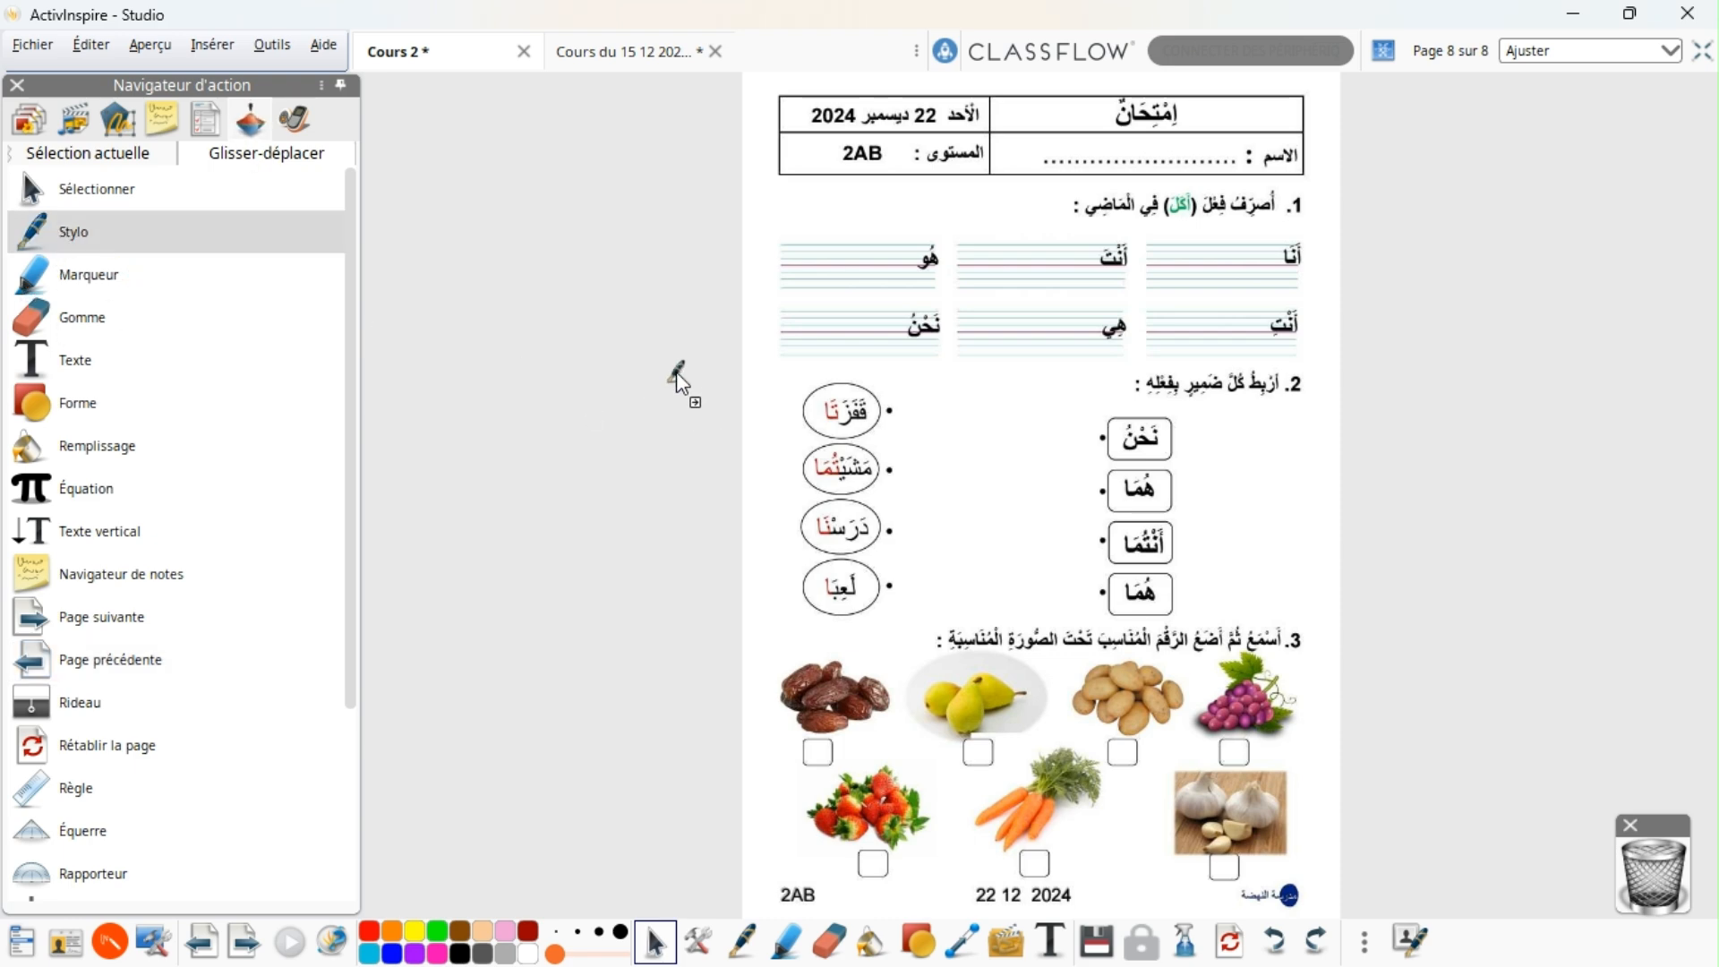
pyautogui.click(90, 324)
pyautogui.moveTo(631, 333); pyautogui.dragTo(629, 314)
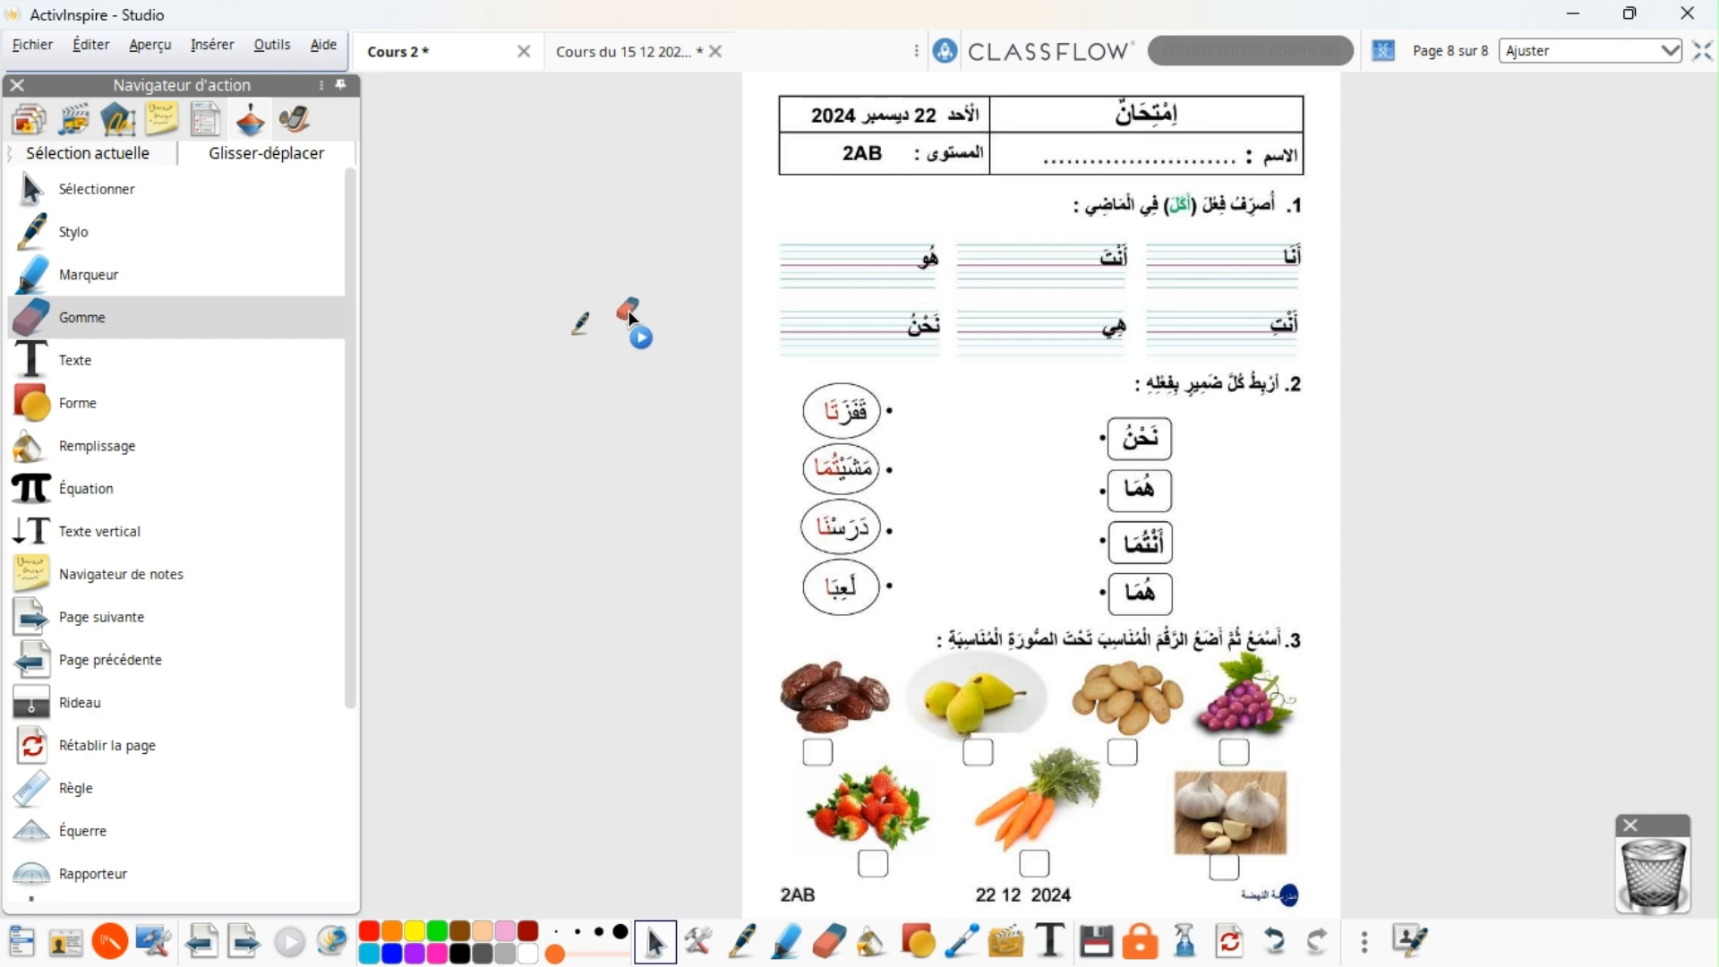
# Step: Select the pen and eraser icons together and align them with Aligner au centre Y
pyautogui.moveTo(520, 269)
pyautogui.mouseDown()
pyautogui.moveTo(542, 335)
pyautogui.moveTo(690, 365)
pyautogui.mouseUp()
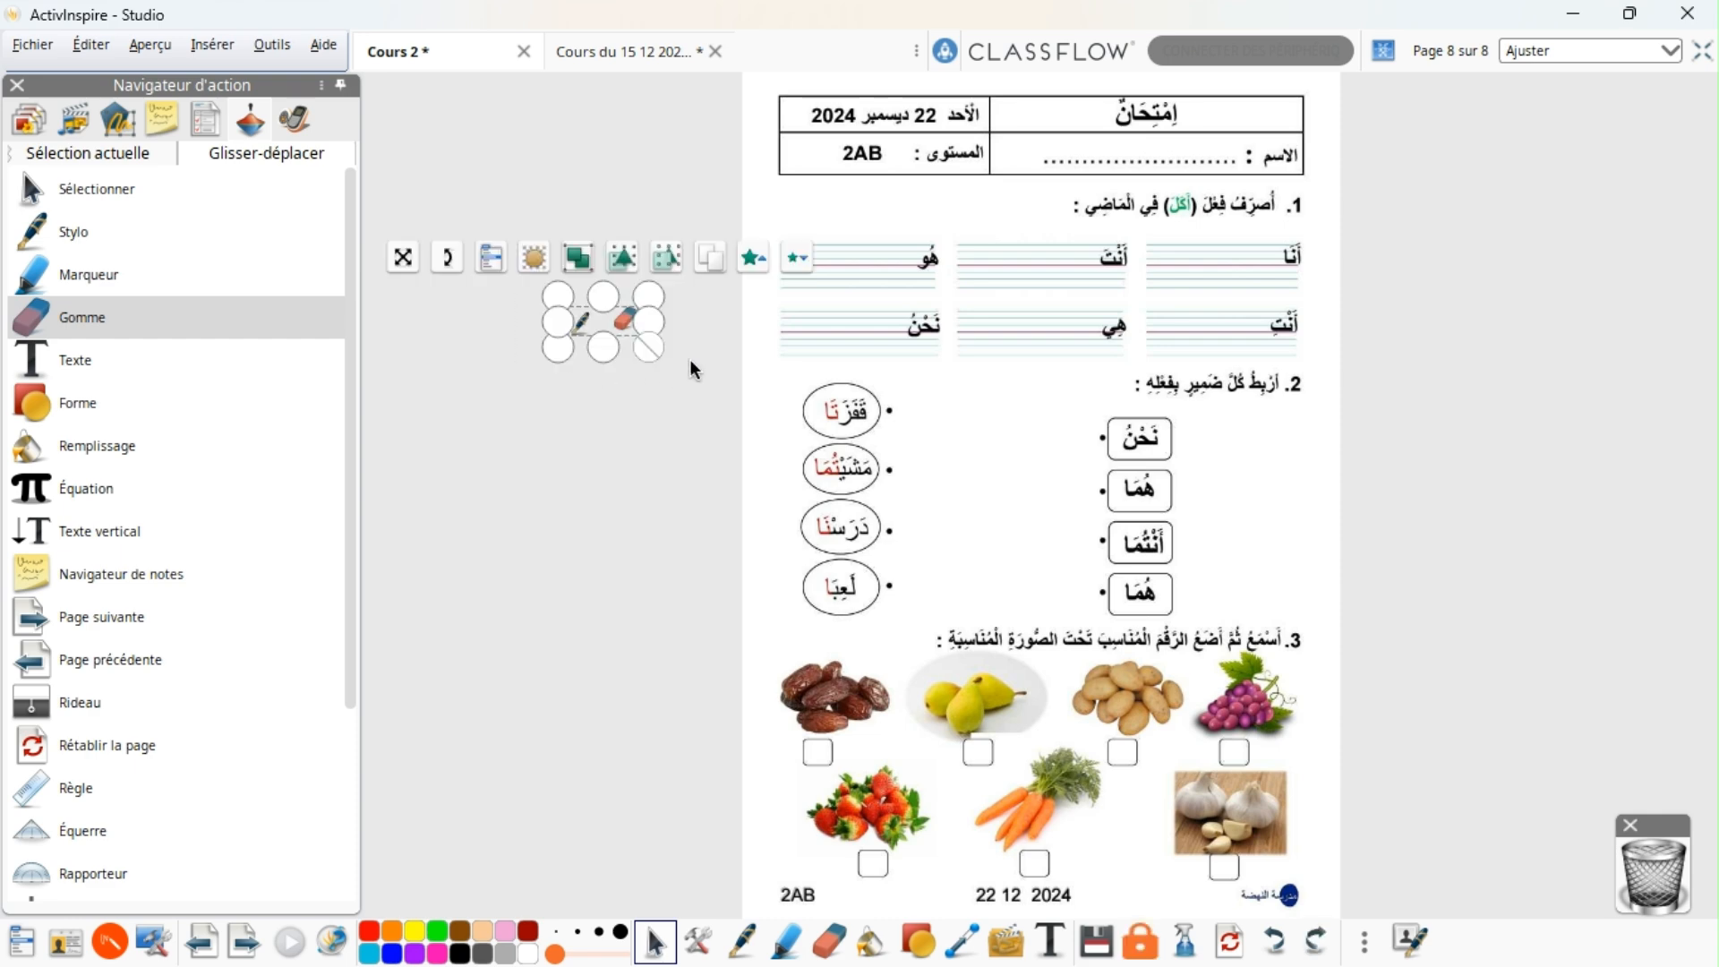
pyautogui.click(92, 44)
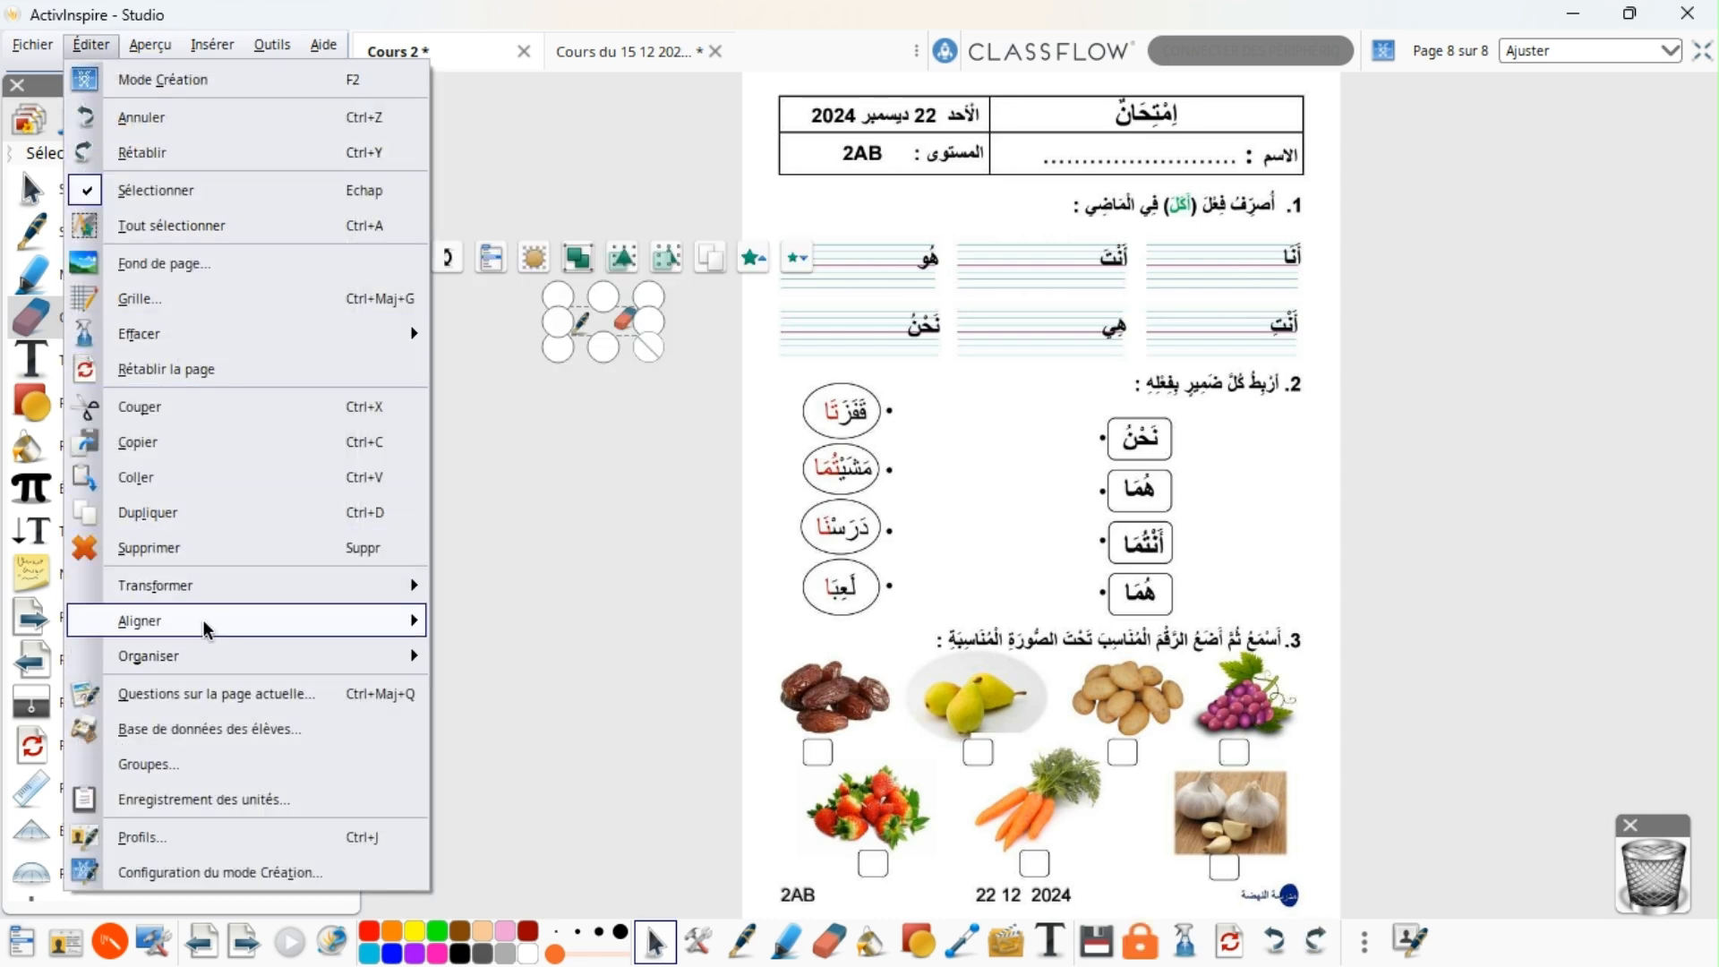
pyautogui.moveTo(206, 629)
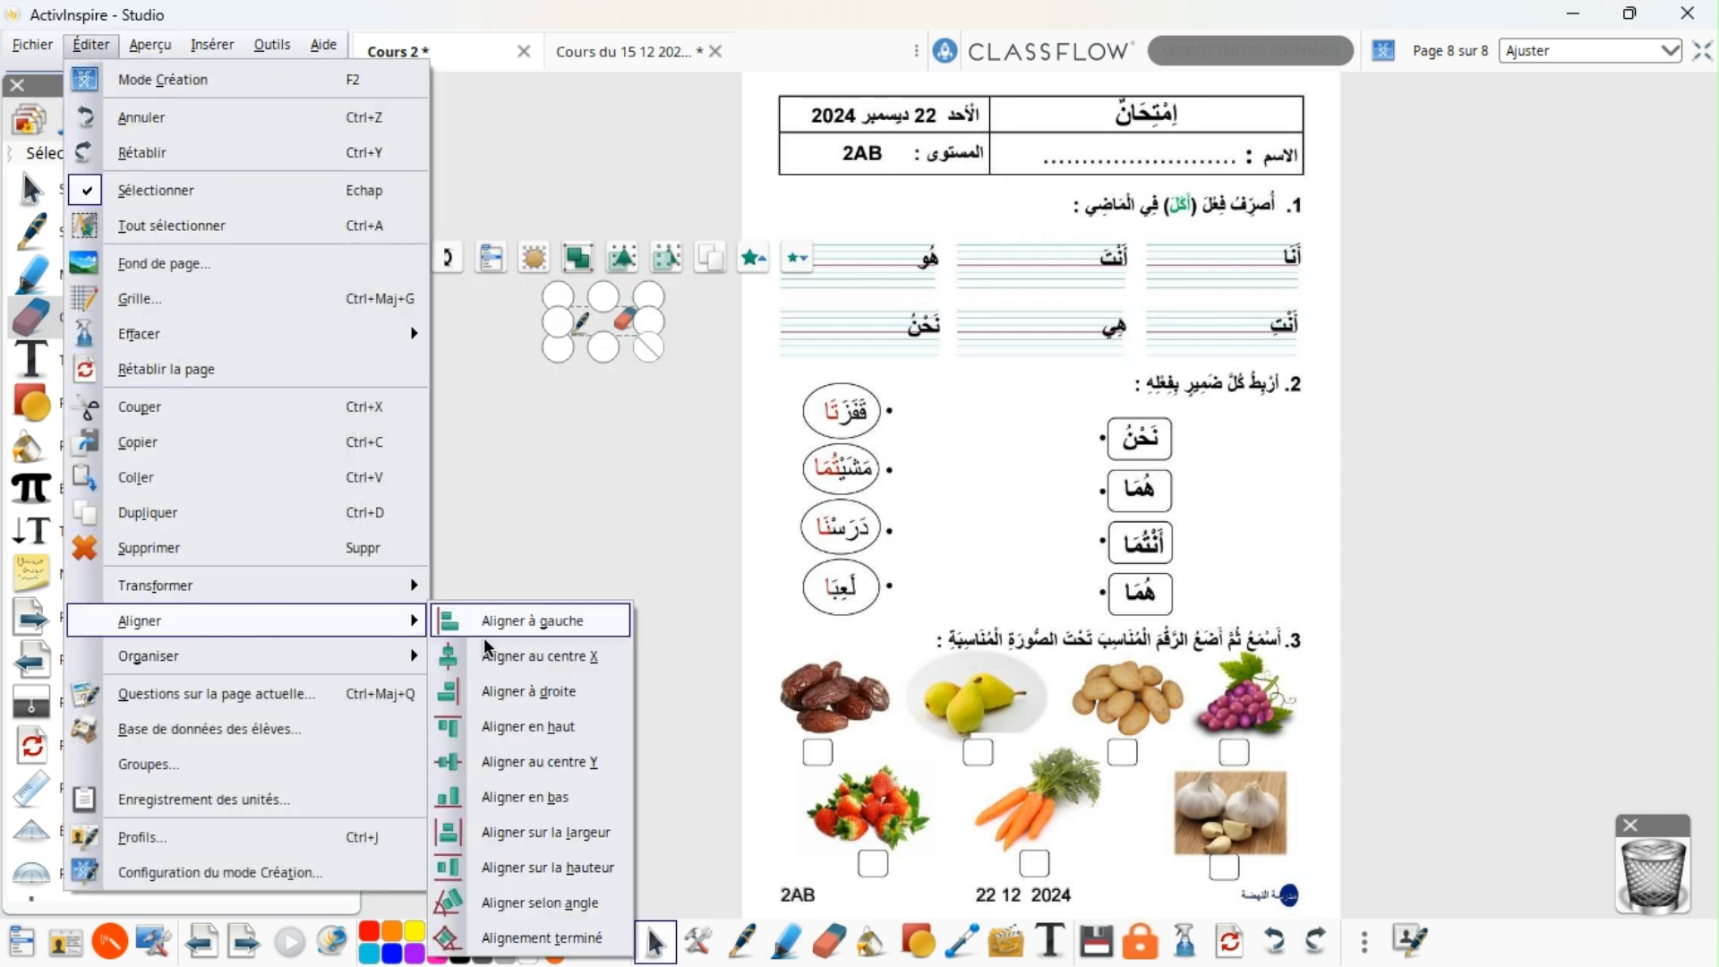
pyautogui.click(539, 762)
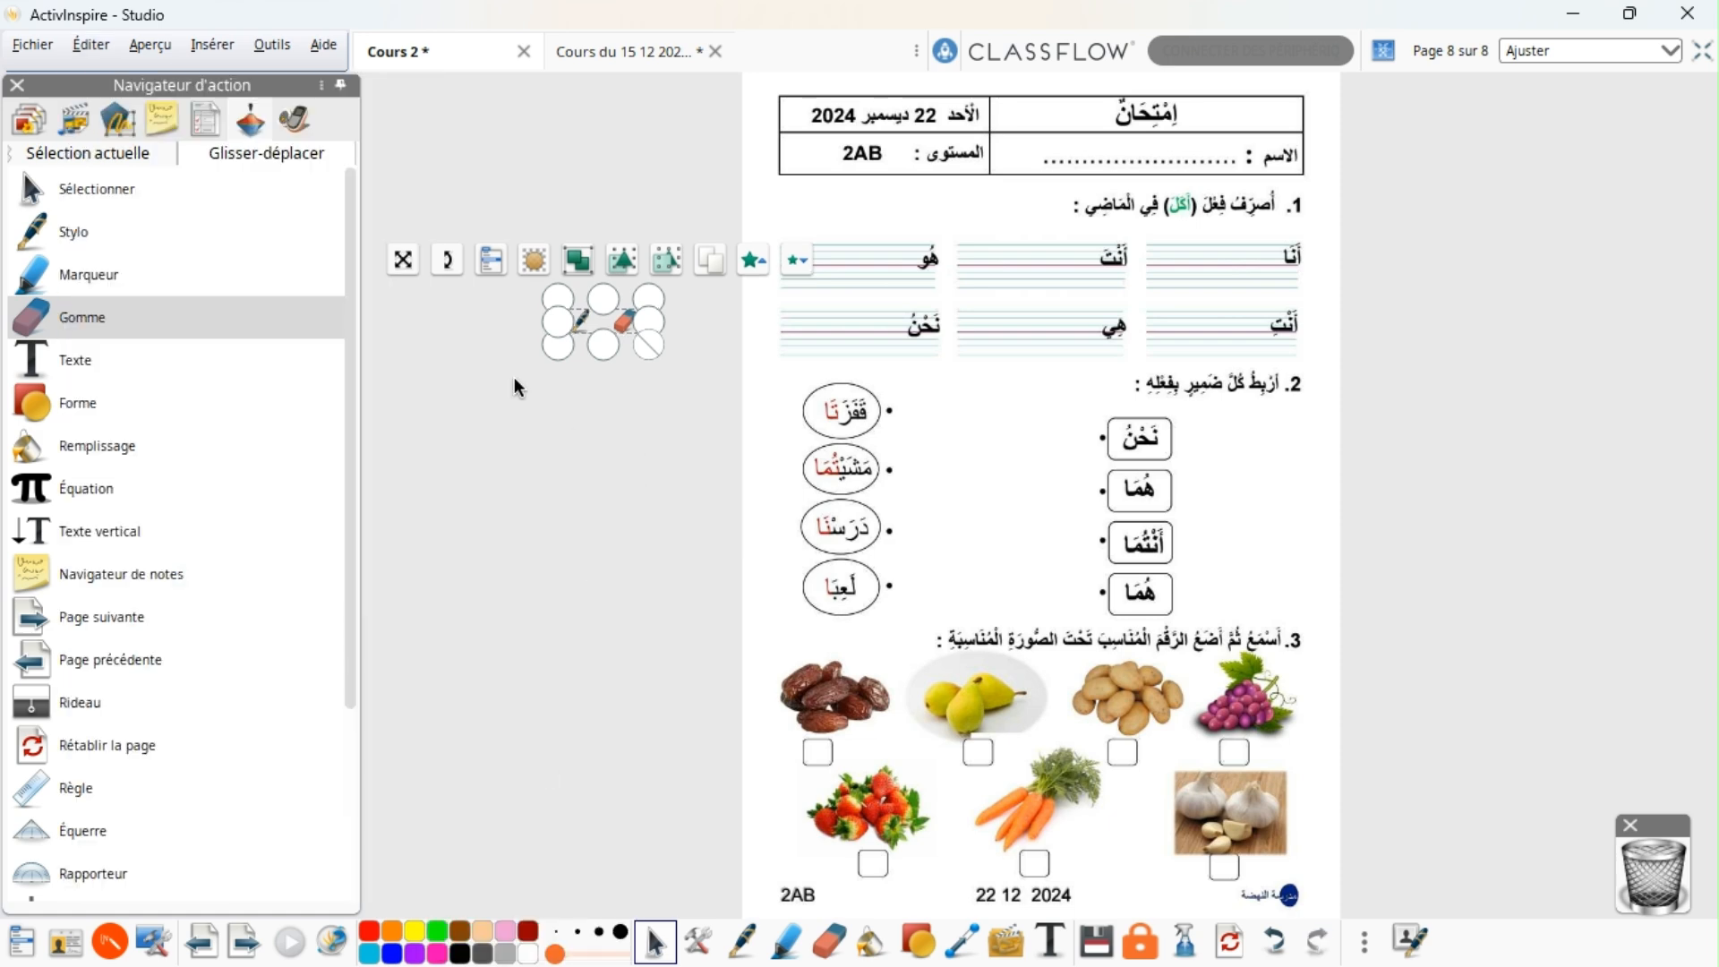
# Step: Enlarge the pen and eraser pair and place copies beside exercise 1, beside exercise 2 and at the foot of page 8
pyautogui.moveTo(403, 260)
pyautogui.mouseDown()
pyautogui.moveTo(469, 291)
pyautogui.moveTo(439, 314)
pyautogui.moveTo(634, 373)
pyautogui.moveTo(804, 336)
pyautogui.moveTo(1056, 403)
pyautogui.moveTo(779, 459)
pyautogui.moveTo(1049, 409)
pyautogui.mouseUp()
pyautogui.moveTo(1303, 499); pyautogui.dragTo(1343, 560)
pyautogui.moveTo(1052, 412)
pyautogui.mouseDown()
pyautogui.moveTo(1034, 451)
pyautogui.moveTo(694, 220)
pyautogui.moveTo(738, 123)
pyautogui.moveTo(796, 142)
pyautogui.moveTo(944, 468)
pyautogui.moveTo(932, 787)
pyautogui.moveTo(932, 746)
pyautogui.moveTo(660, 568)
pyautogui.moveTo(934, 824)
pyautogui.moveTo(1212, 752)
pyautogui.moveTo(940, 813)
pyautogui.moveTo(952, 801)
pyautogui.mouseUp()
pyautogui.click(1363, 422)
pyautogui.click(1100, 143)
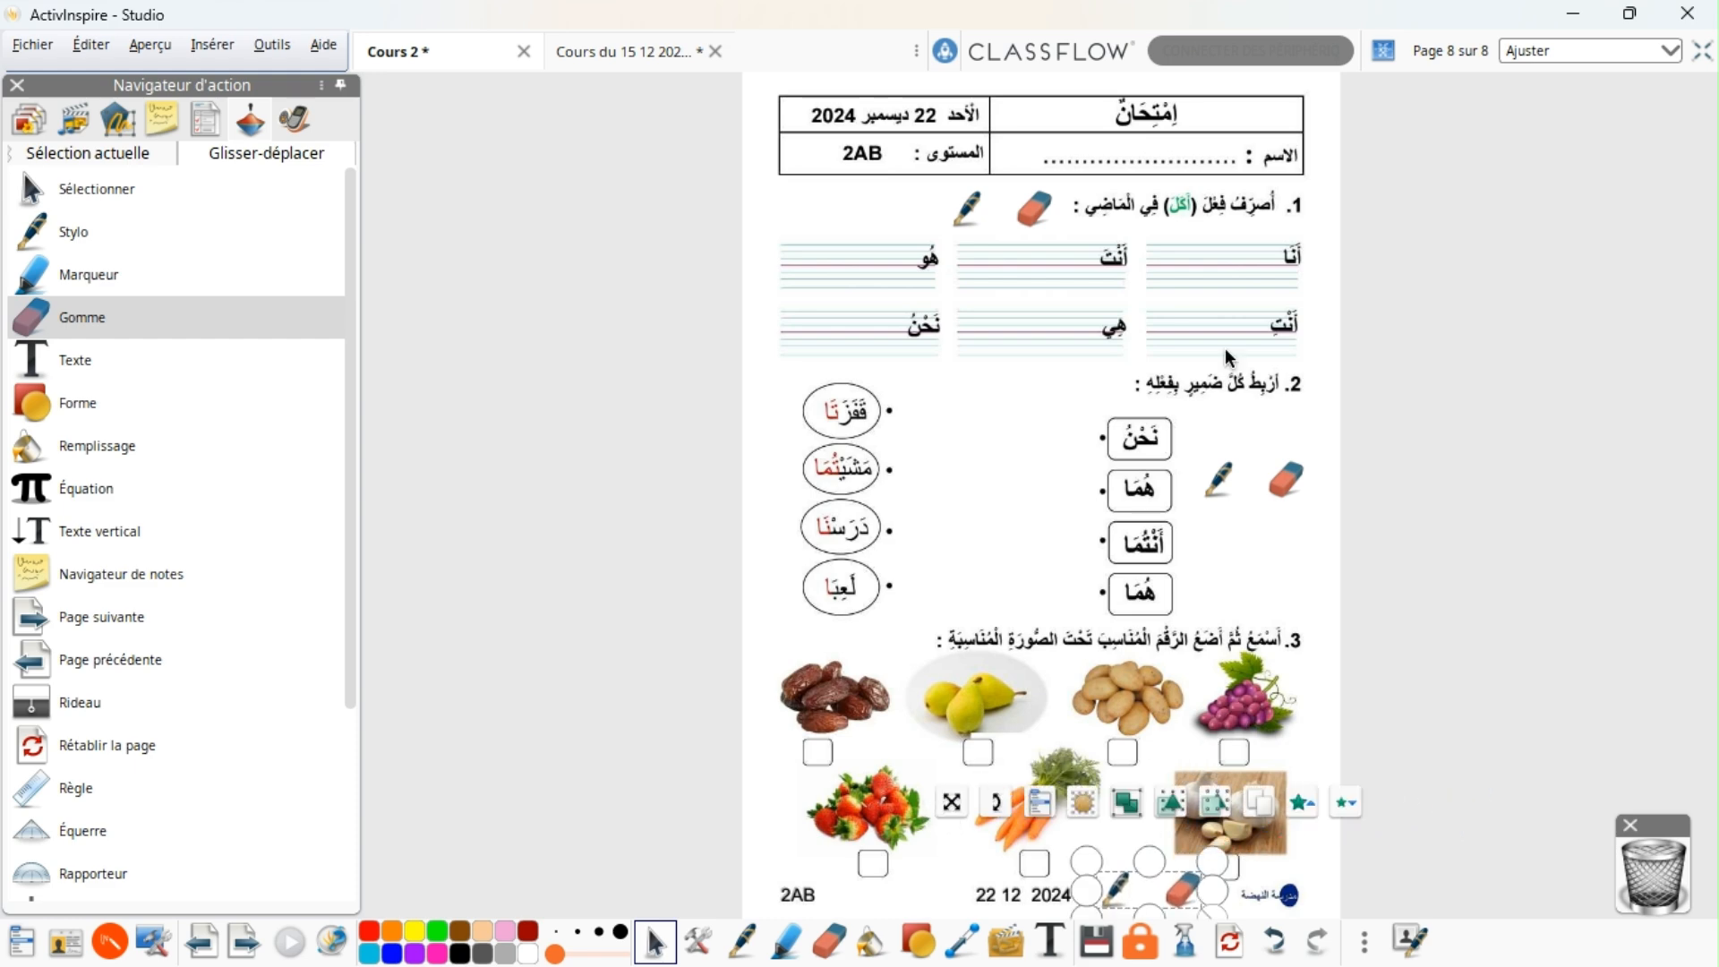
# Step: Set the zoom to Ajuster à la largeur and examine the icons placed on page 8
pyautogui.click(1674, 48)
pyautogui.click(1617, 105)
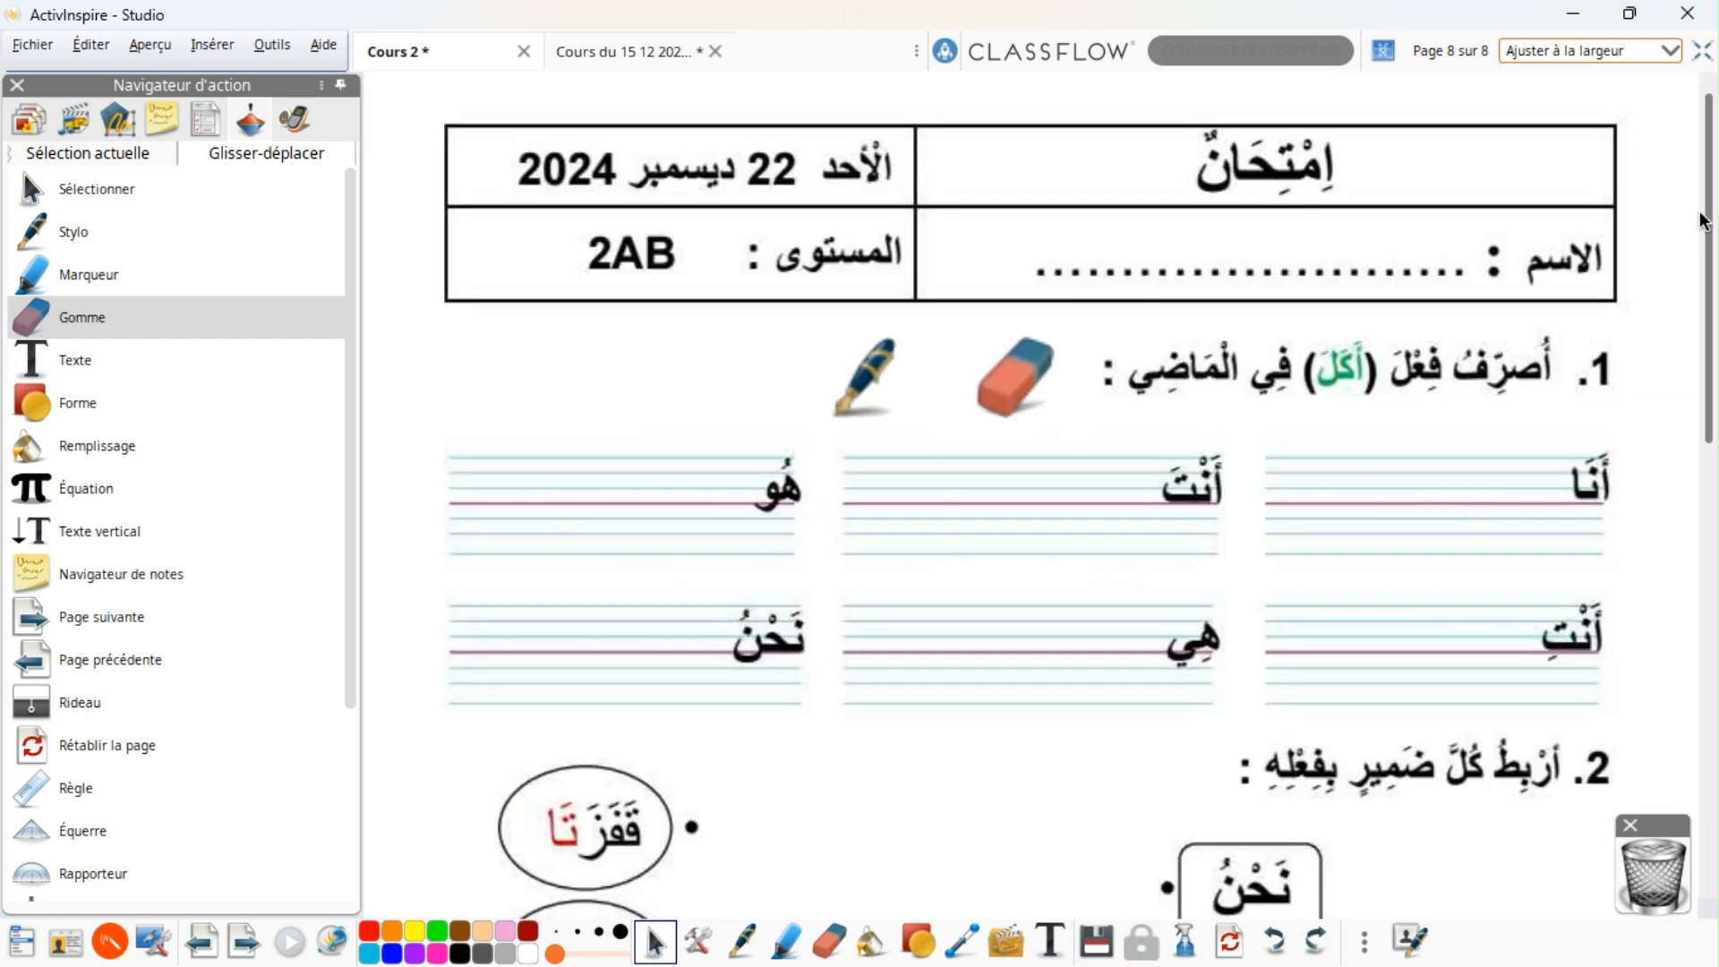
pyautogui.scroll(-3, 832, 224)
pyautogui.moveTo(1712, 228); pyautogui.dragTo(1669, 136)
pyautogui.scroll(-3, 1030, 492)
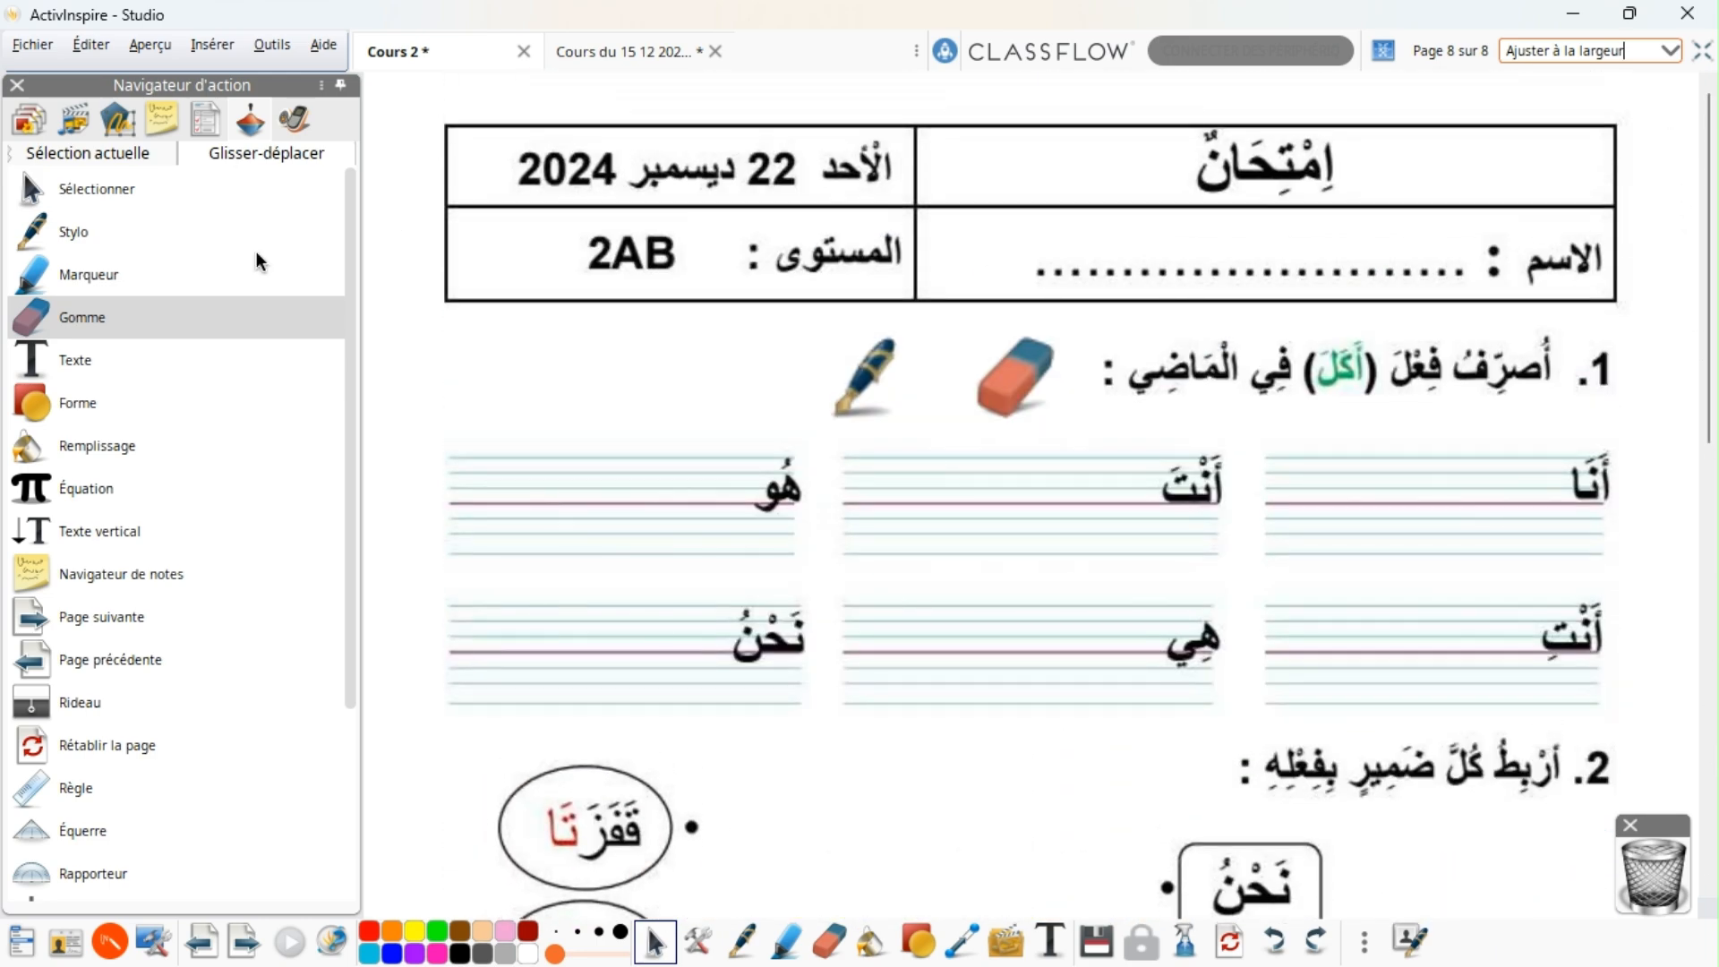
# Step: Go back to page 1 at Ajuster zoom and test the next-page icons through to page 3
pyautogui.click(31, 121)
pyautogui.scroll(10, 181, 334)
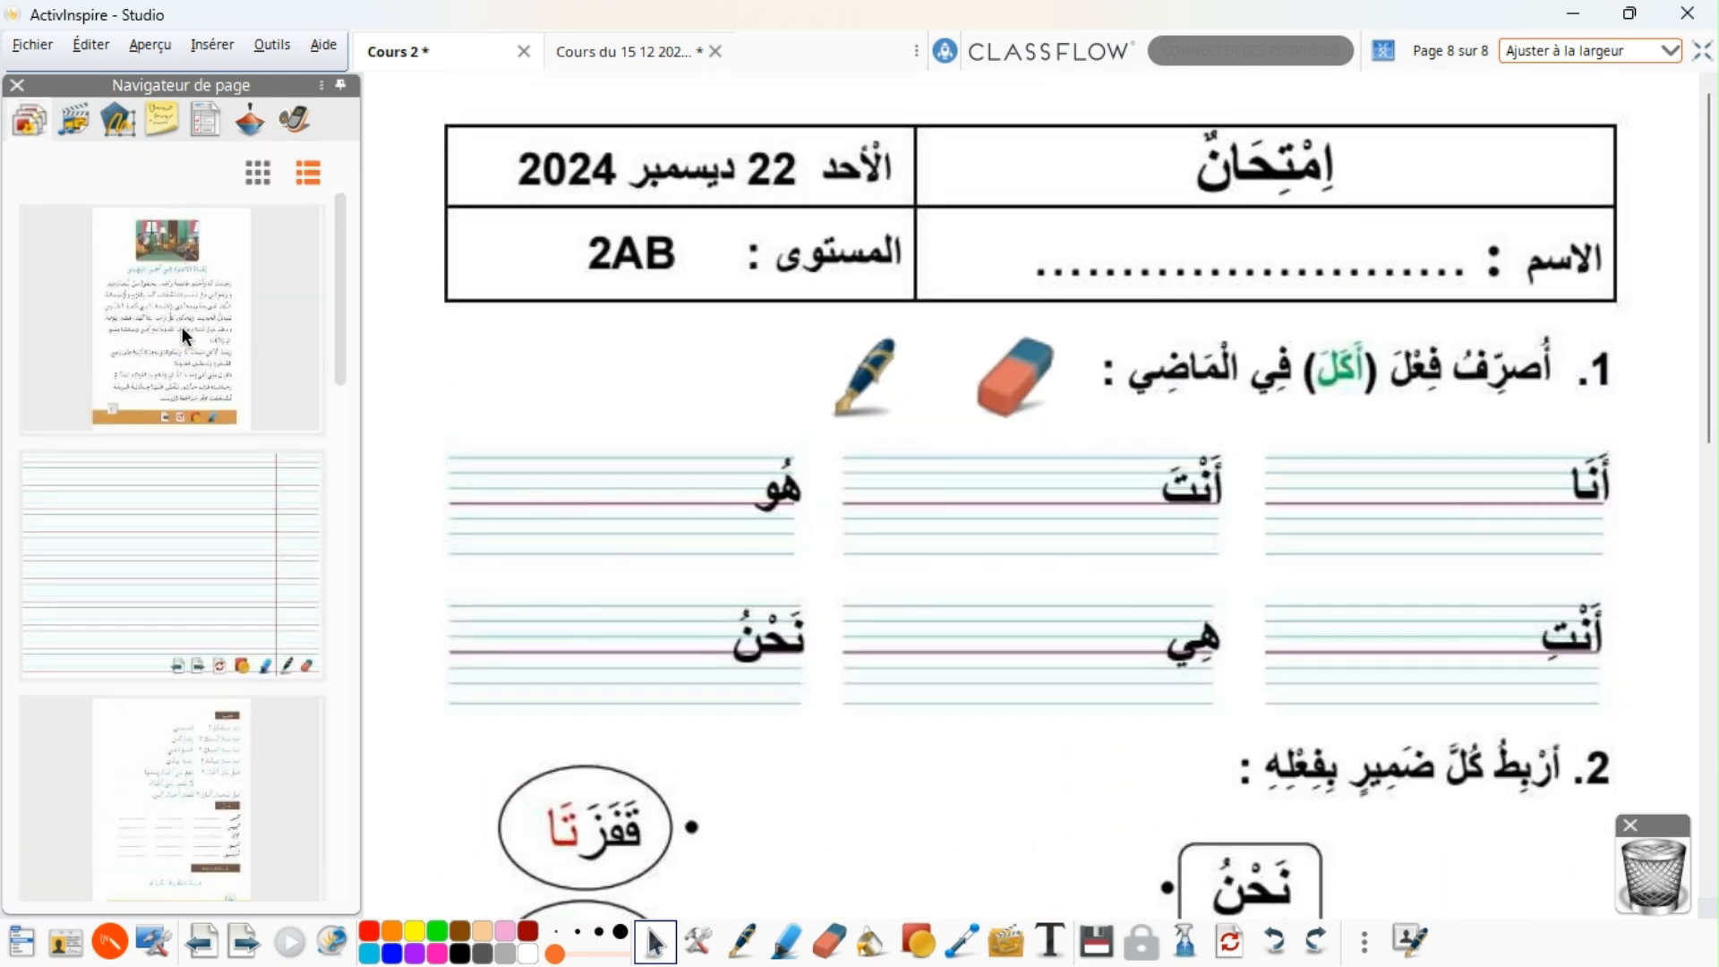
pyautogui.click(181, 334)
pyautogui.click(1667, 47)
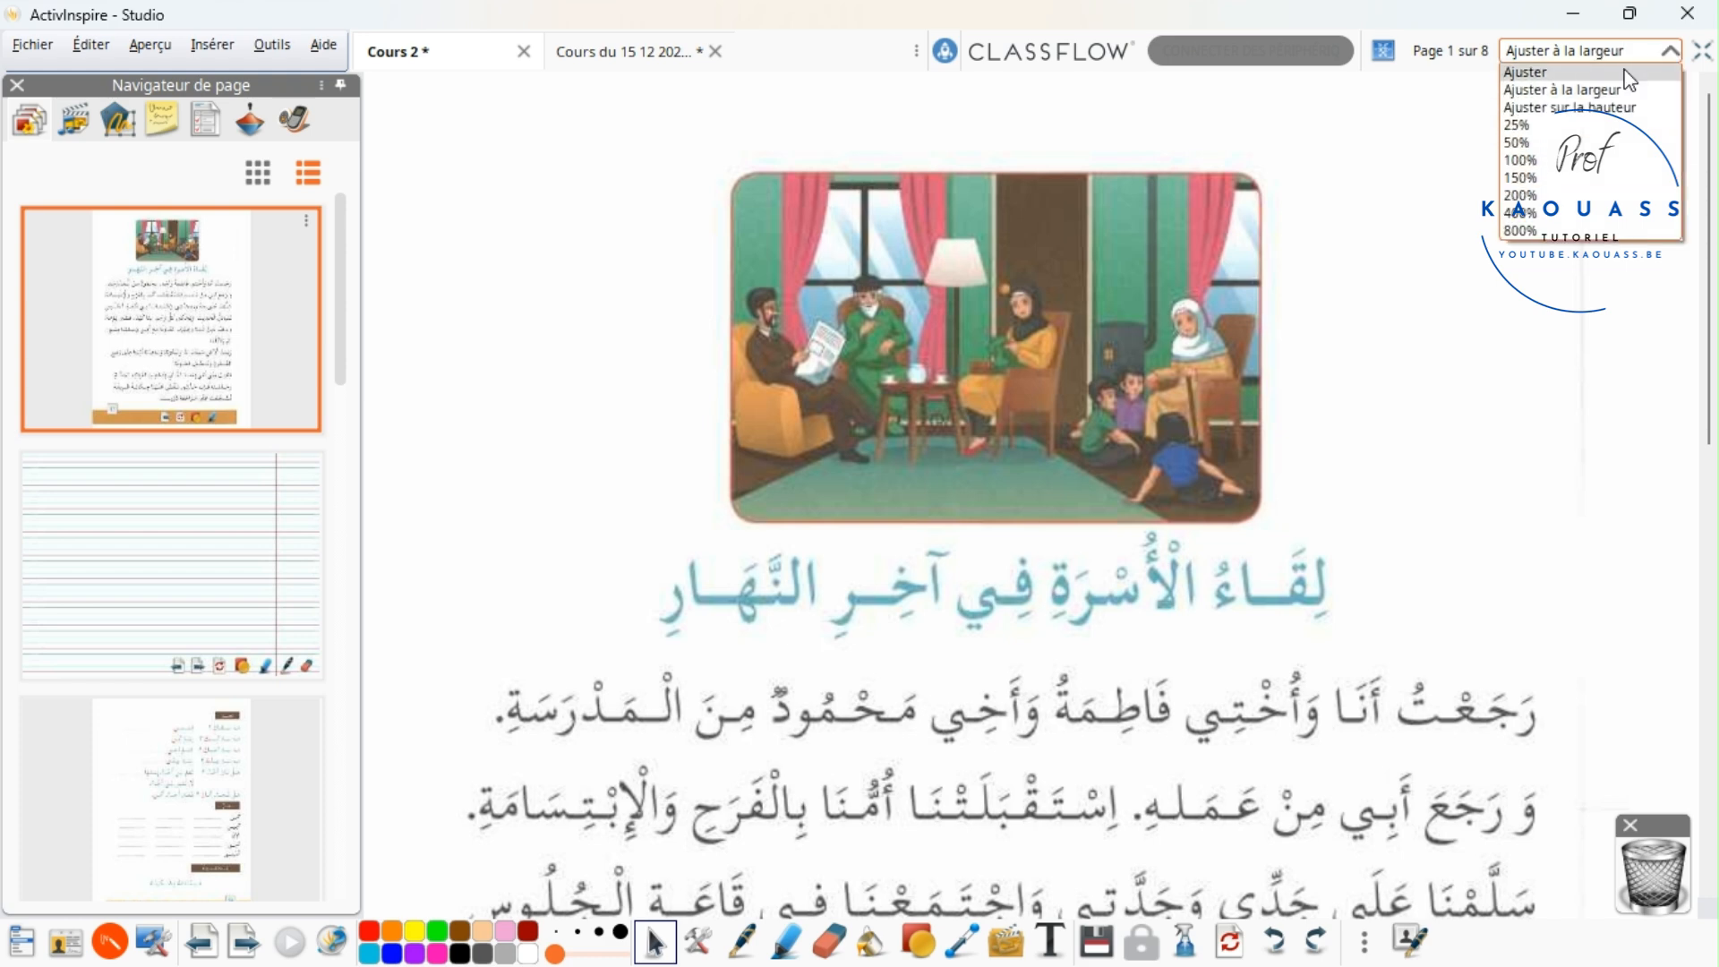
pyautogui.click(1540, 66)
pyautogui.click(1022, 874)
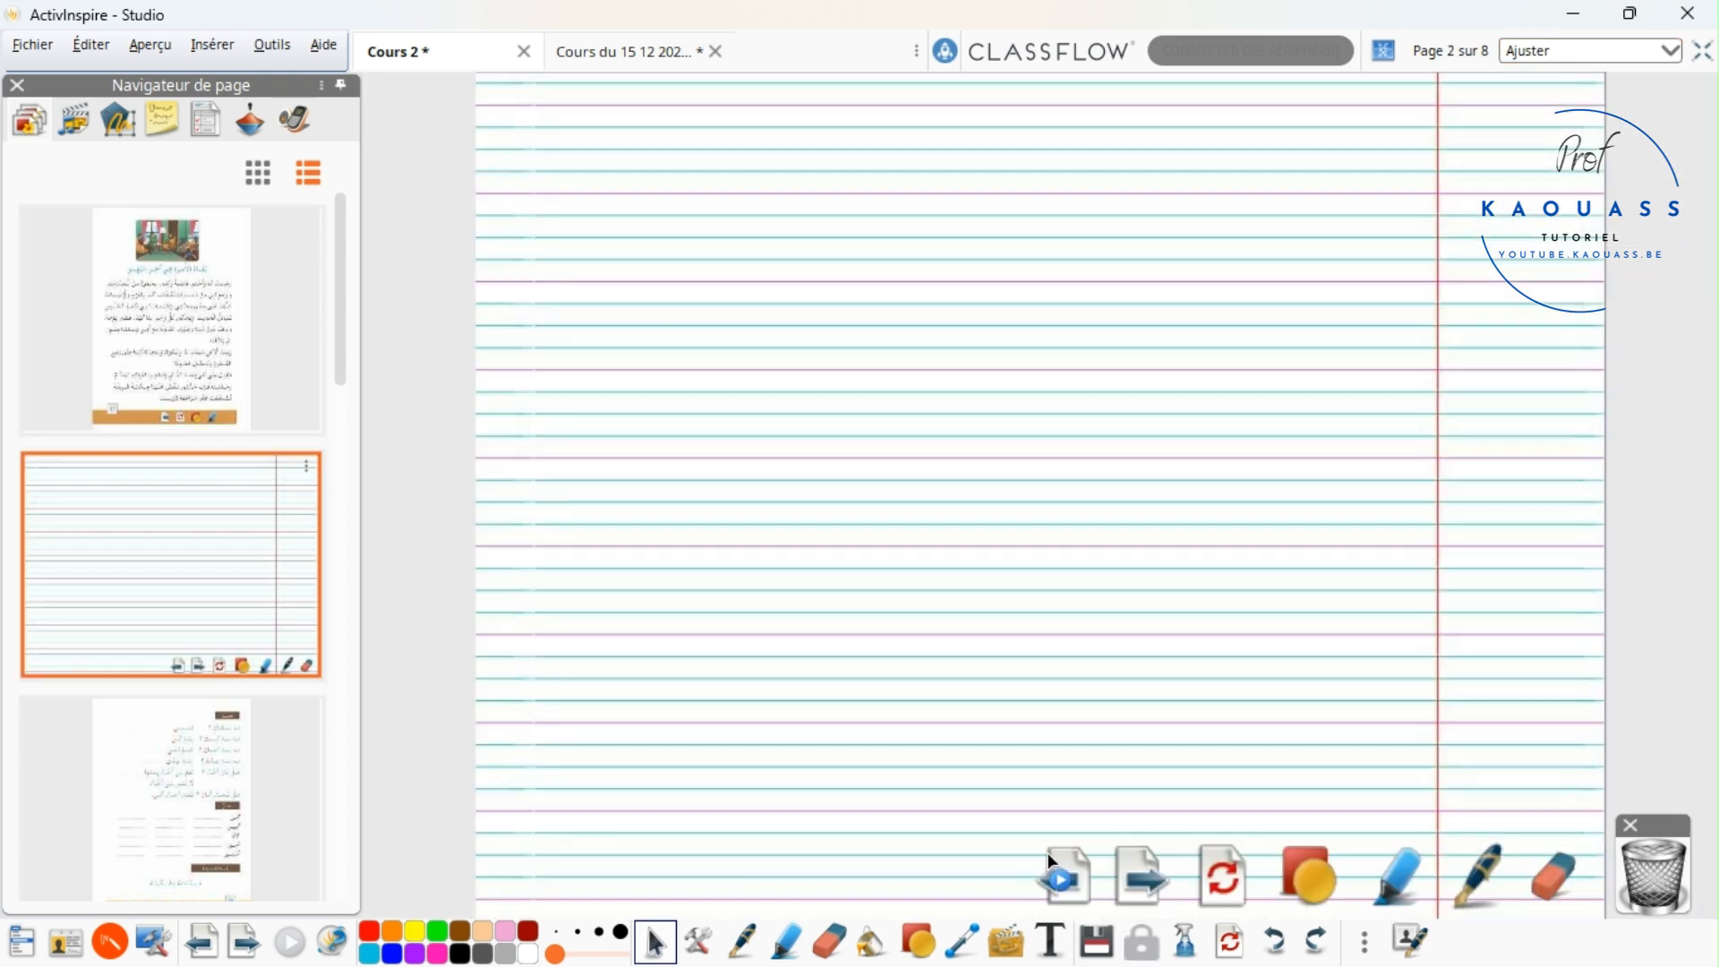
pyautogui.click(1138, 879)
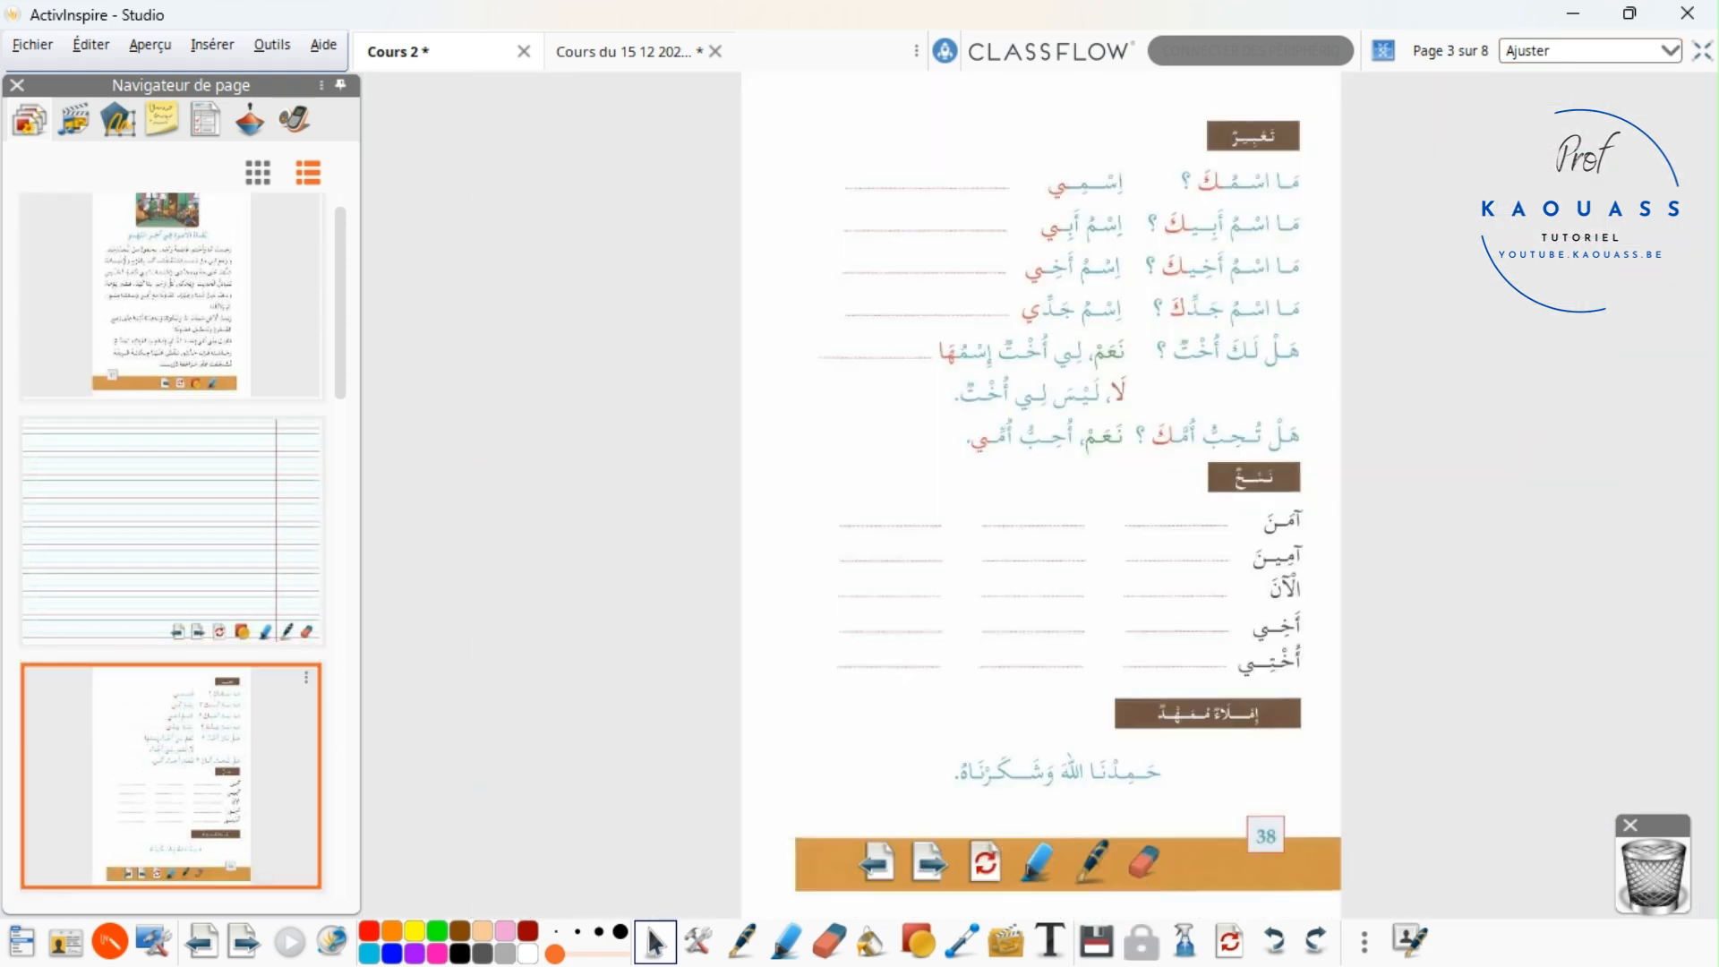